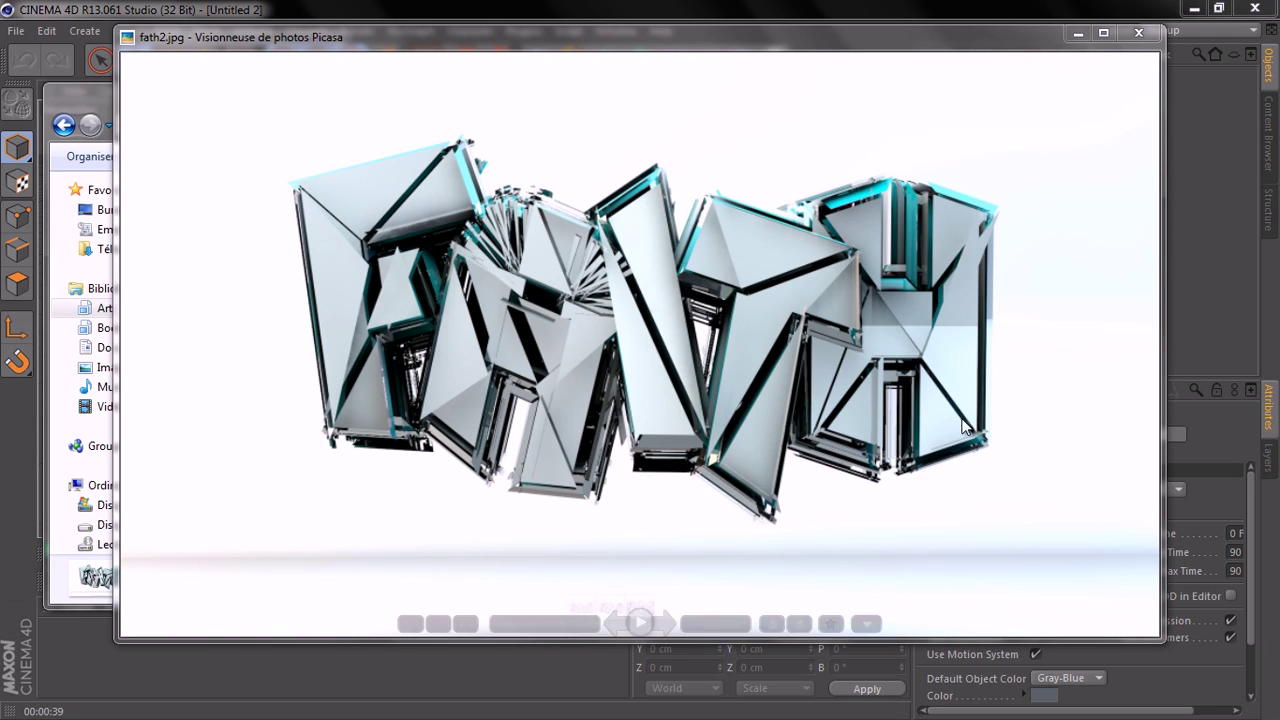
Examine the reference render fath2.jpg enlarged, and close the viewer and the Faith folder window.
{"action": "left_click", "coordinate": [1103, 32]}
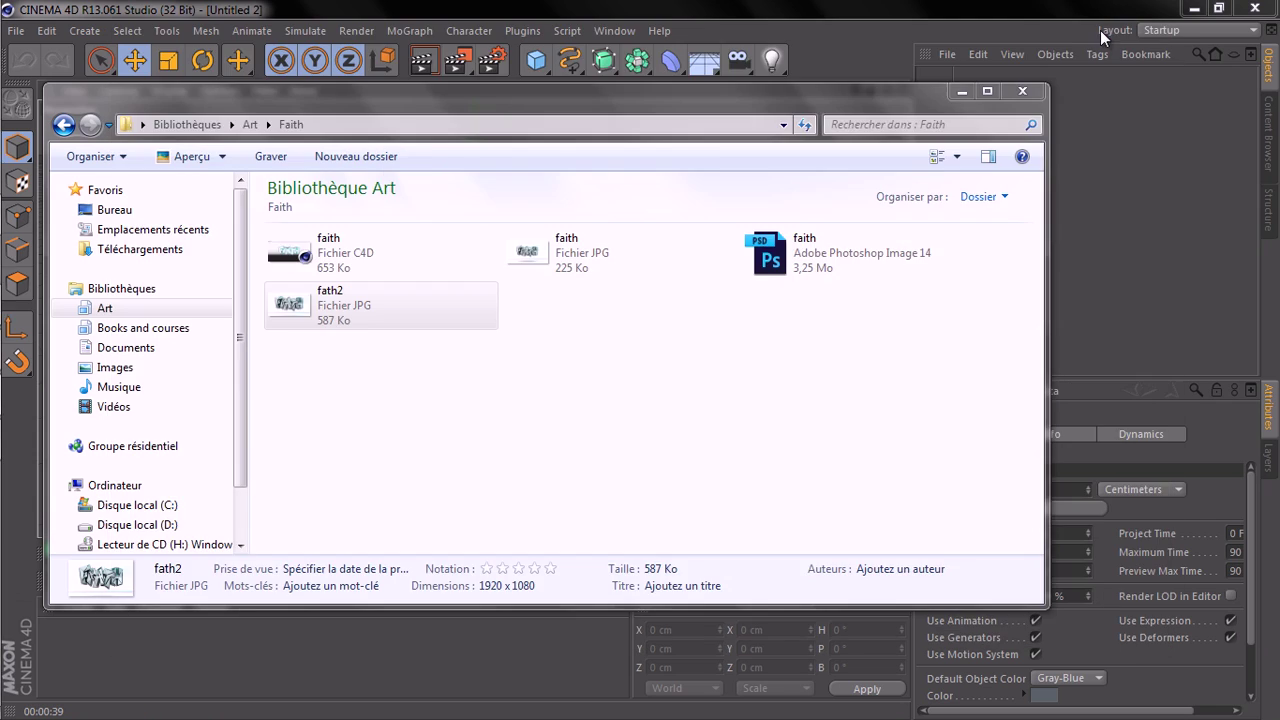
{"action": "scroll", "coordinate": [705, 300], "scroll_direction": "up", "scroll_amount": 3}
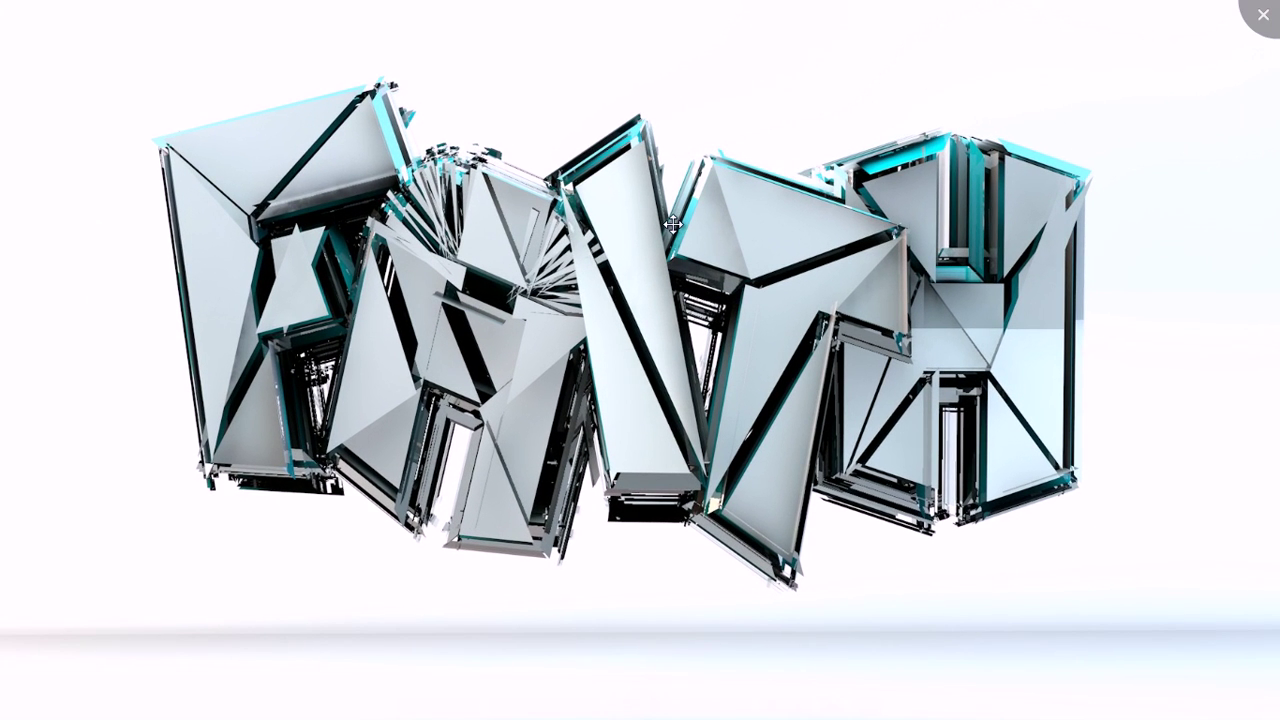
{"action": "scroll", "coordinate": [673, 224], "scroll_direction": "down", "scroll_amount": 3}
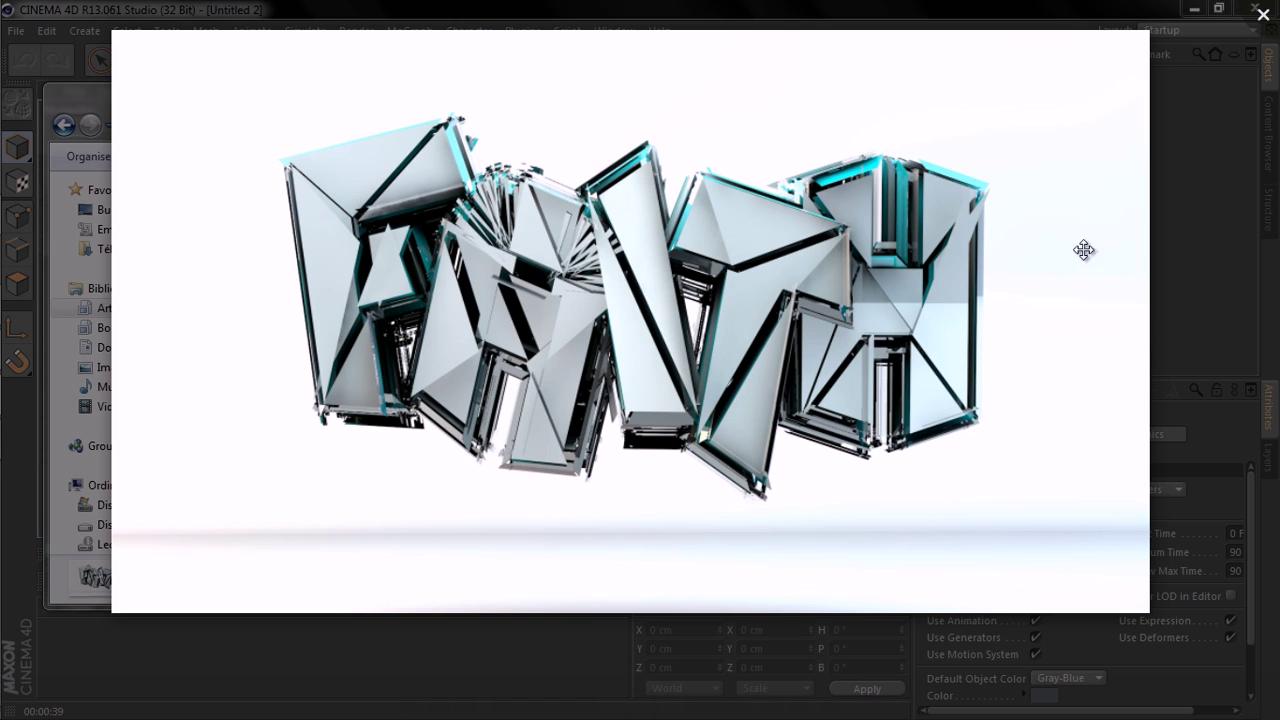
{"action": "left_click", "coordinate": [1263, 14]}
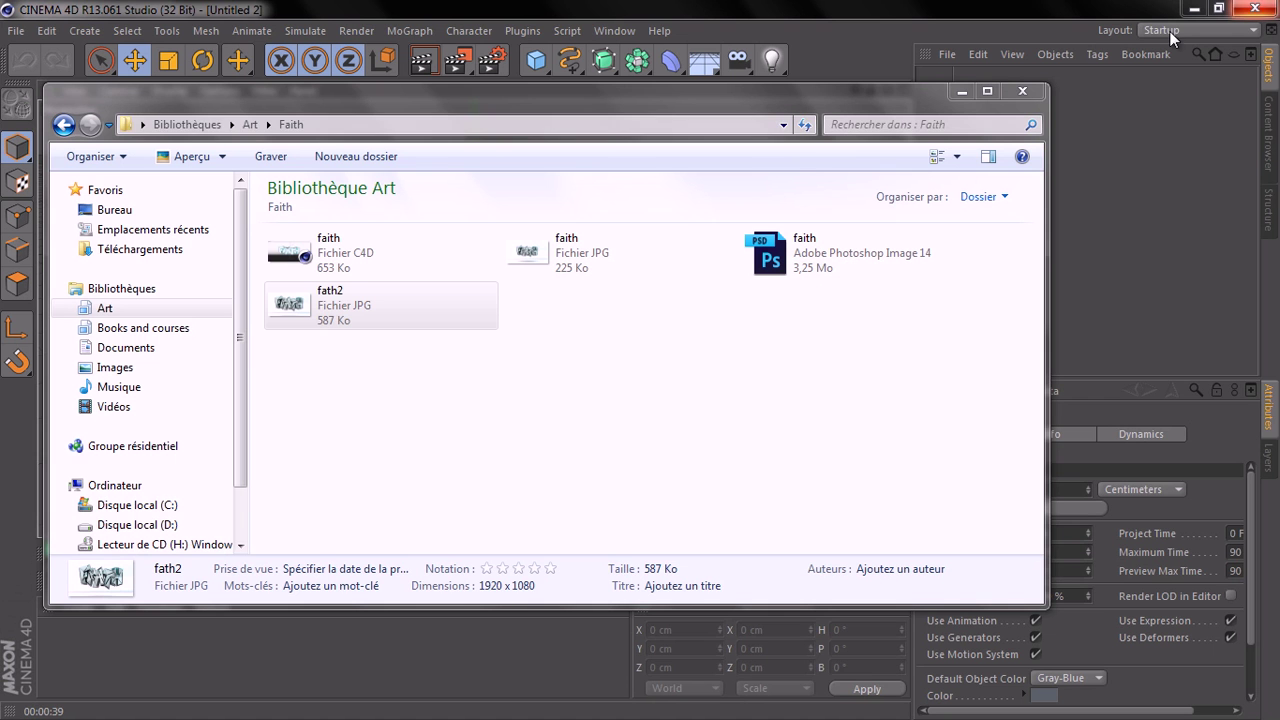
{"action": "left_click", "coordinate": [1019, 92]}
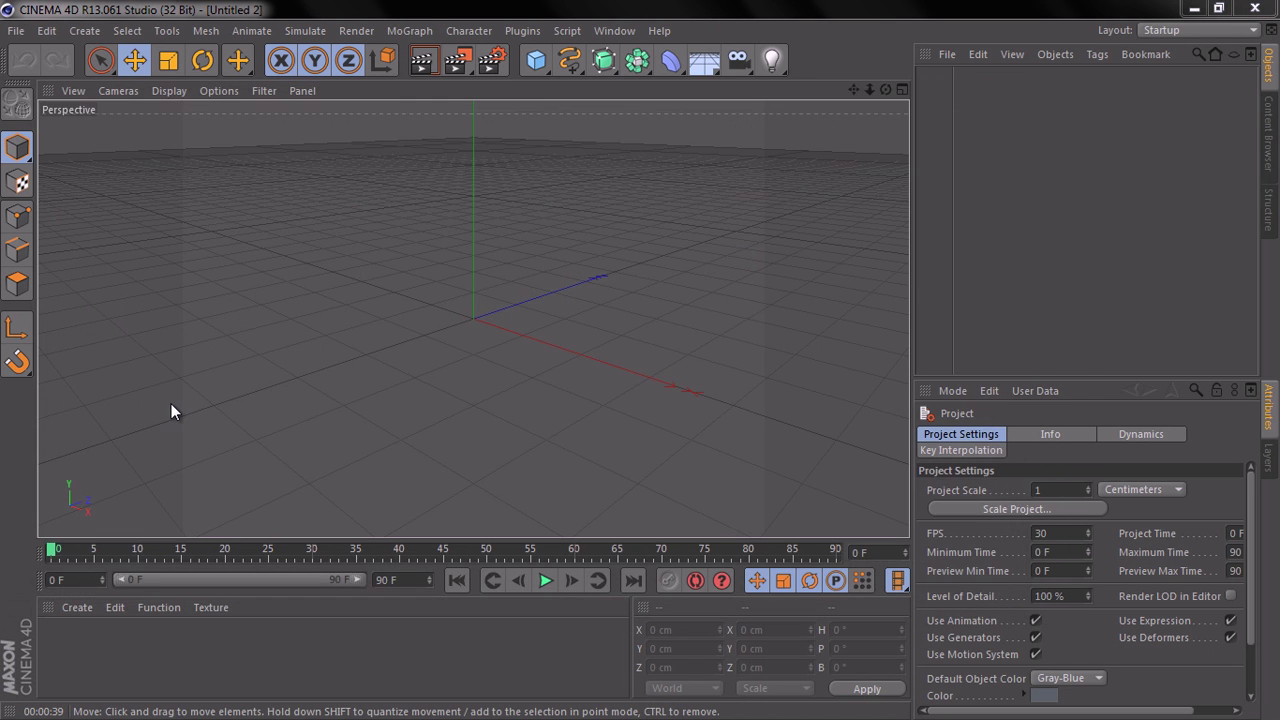
Open the scene Light Room - BLU3 (1).c4d and render a preview of the perspective view, accepting the missing textures.
{"action": "left_click", "coordinate": [47, 30]}
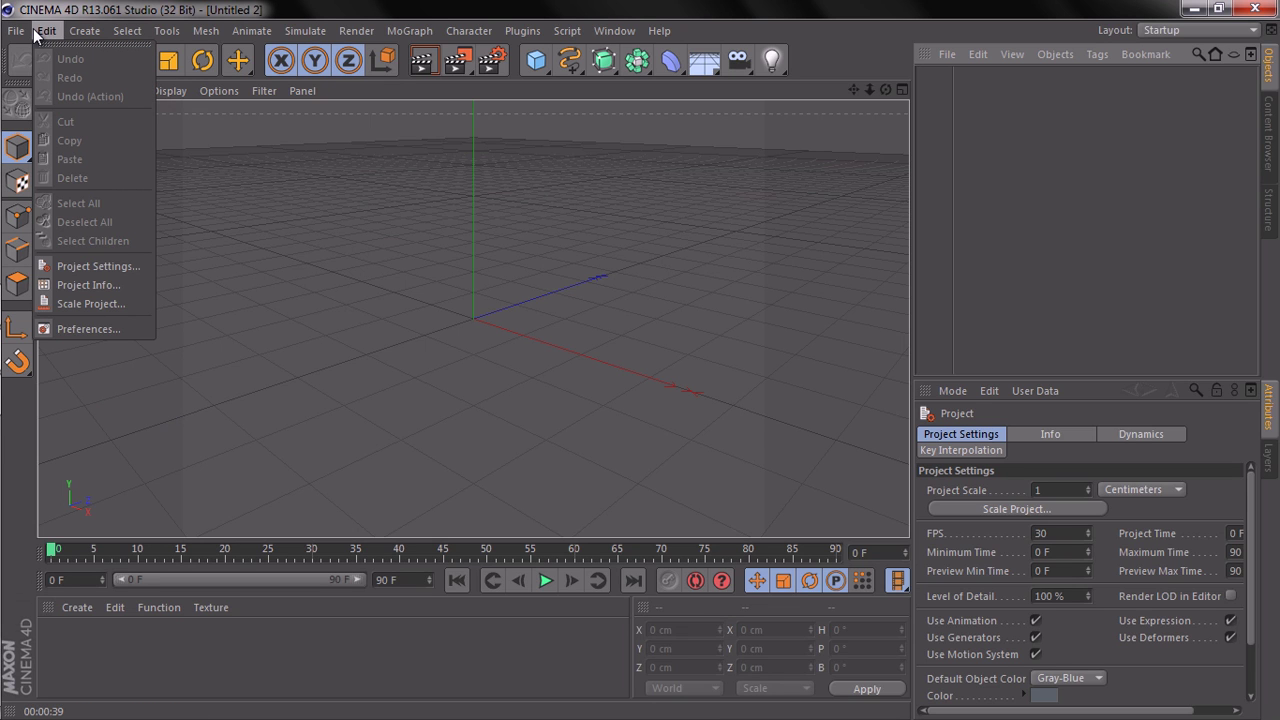
{"action": "mouse_move", "coordinate": [21, 33]}
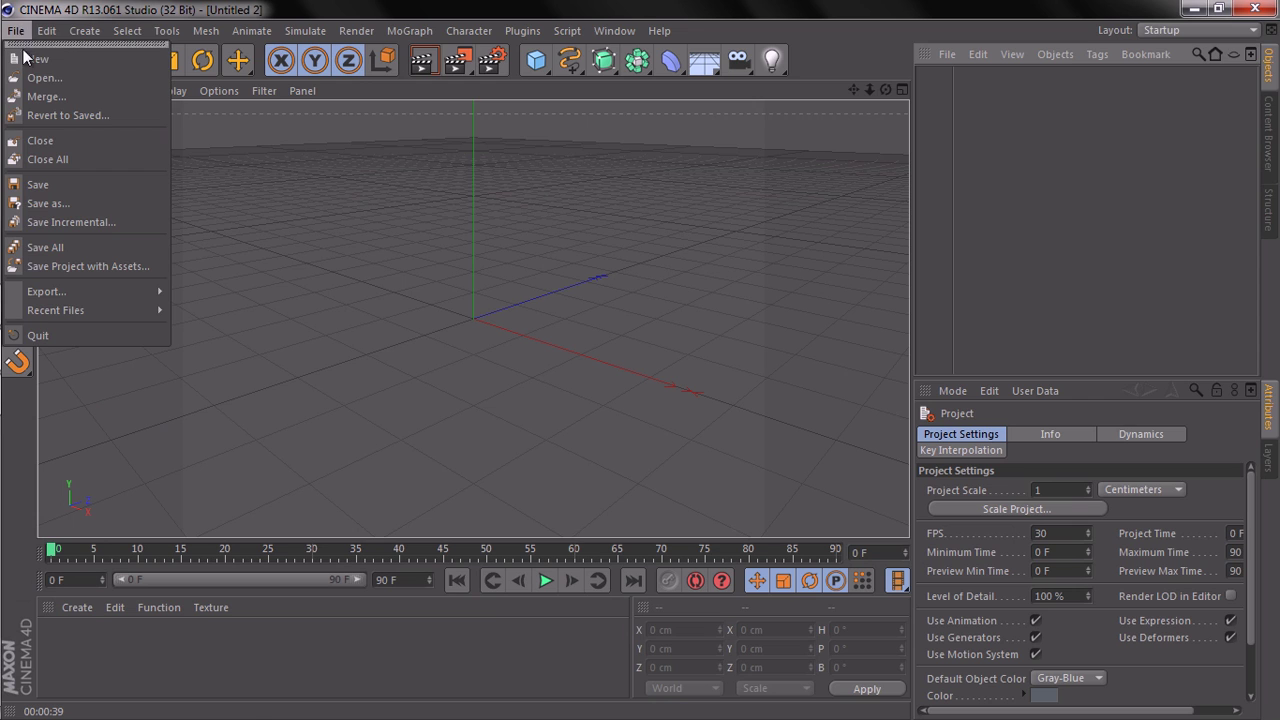
{"action": "left_click", "coordinate": [44, 77]}
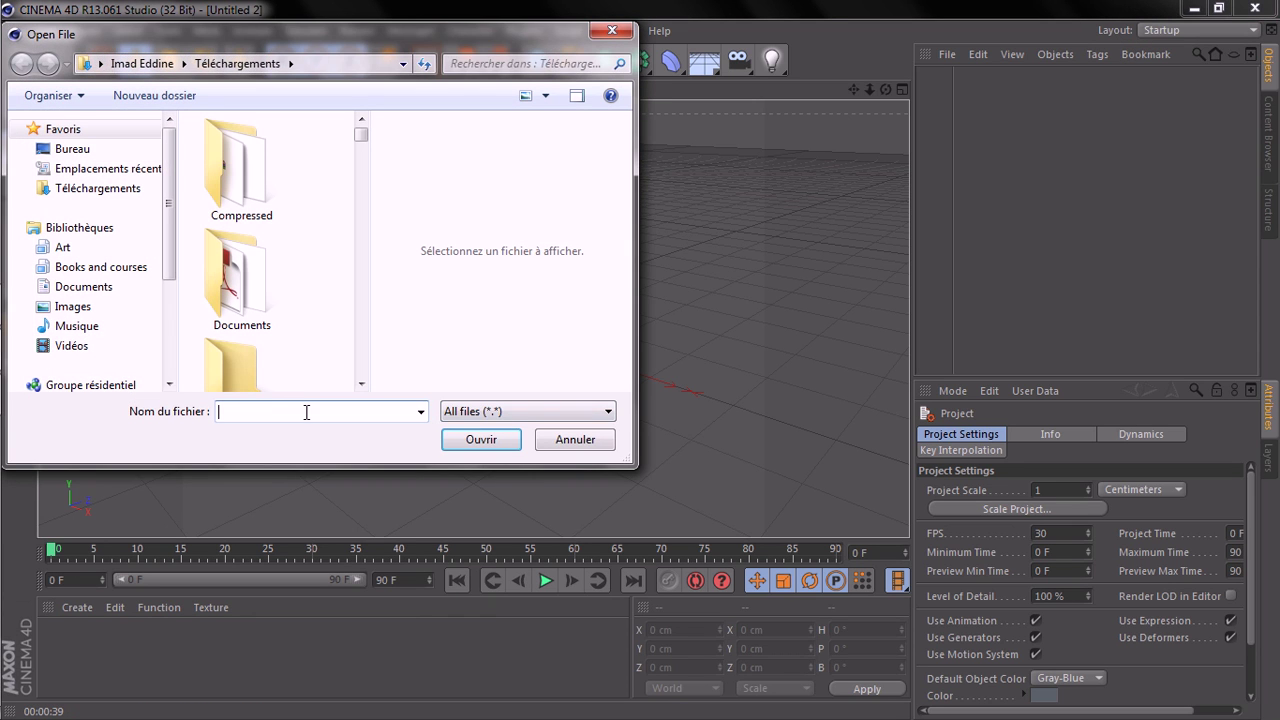
{"action": "type", "text": "light"}
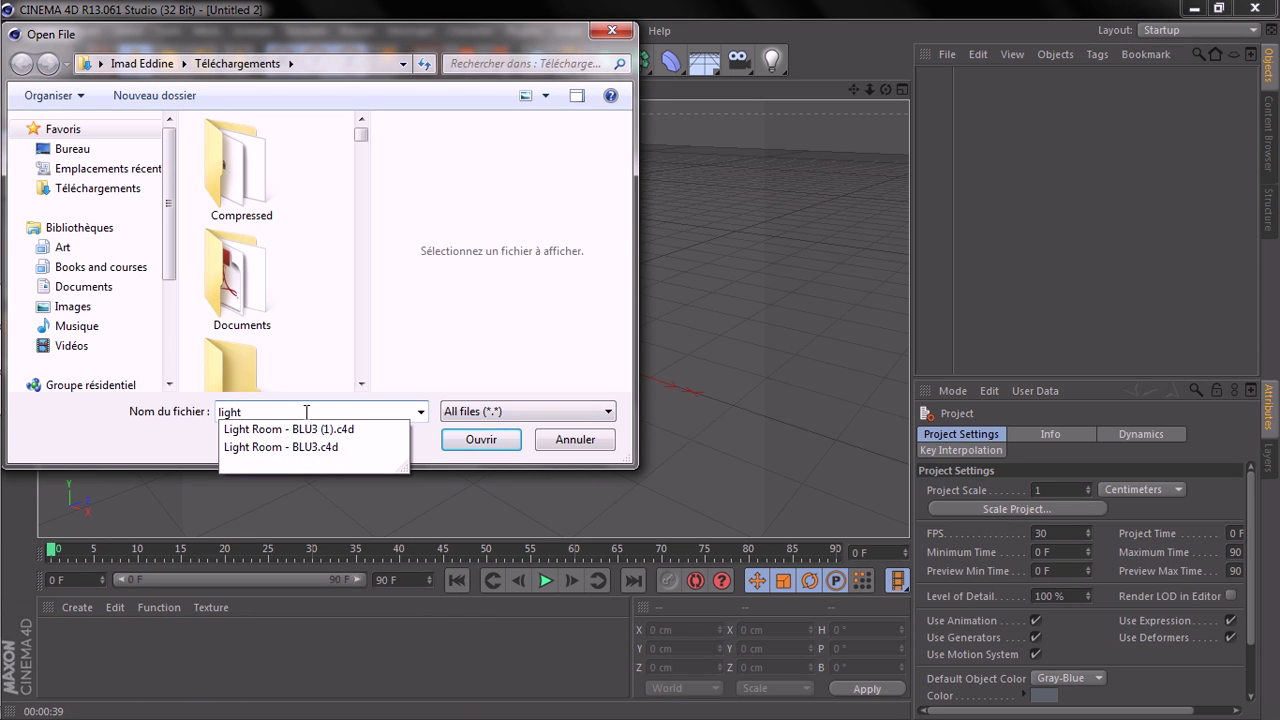
{"action": "key", "text": "Down"}
{"action": "key", "text": "Return"}
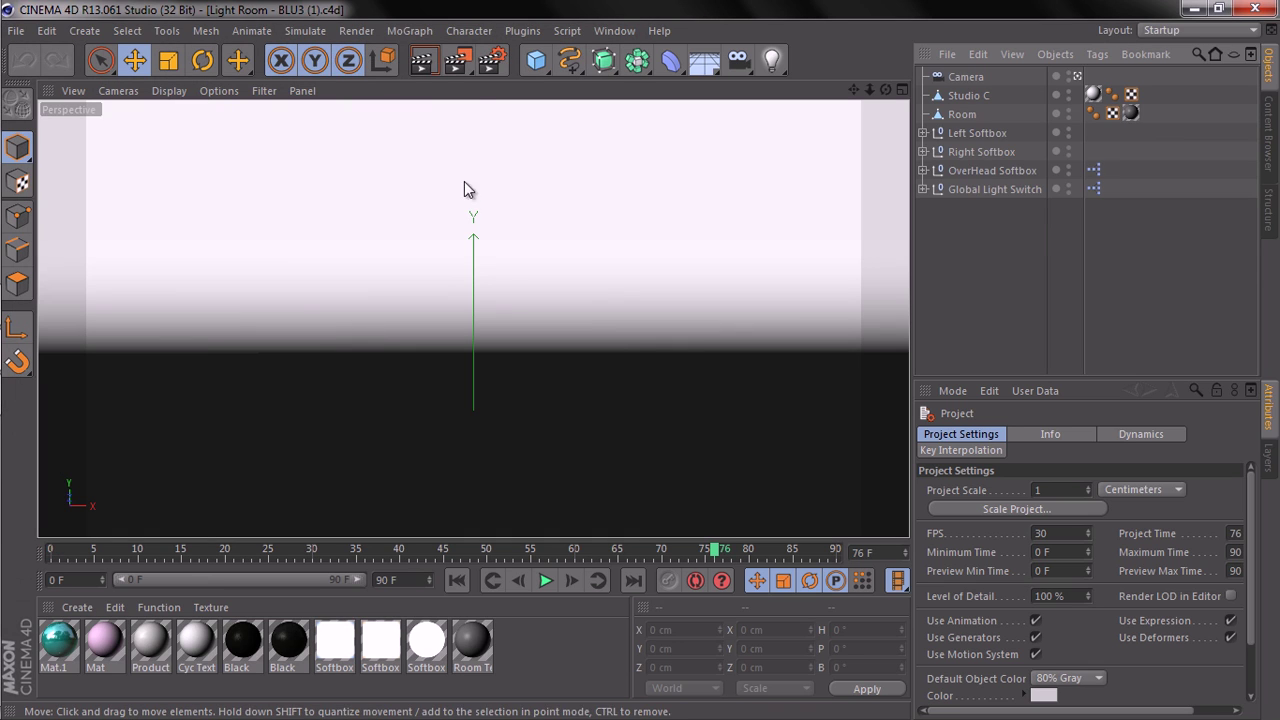
{"action": "left_click", "coordinate": [428, 64]}
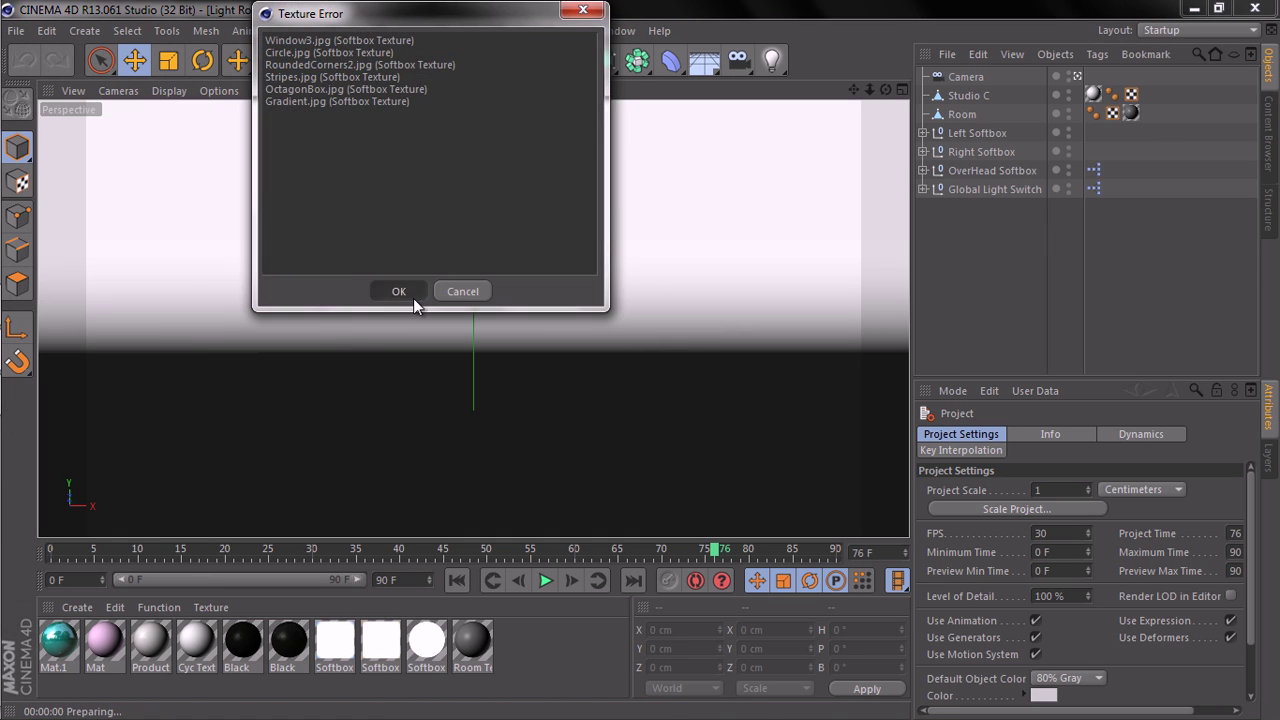
{"action": "left_click", "coordinate": [399, 292]}
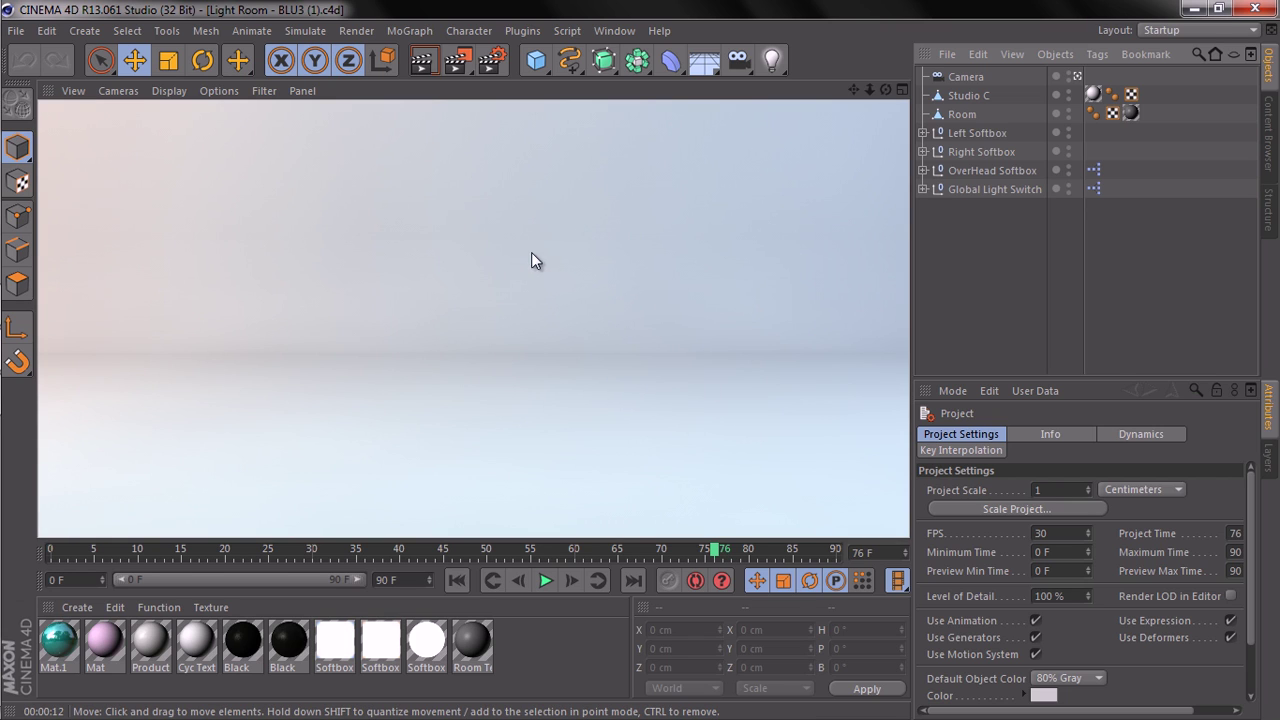
Add a MoText object to the scene and set its text to "Faith".
{"action": "left_click", "coordinate": [484, 31]}
{"action": "mouse_move", "coordinate": [482, 57]}
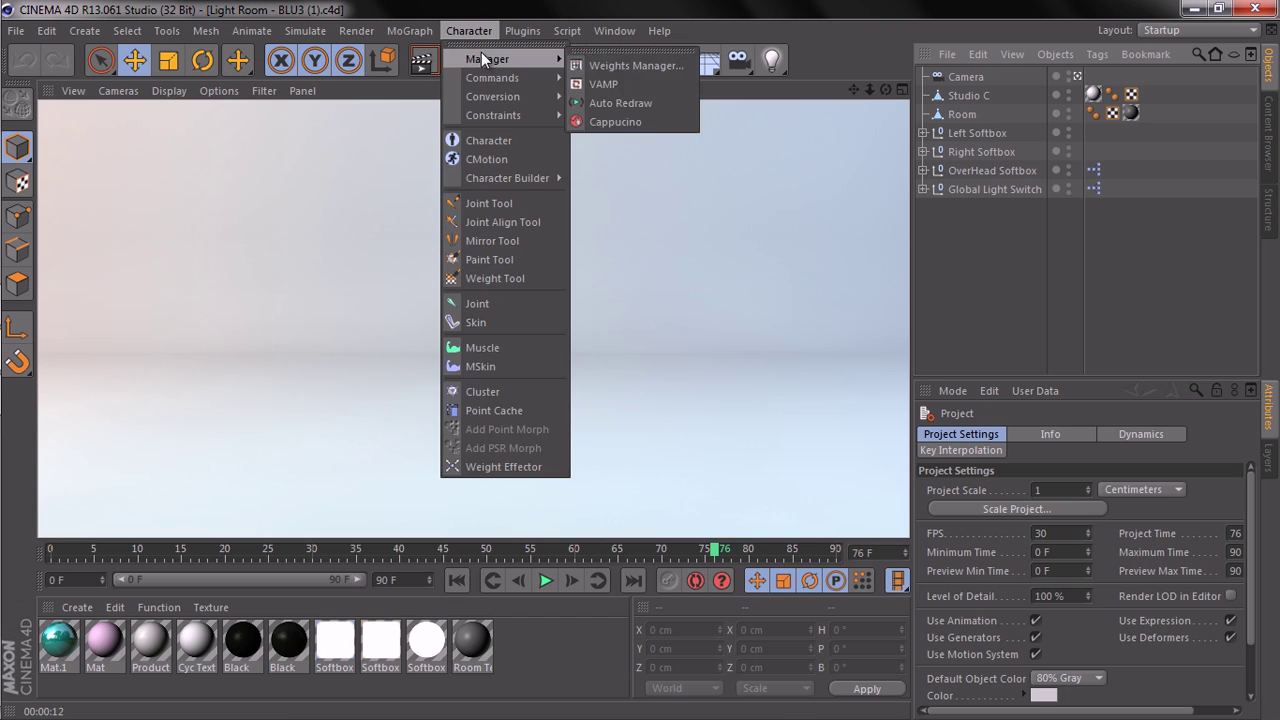
{"action": "mouse_move", "coordinate": [400, 31]}
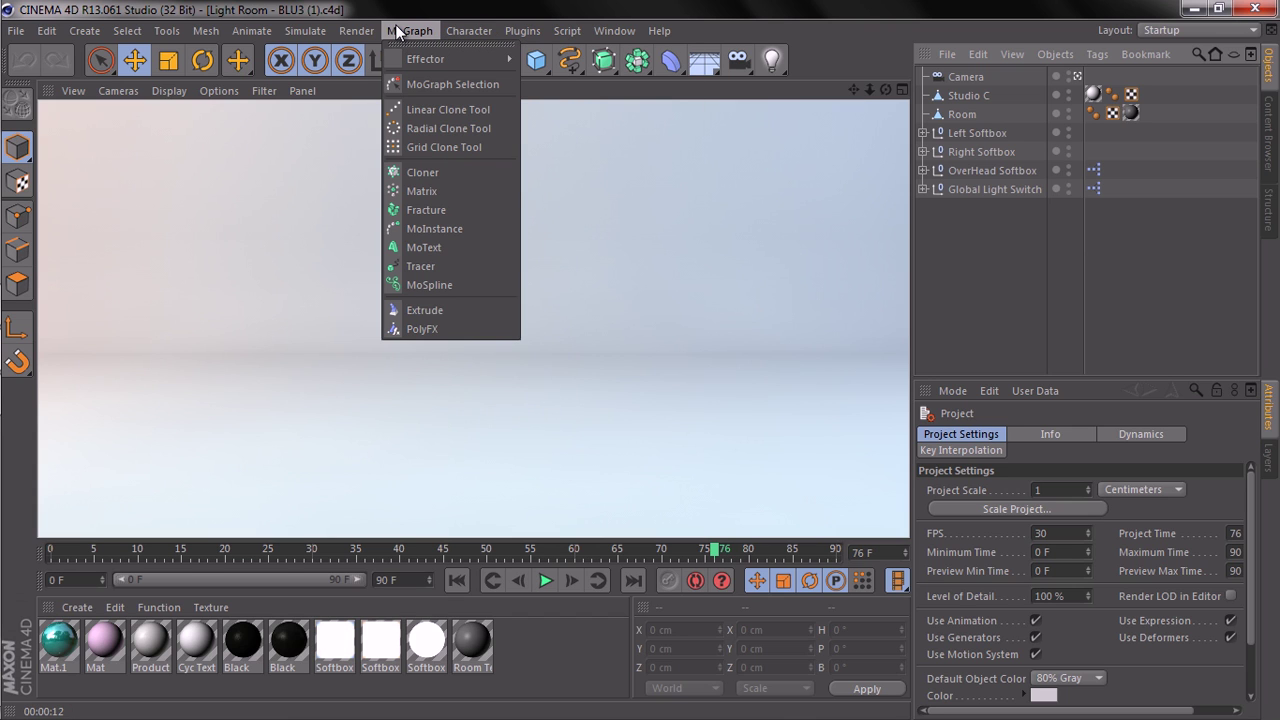
{"action": "left_click", "coordinate": [455, 247]}
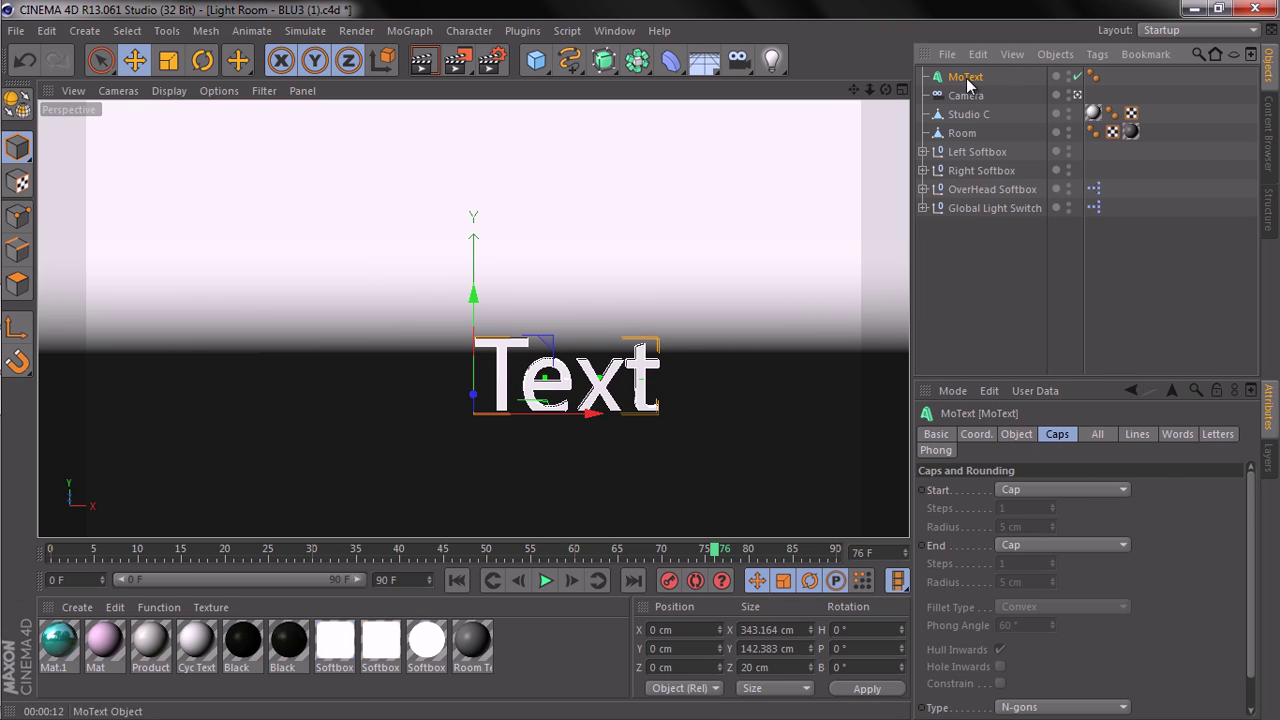
{"action": "left_click", "coordinate": [1016, 438]}
{"action": "double_click", "coordinate": [1018, 540]}
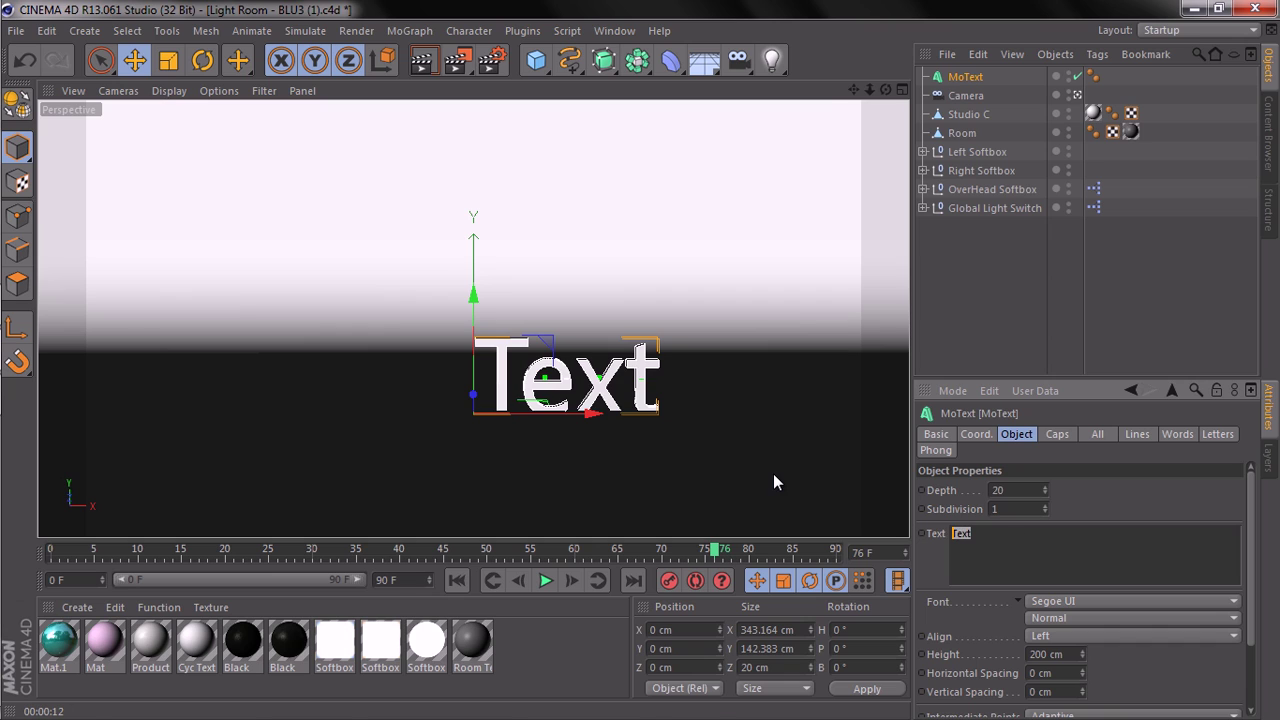
{"action": "type", "text": "Fa"}
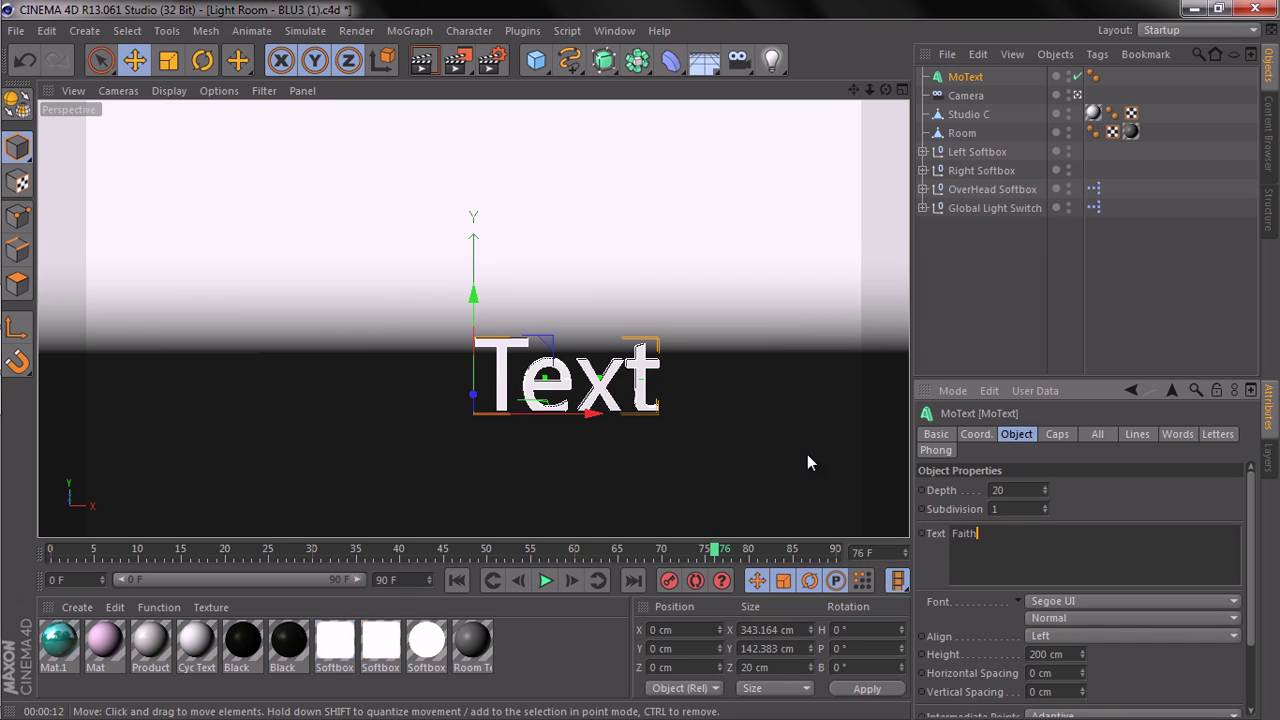
{"action": "type", "text": "ith"}
Set the MoText font to Kickflip BRK and its alignment to Middle.
{"action": "left_click", "coordinate": [1054, 601]}
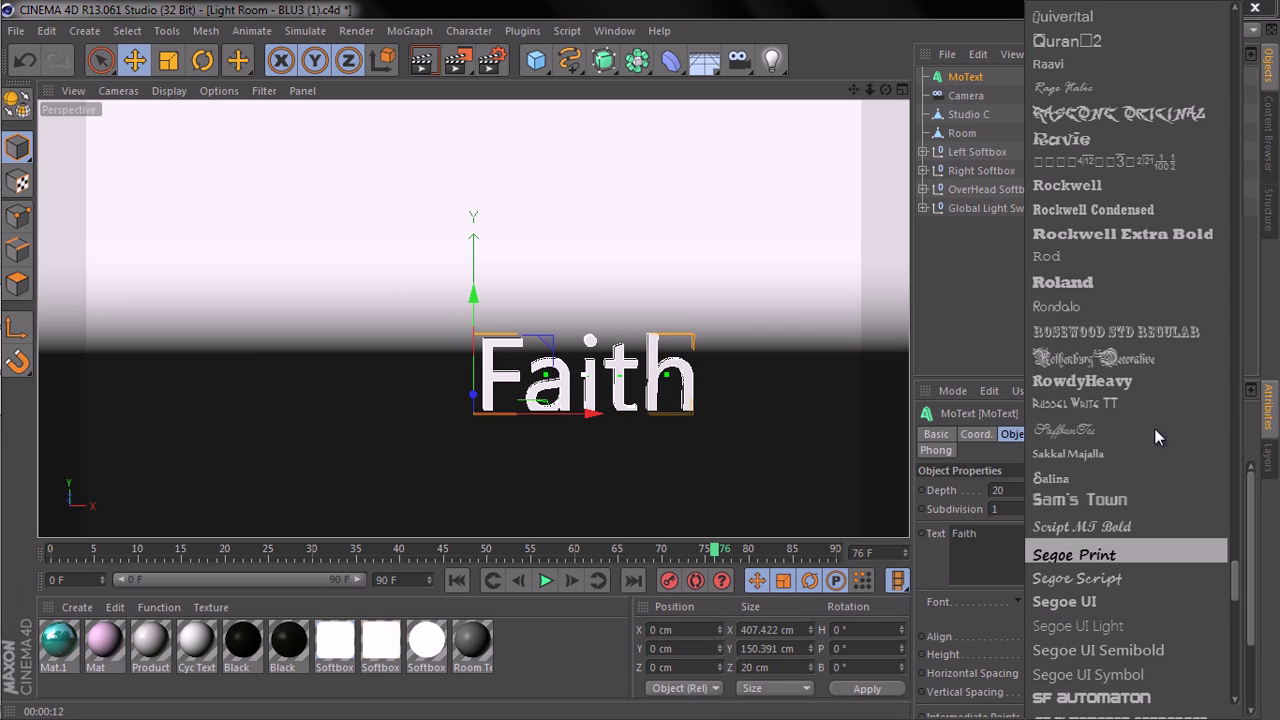
{"action": "scroll", "coordinate": [1166, 521], "scroll_direction": "down", "scroll_amount": 3}
{"action": "scroll", "coordinate": [1166, 521], "scroll_direction": "up", "scroll_amount": 4}
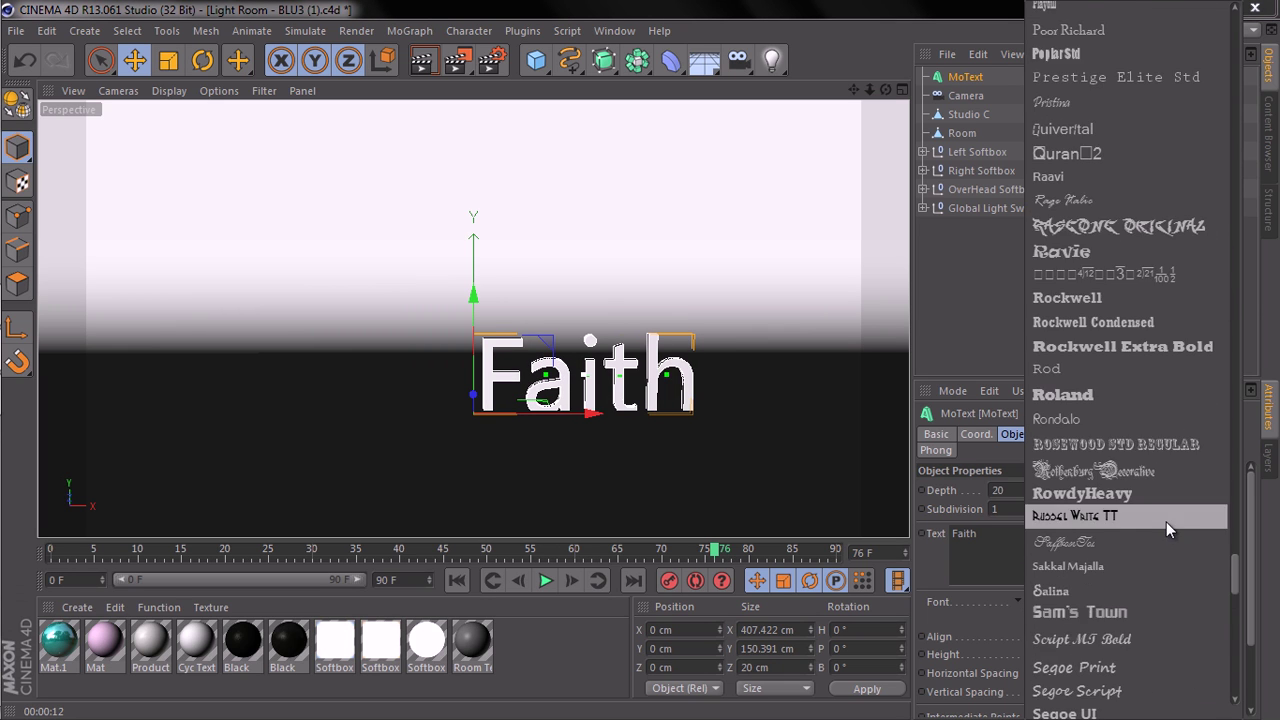
{"action": "scroll", "coordinate": [1166, 521], "scroll_direction": "up", "scroll_amount": 10}
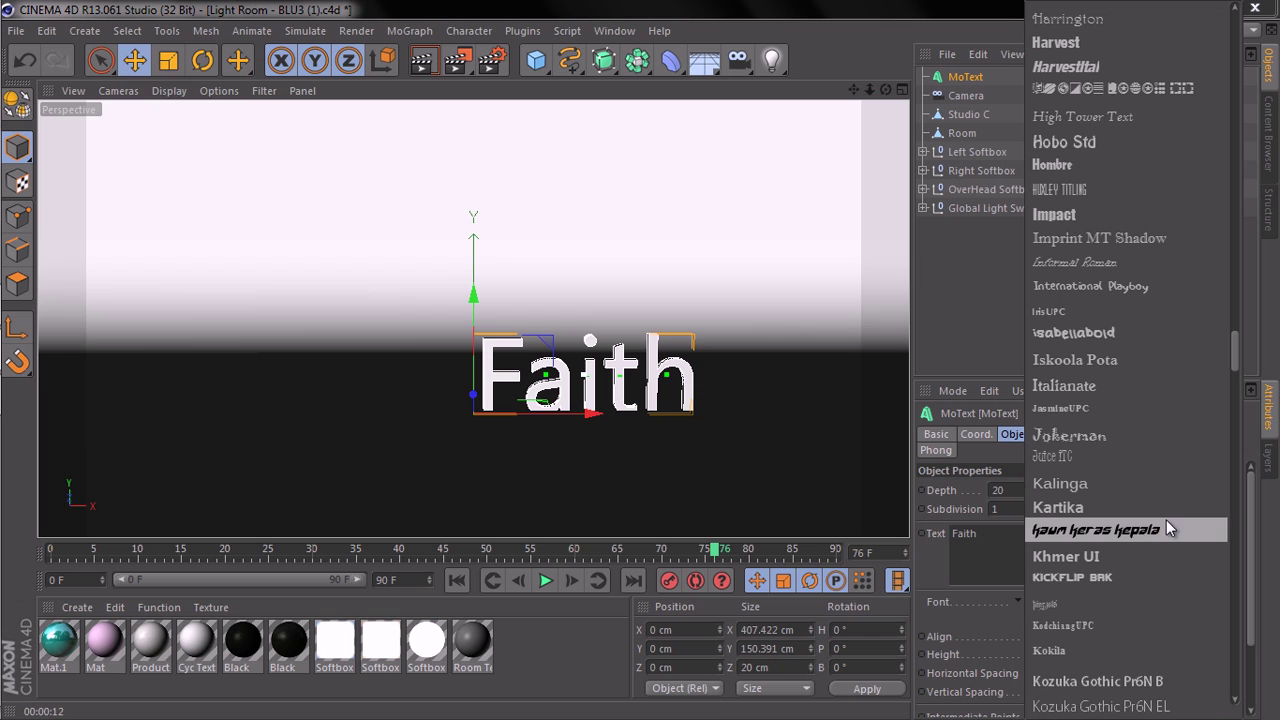
{"action": "left_click", "coordinate": [1121, 575]}
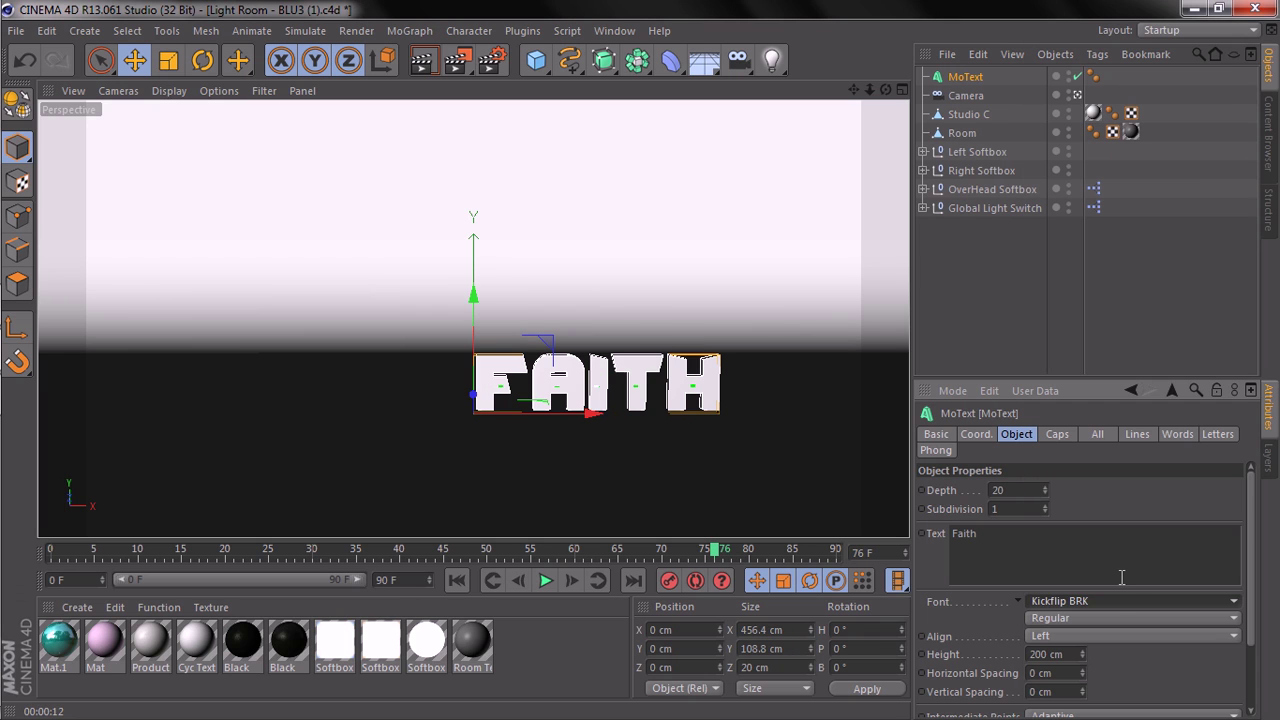
{"action": "left_click", "coordinate": [1105, 600]}
{"action": "left_click", "coordinate": [1093, 603]}
{"action": "left_click", "coordinate": [1062, 640]}
{"action": "left_click", "coordinate": [1063, 654]}
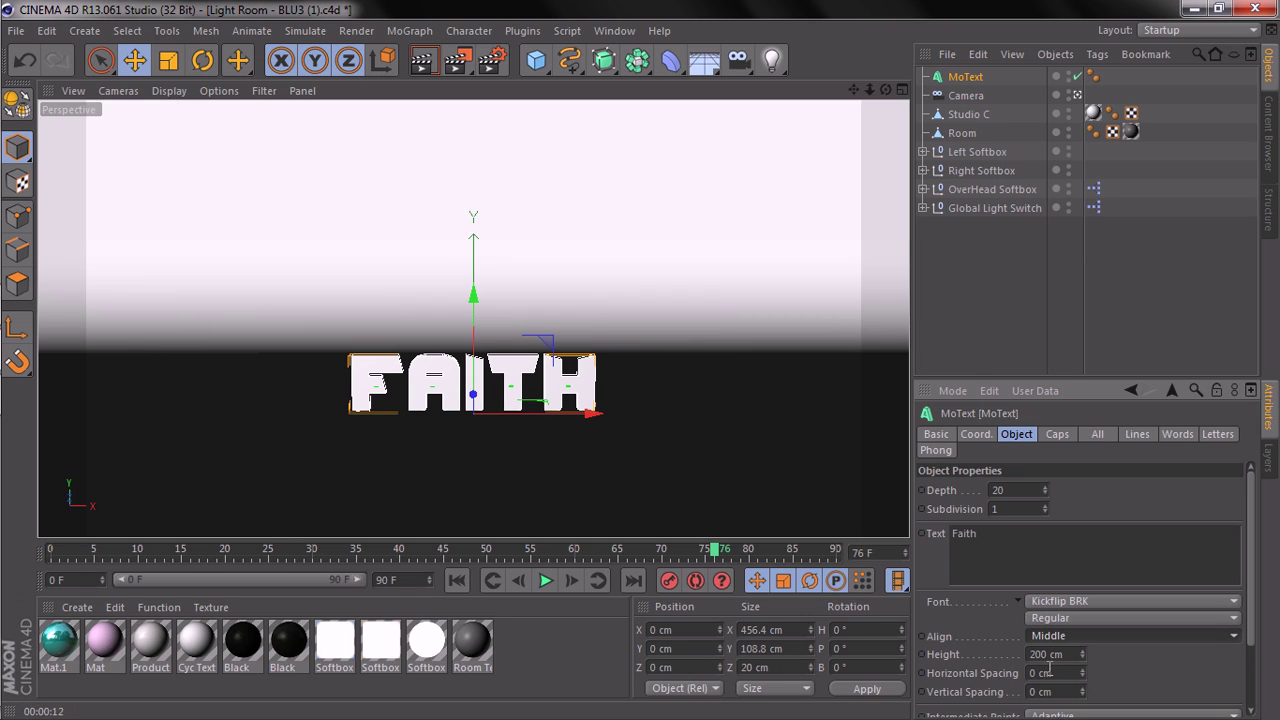
Set the MoText depth to 60 and raise the text along the Y axis to about 147 cm.
{"action": "left_click", "coordinate": [1020, 490]}
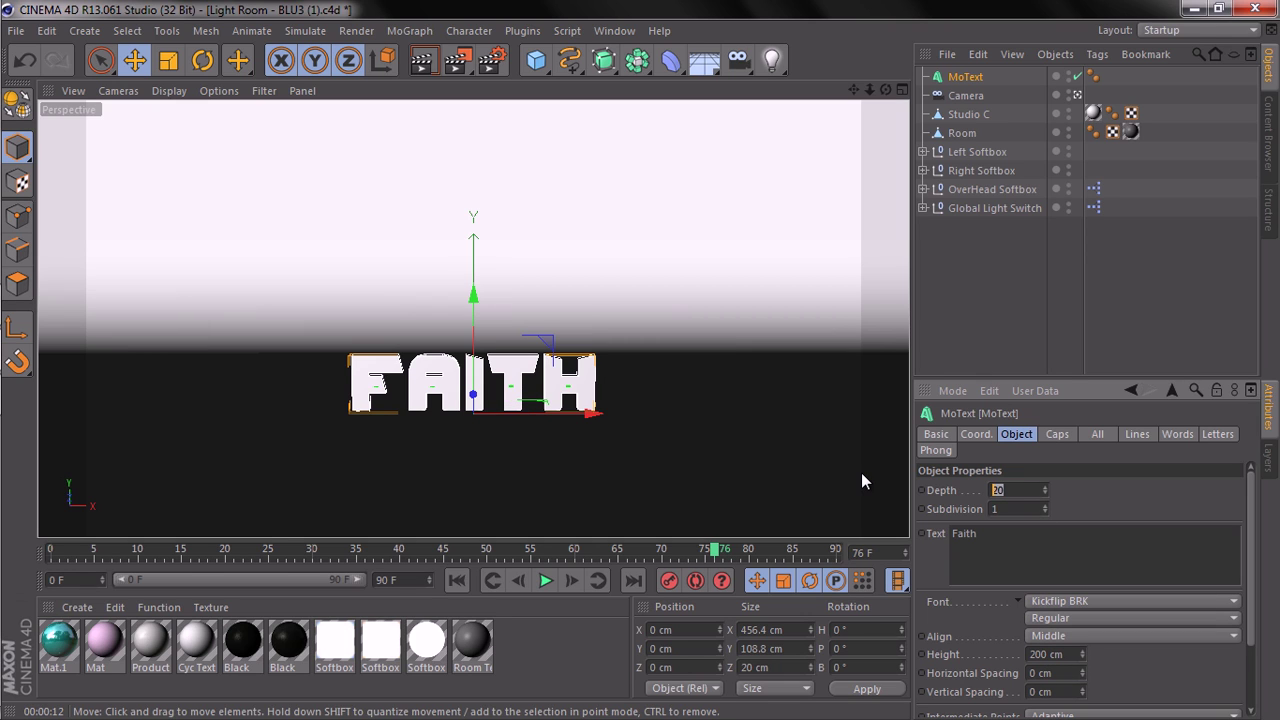
{"action": "type", "text": "60"}
{"action": "key", "text": "Return"}
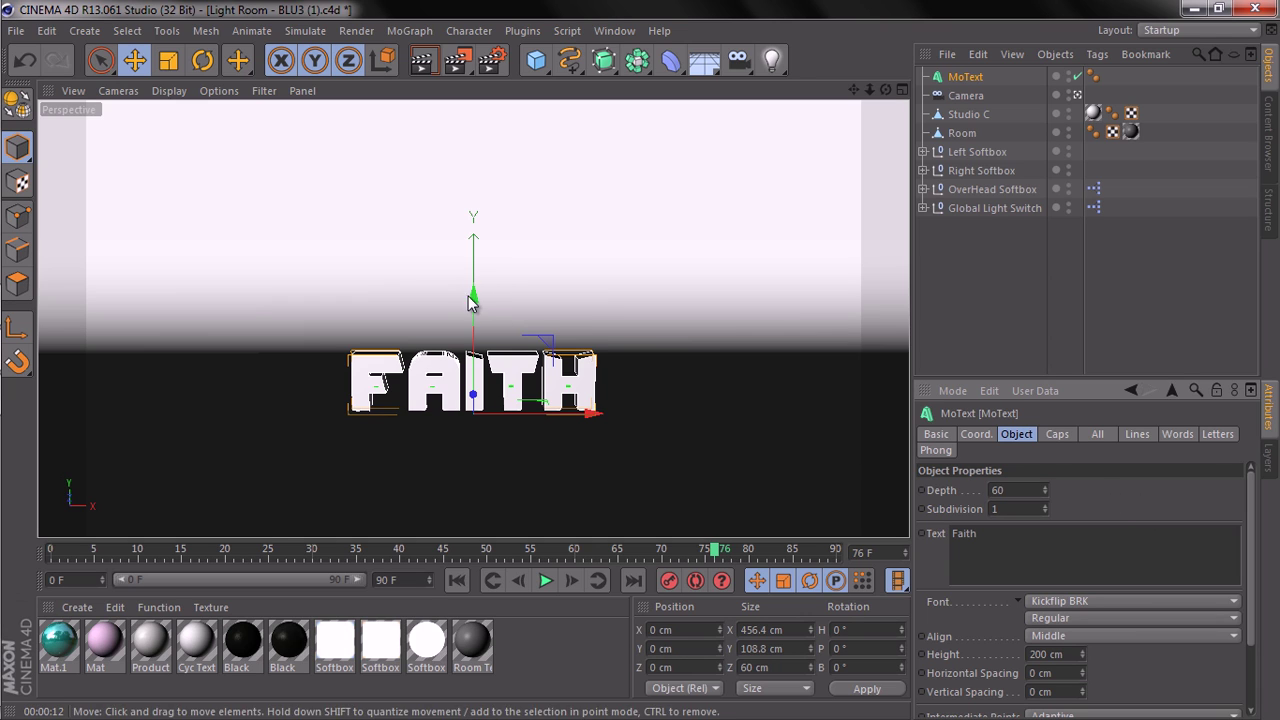
{"action": "left_click_drag", "start_coordinate": [469, 296], "coordinate": [460, 219]}
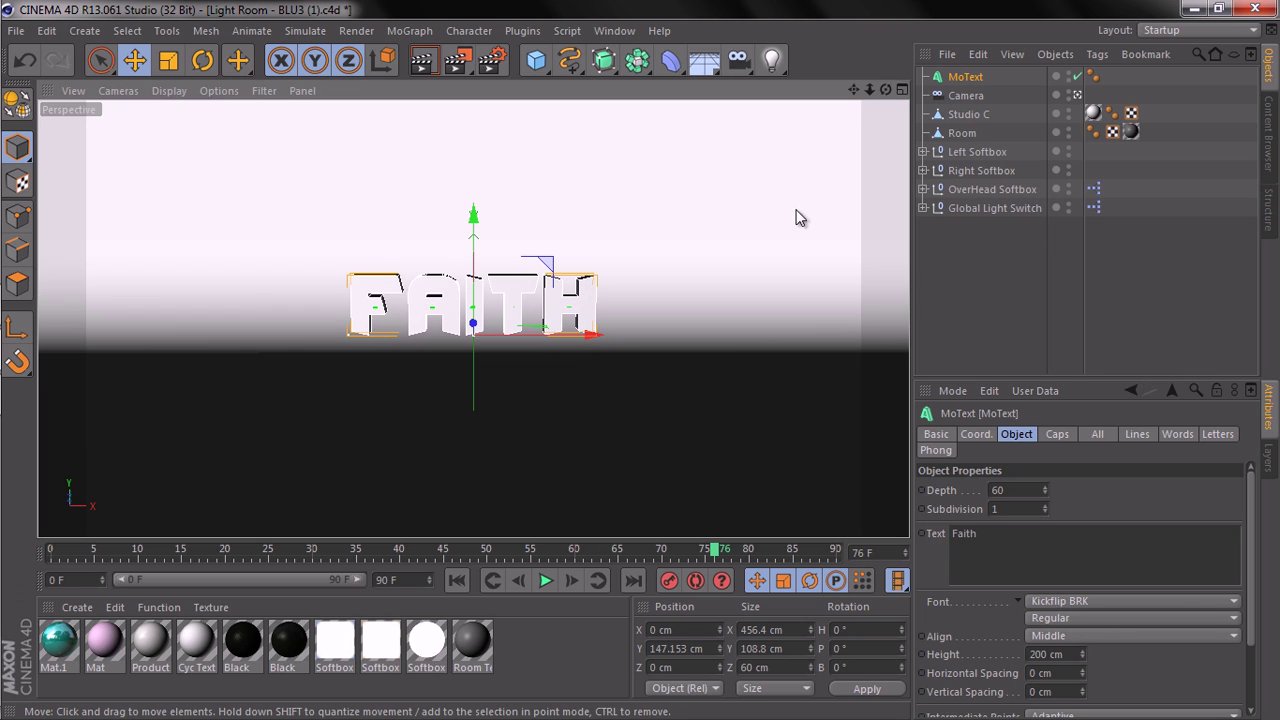
Tighten the letters by setting the MoText horizontal spacing to -10 cm.
{"action": "left_click_drag", "start_coordinate": [869, 89], "coordinate": [641, 361]}
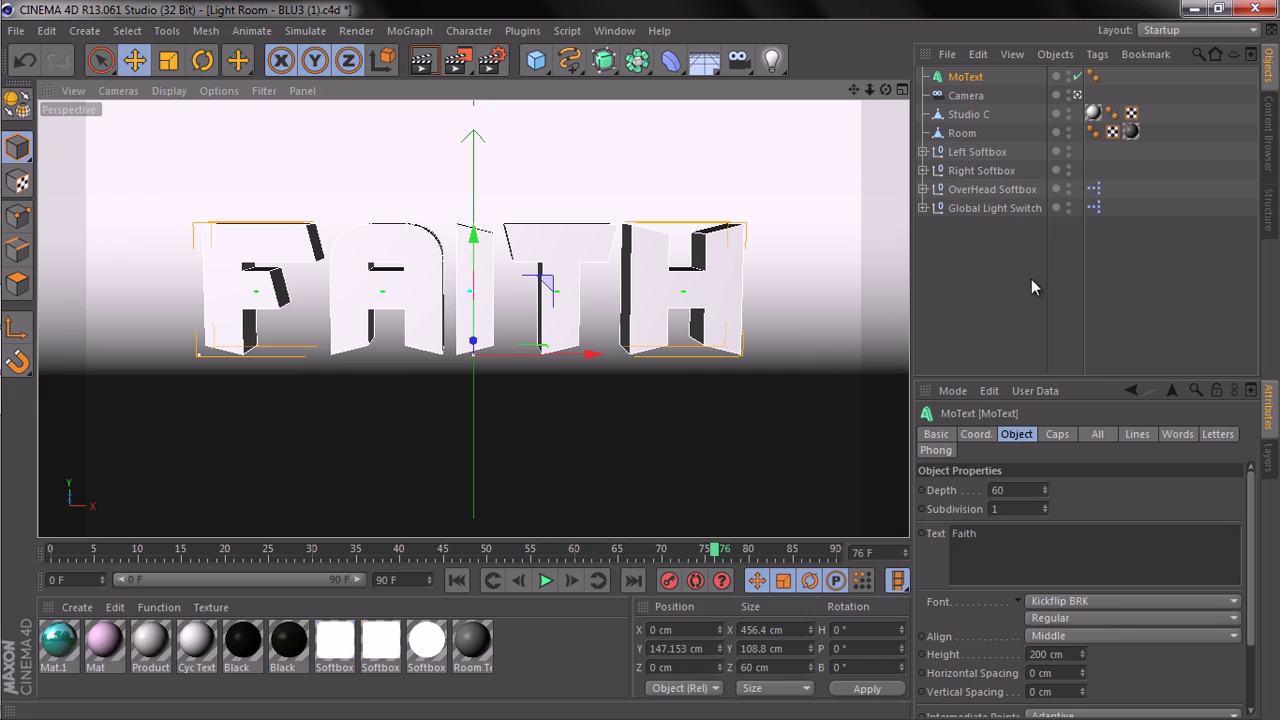
{"action": "left_click", "coordinate": [1033, 673]}
{"action": "type", "text": "10"}
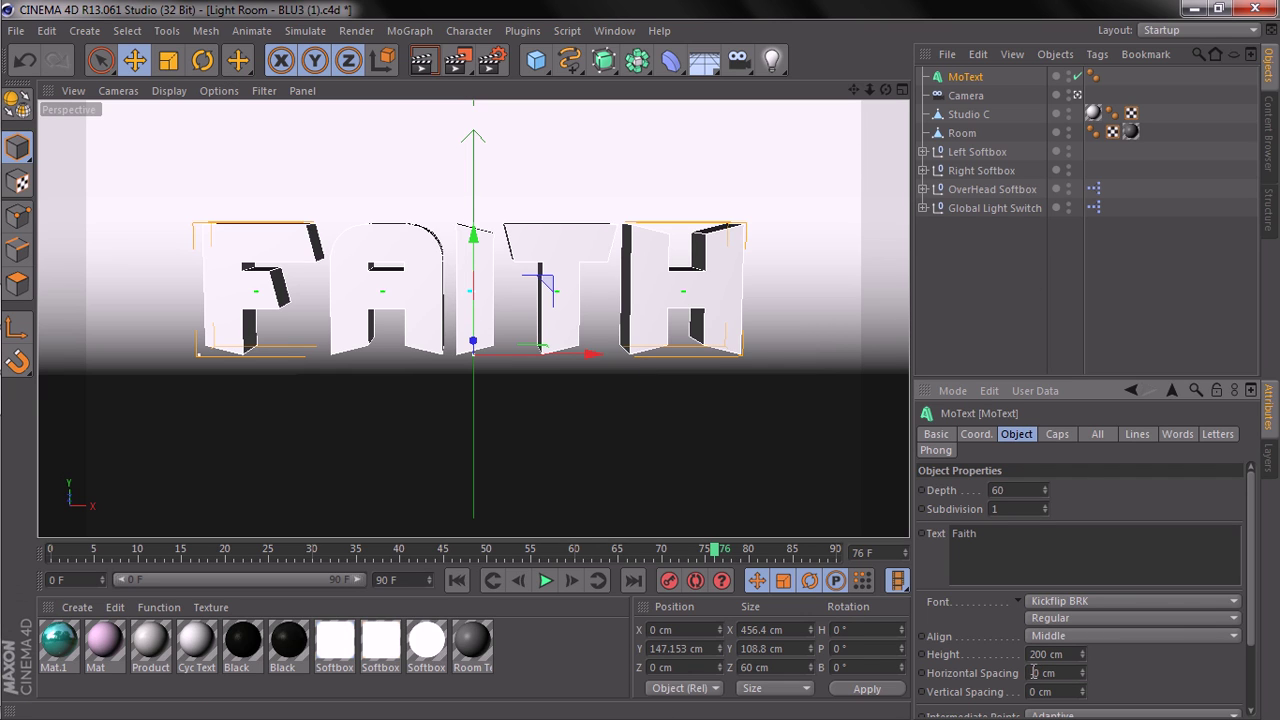
{"action": "type", "text": "-"}
{"action": "key", "text": "Return"}
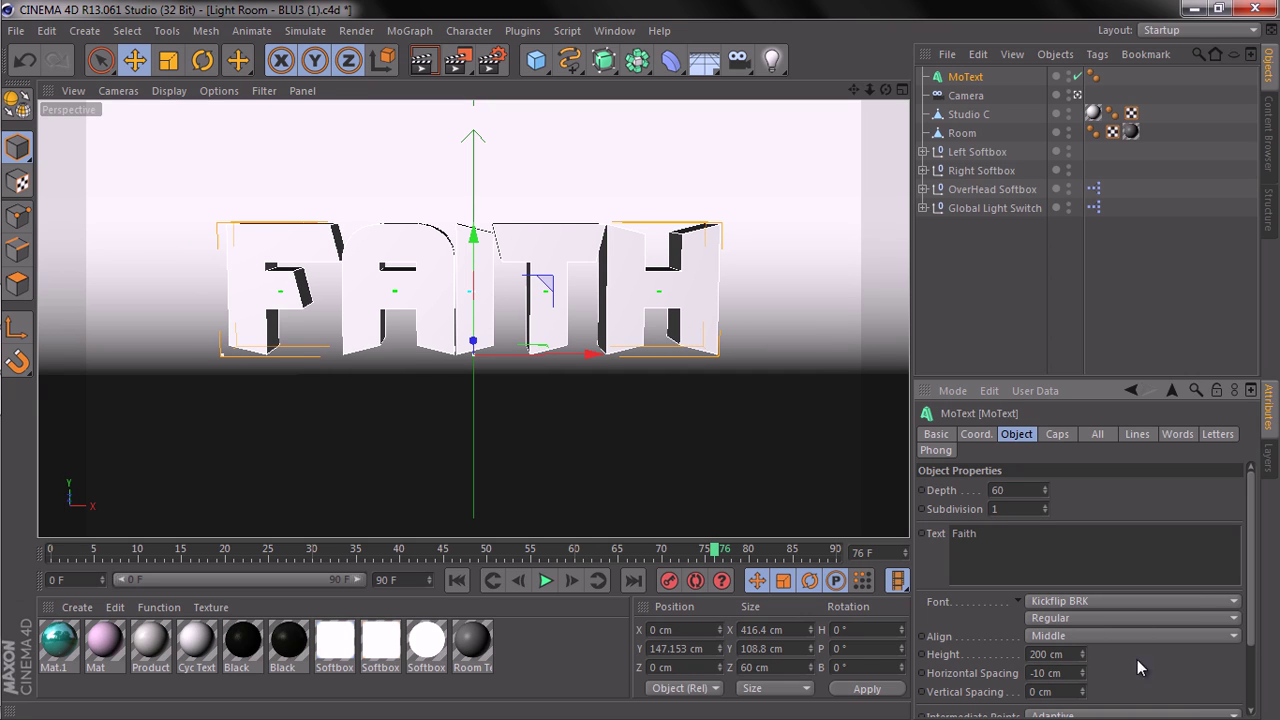
Apply a MoGraph Random effector to the individual letters of the MoText.
{"action": "left_click", "coordinate": [1216, 436]}
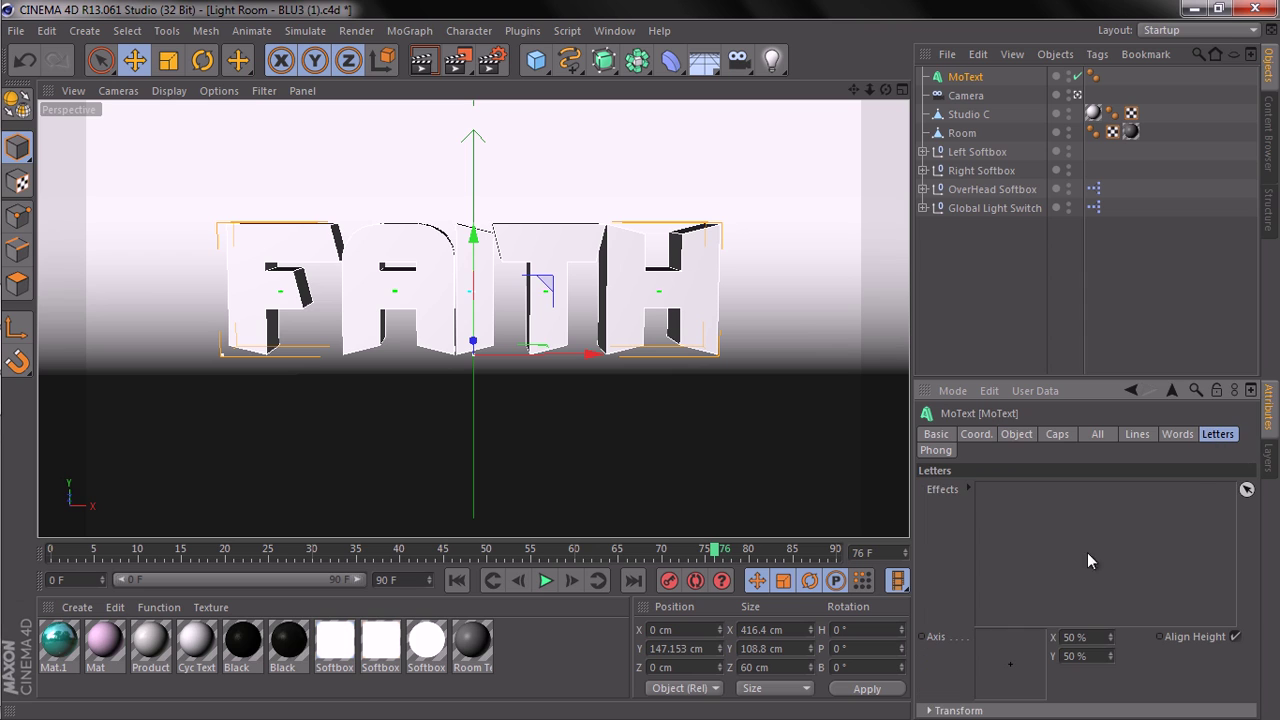
{"action": "left_click", "coordinate": [428, 32]}
{"action": "mouse_move", "coordinate": [435, 56]}
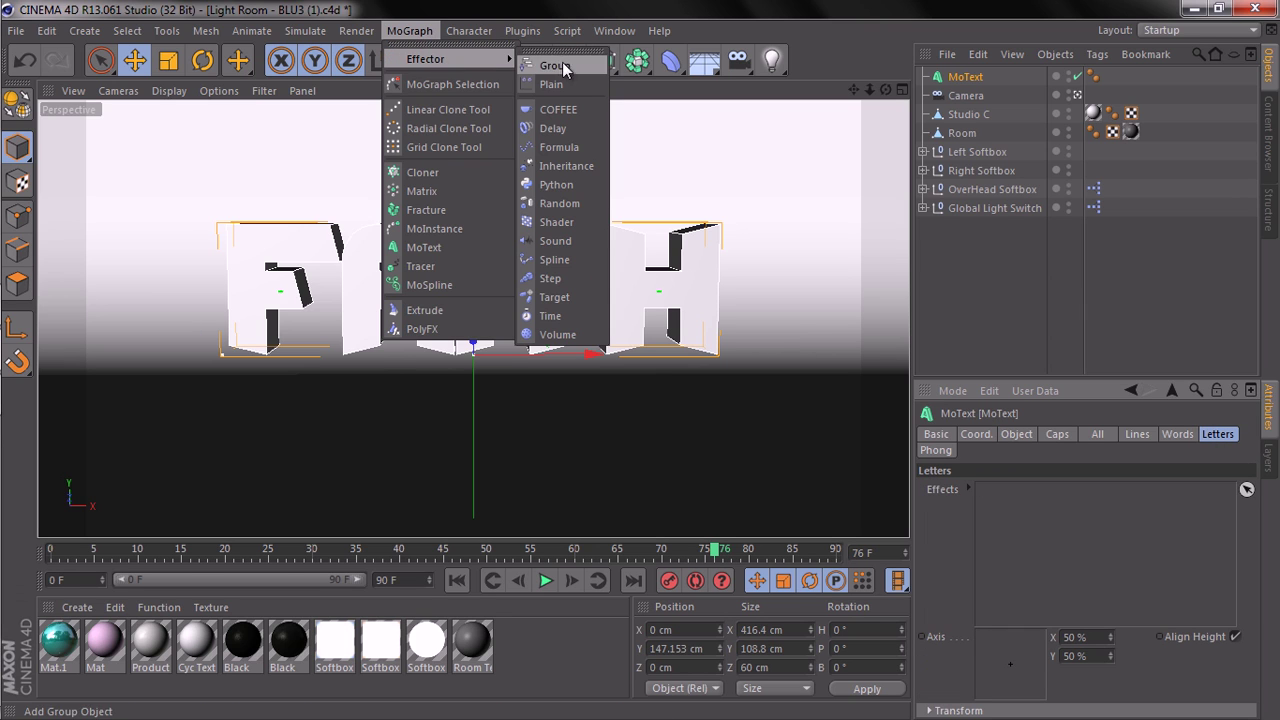
{"action": "left_click", "coordinate": [592, 204]}
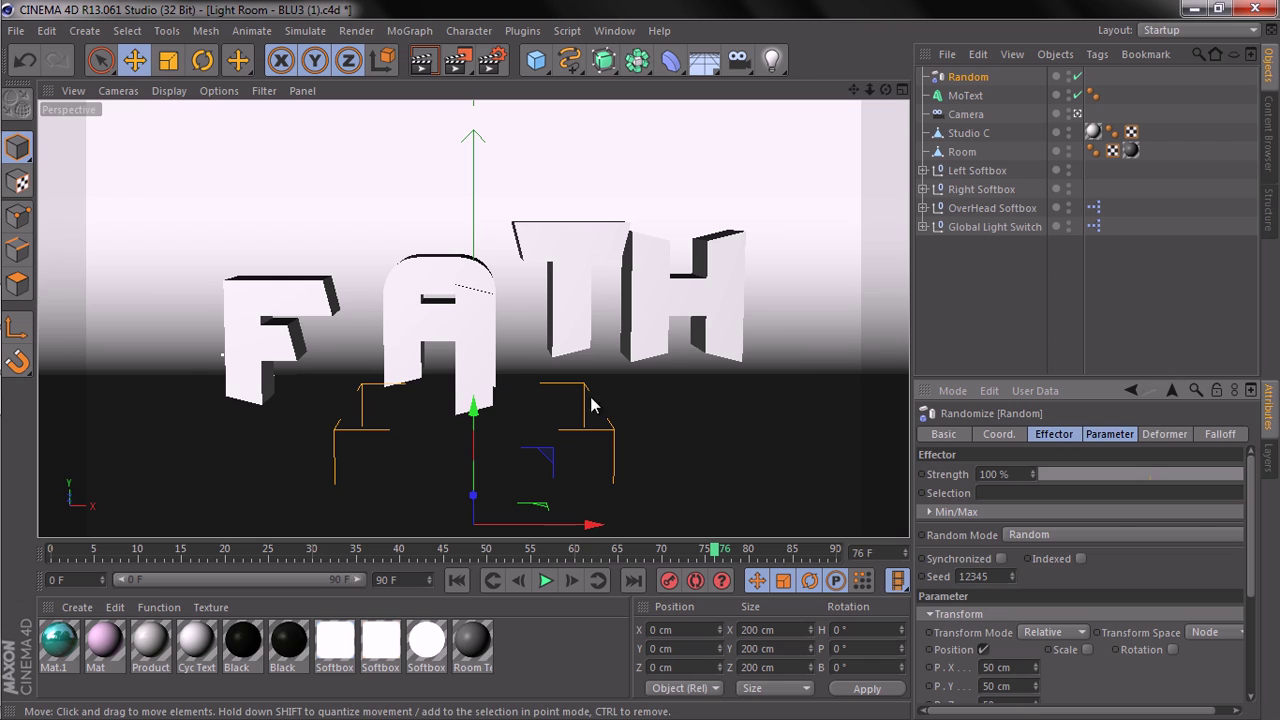
Set the Random effector's P.Y position to 10 cm and enable its Rotation transform.
{"action": "left_click_drag", "start_coordinate": [1250, 575], "coordinate": [1250, 635]}
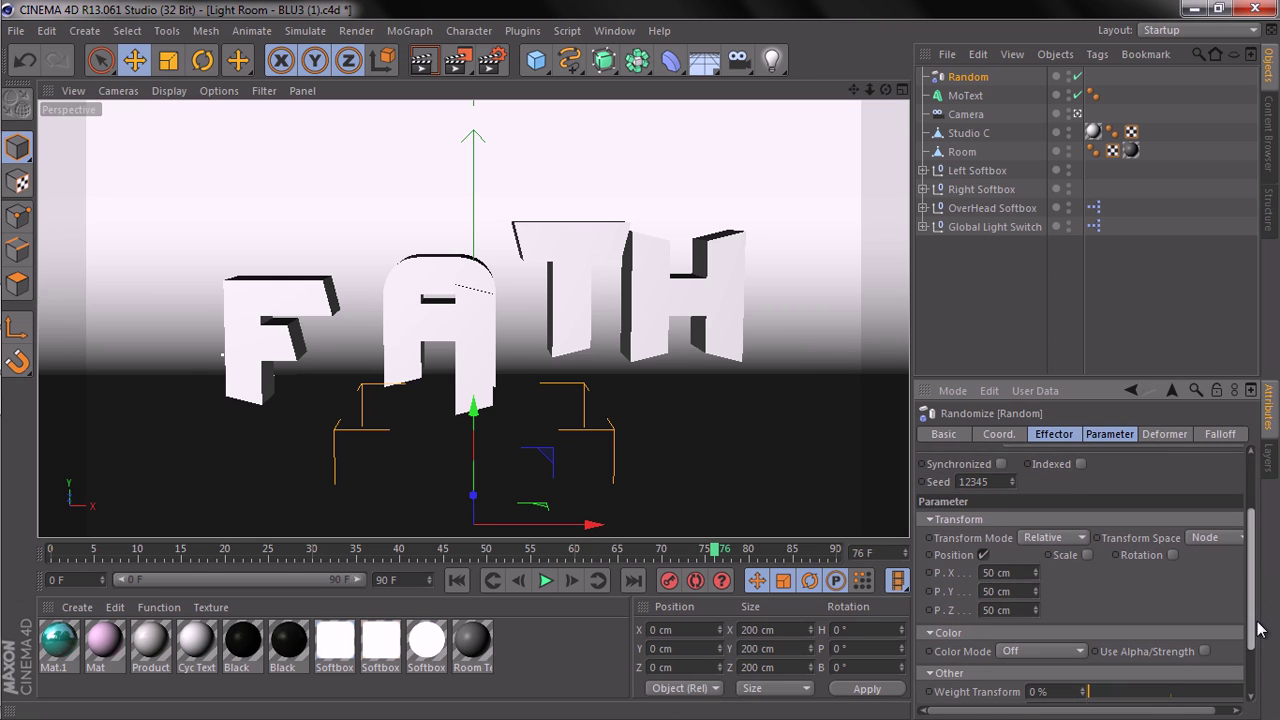
{"action": "double_click", "coordinate": [993, 591]}
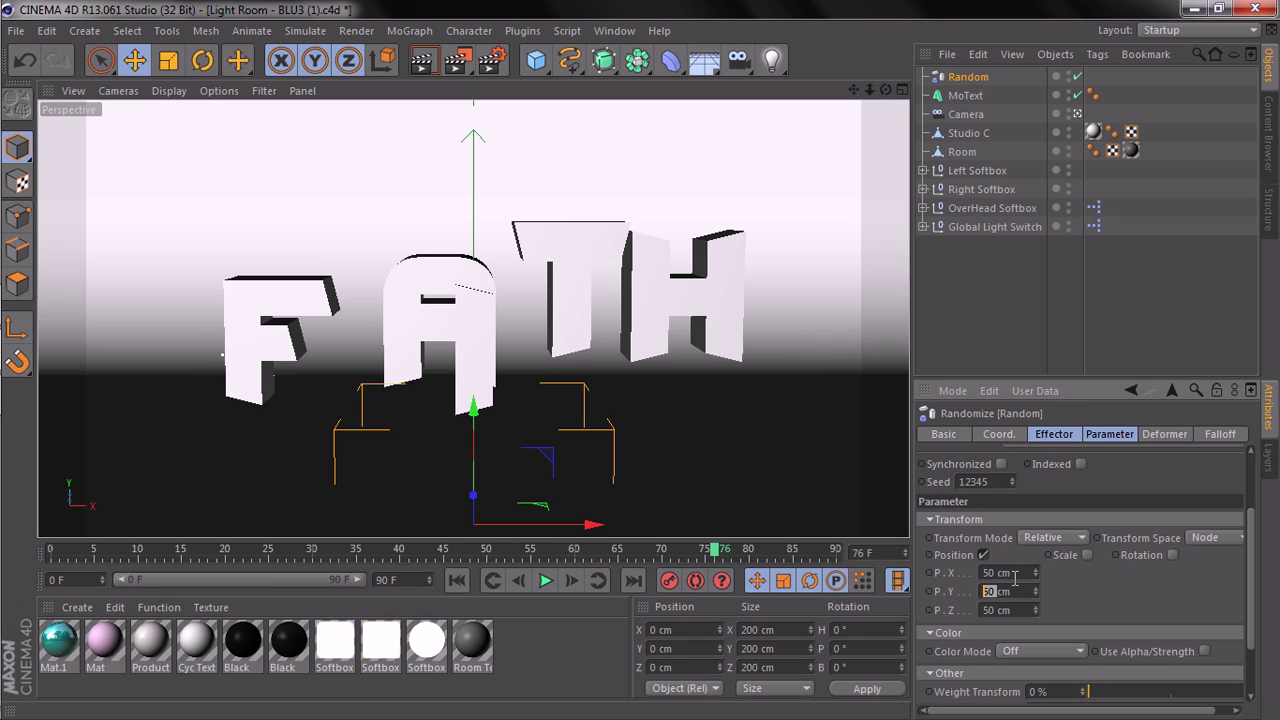
{"action": "type", "text": "10"}
{"action": "key", "text": "Return"}
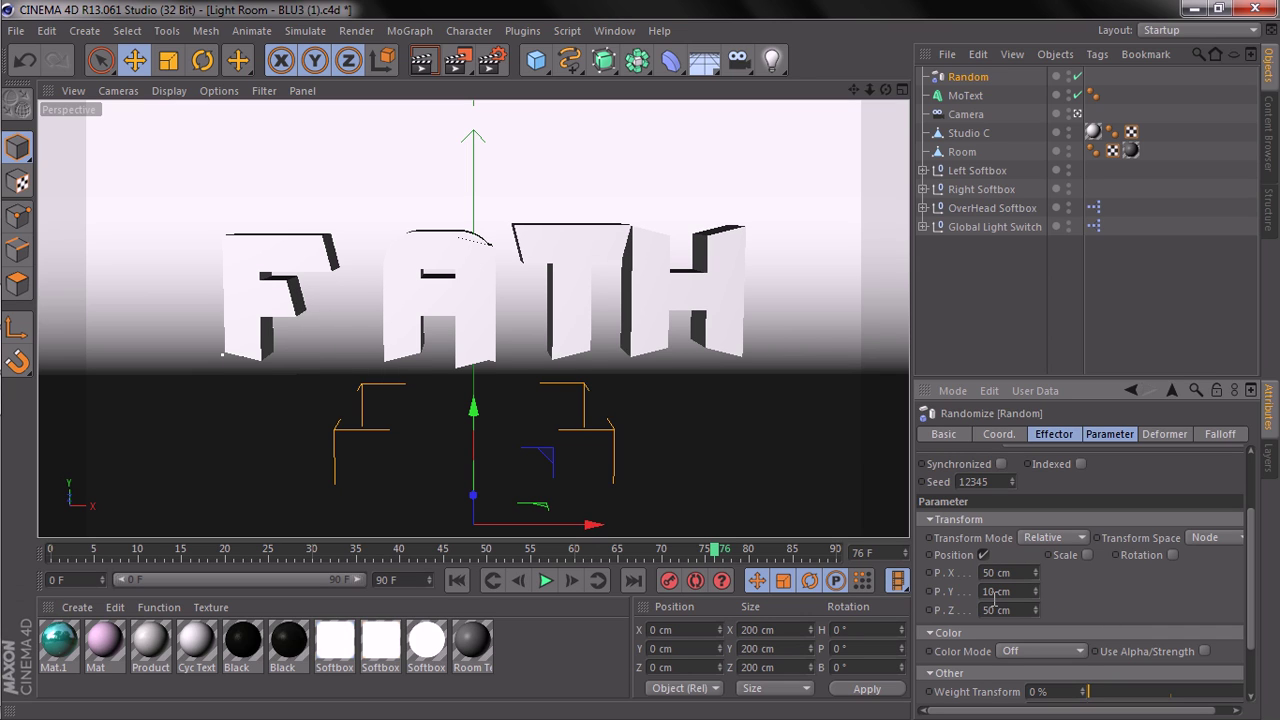
{"action": "left_click", "coordinate": [1171, 555]}
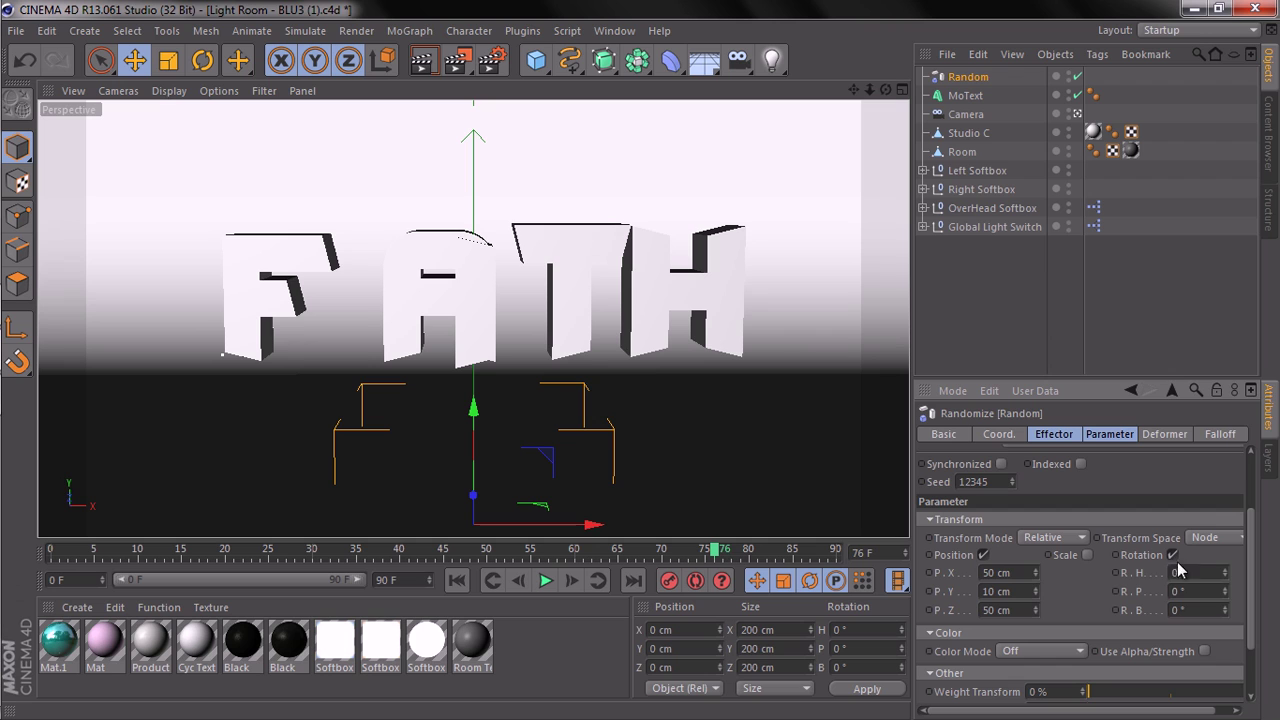
Set the Random effector's rotation to R.H 19°, R.P 14° and R.B -8°, and its seed to 12350.
{"action": "left_click_drag", "start_coordinate": [1225, 570], "coordinate": [1227, 607]}
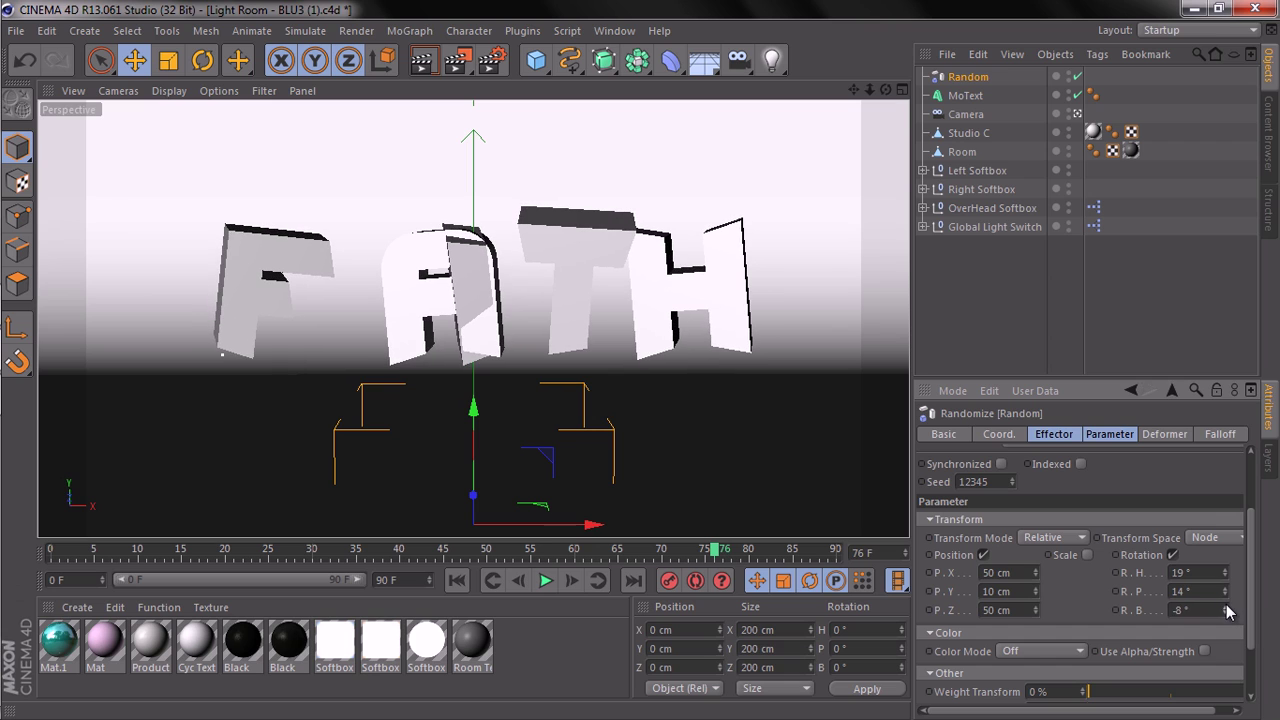
{"action": "left_click", "coordinate": [1012, 479]}
{"action": "left_click", "coordinate": [1012, 479]}
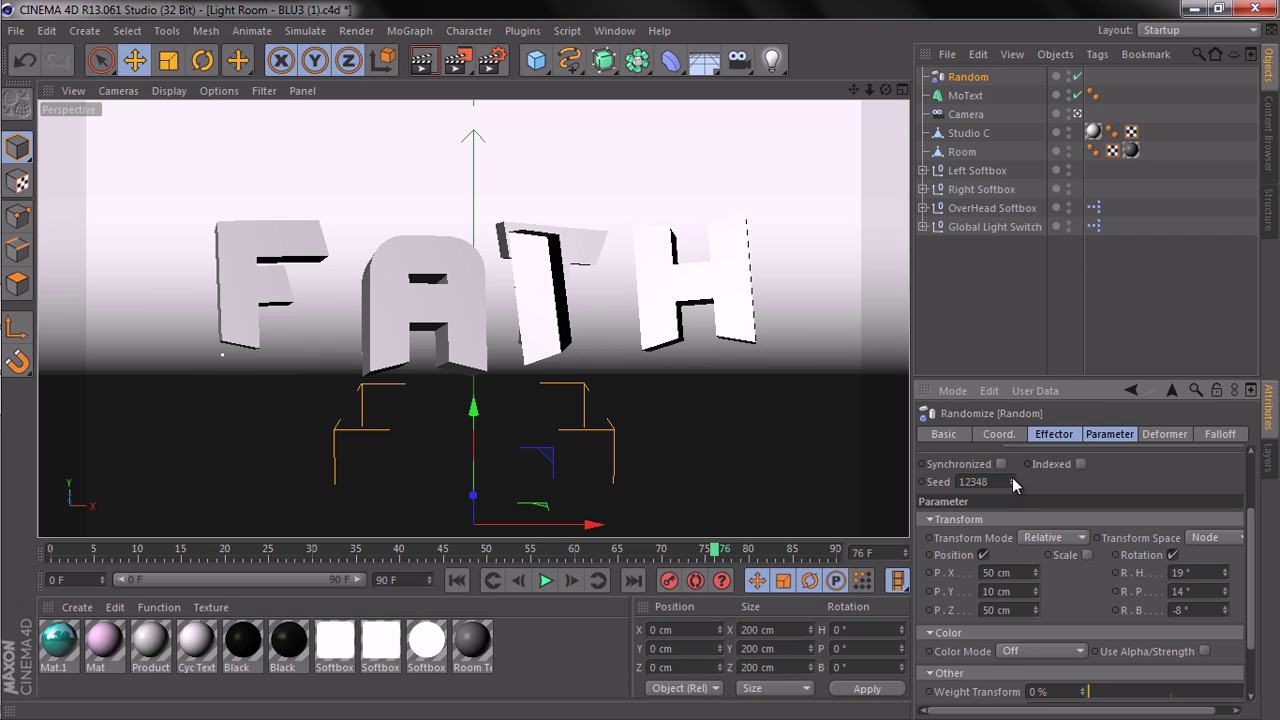
{"action": "left_click", "coordinate": [1013, 486]}
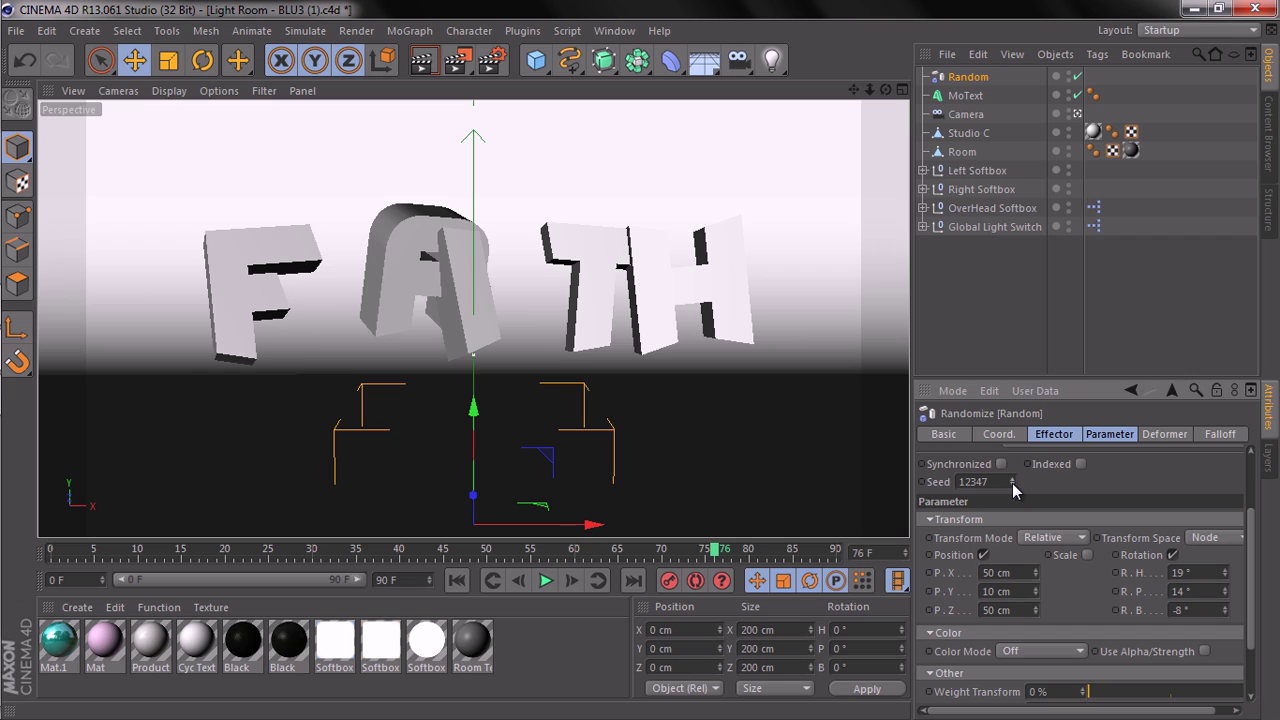
{"action": "left_click", "coordinate": [1012, 479]}
{"action": "left_click", "coordinate": [1012, 479]}
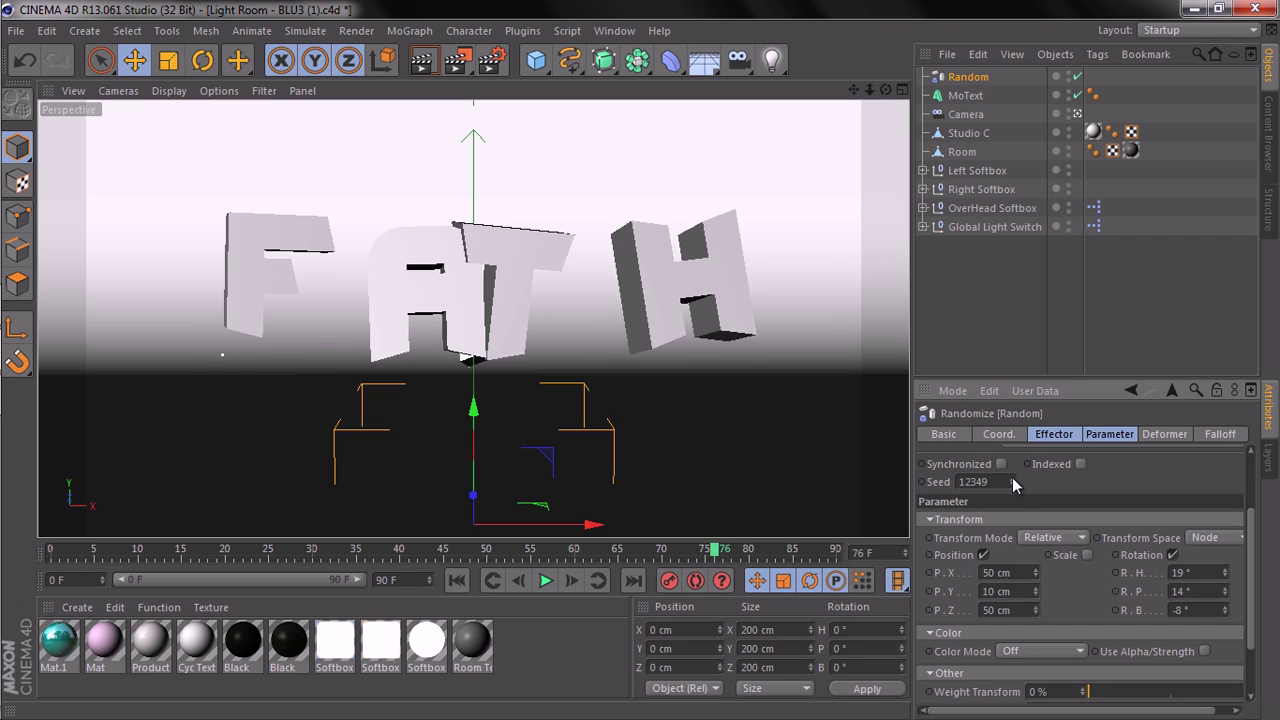
{"action": "left_click", "coordinate": [1012, 479]}
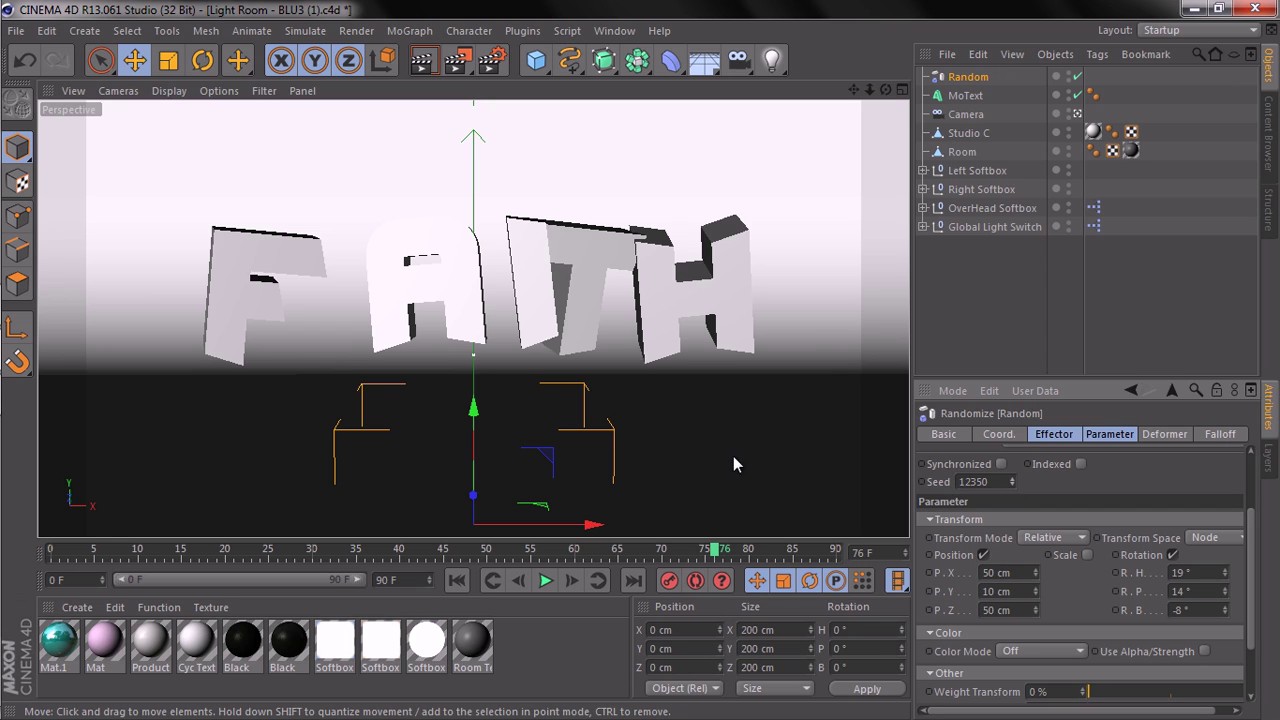
Tighten the letters further by setting the MoText horizontal spacing to -23 cm.
{"action": "left_click", "coordinate": [966, 95]}
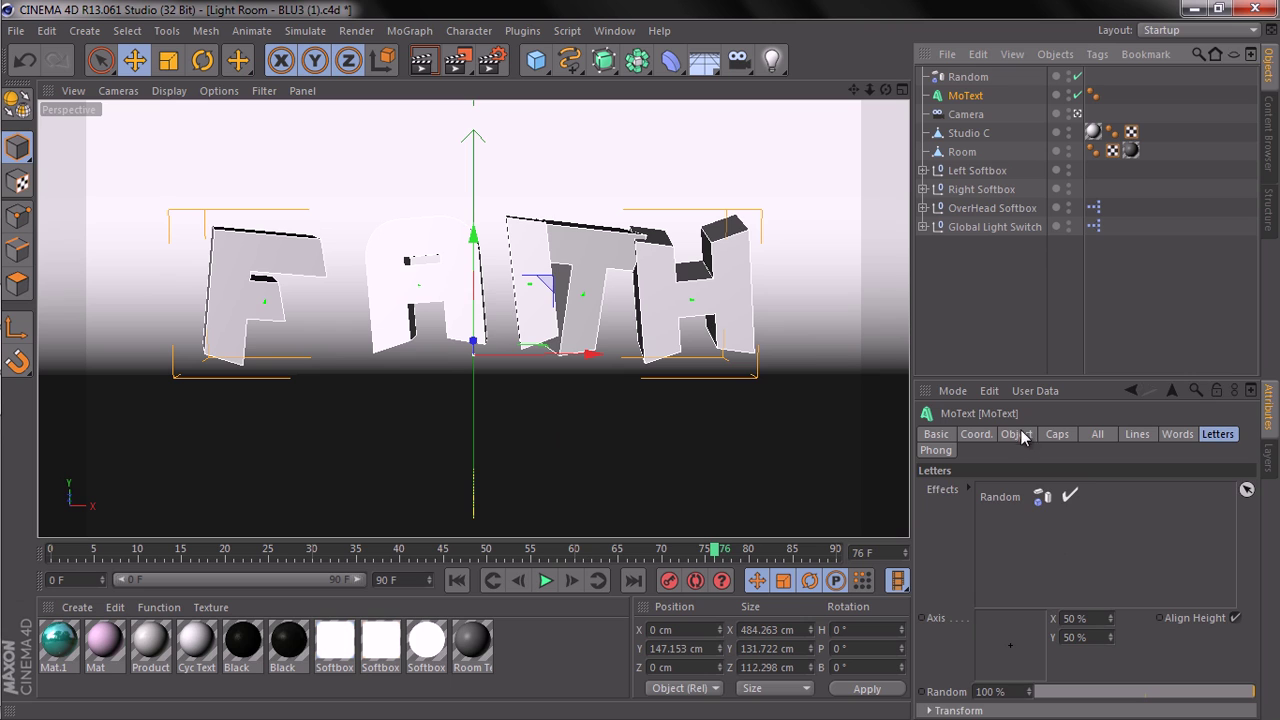
{"action": "left_click", "coordinate": [1016, 434]}
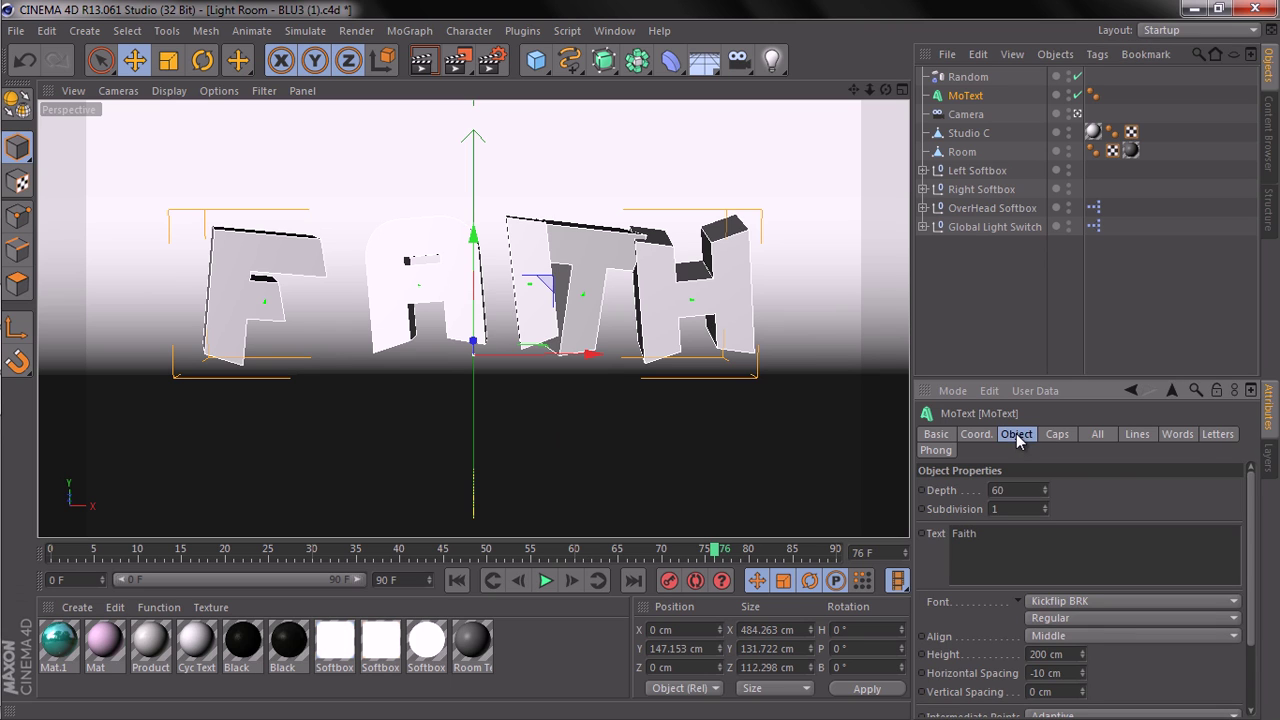
{"action": "left_click", "coordinate": [1082, 677]}
{"action": "left_click", "coordinate": [1082, 678]}
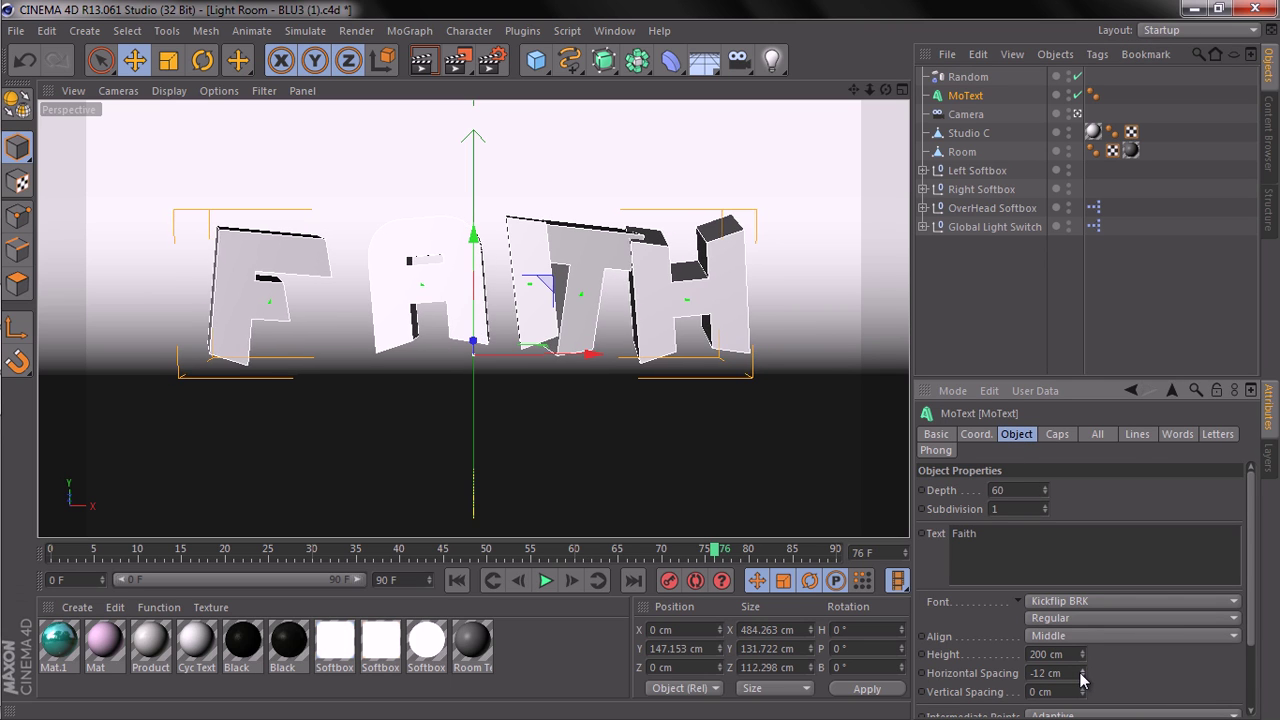
{"action": "left_click", "coordinate": [1082, 678]}
{"action": "left_click", "coordinate": [1082, 678]}
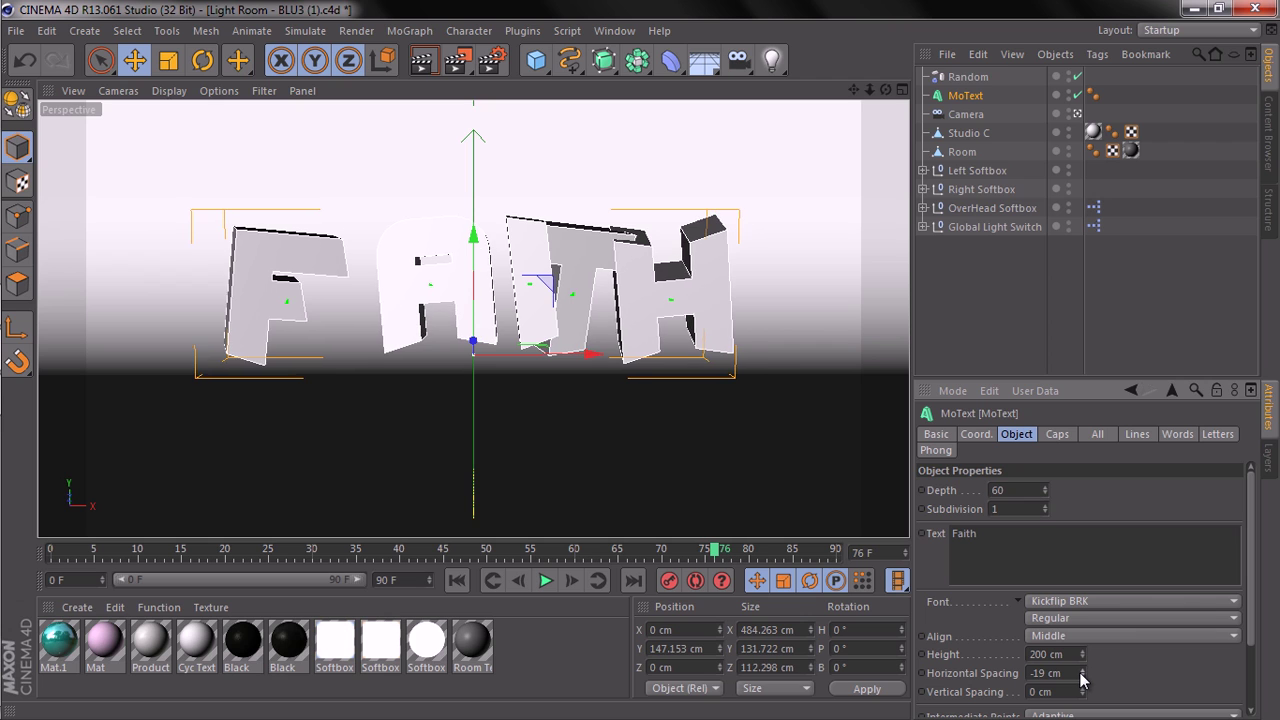
{"action": "left_click", "coordinate": [1082, 678]}
{"action": "left_click", "coordinate": [1082, 678]}
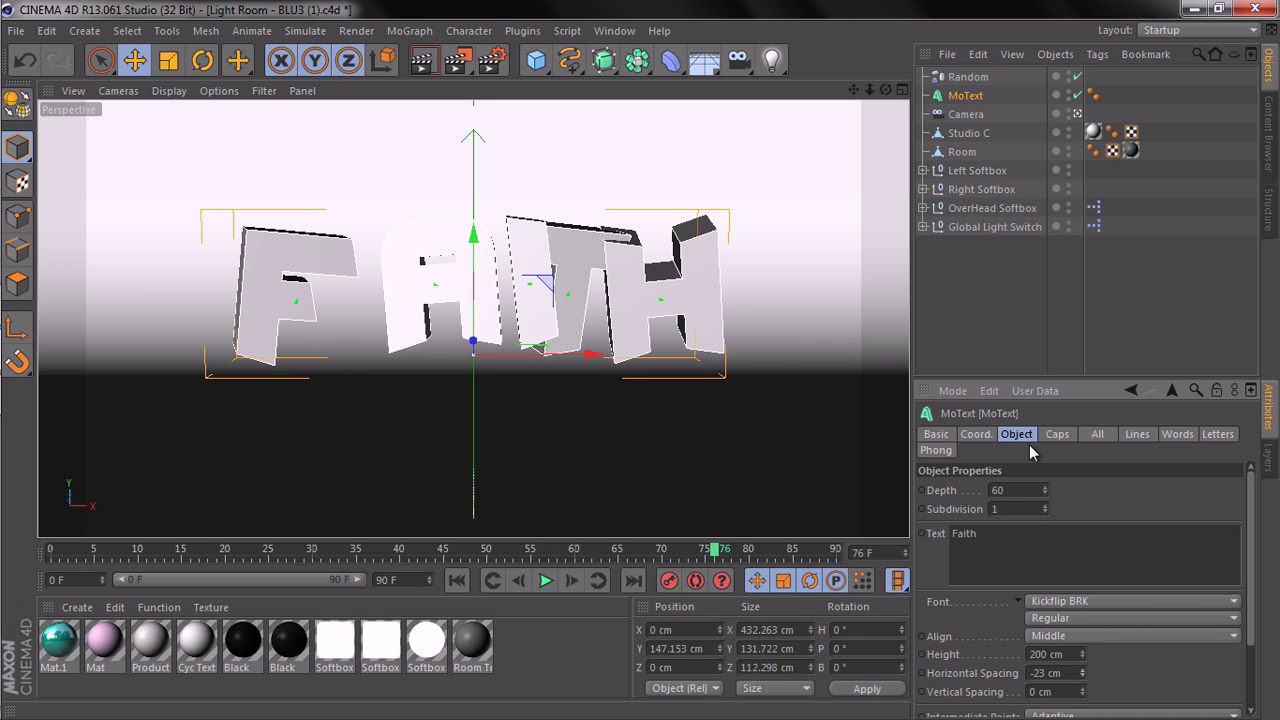
Reduce the Random effector's P.X position to 6 cm.
{"action": "left_click_drag", "start_coordinate": [885, 90], "coordinate": [797, 211]}
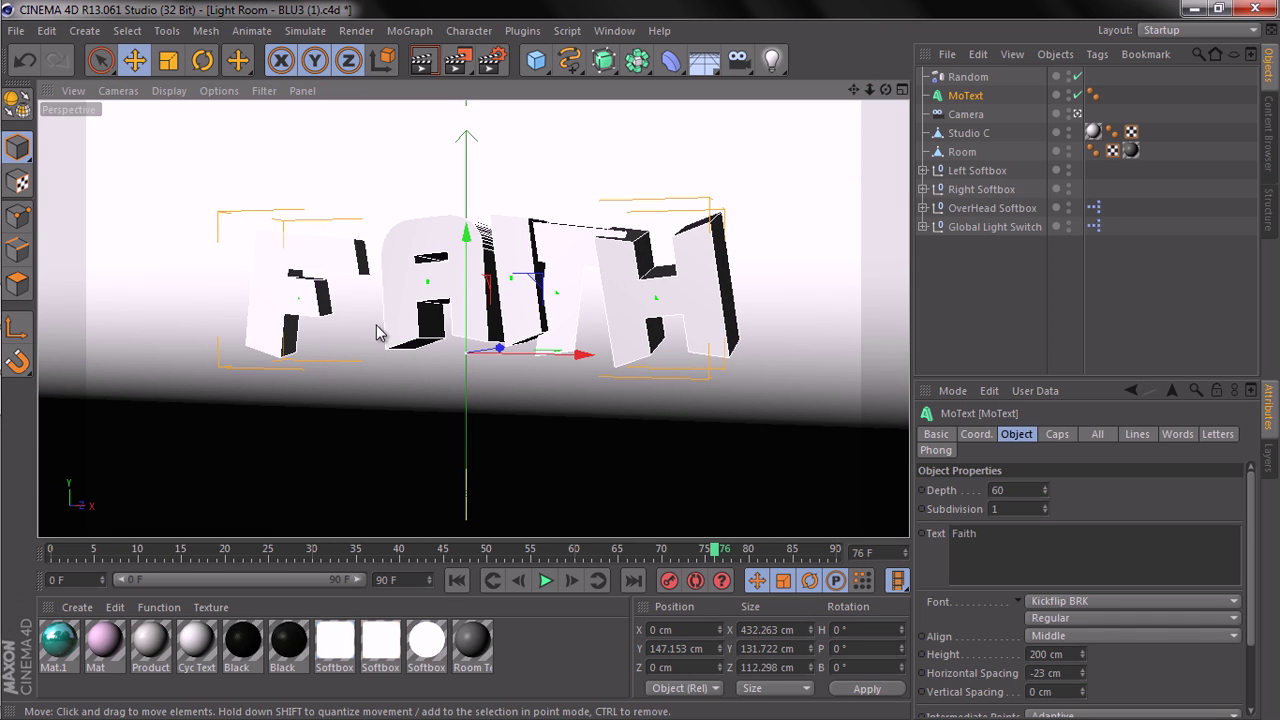
{"action": "left_click", "coordinate": [953, 76]}
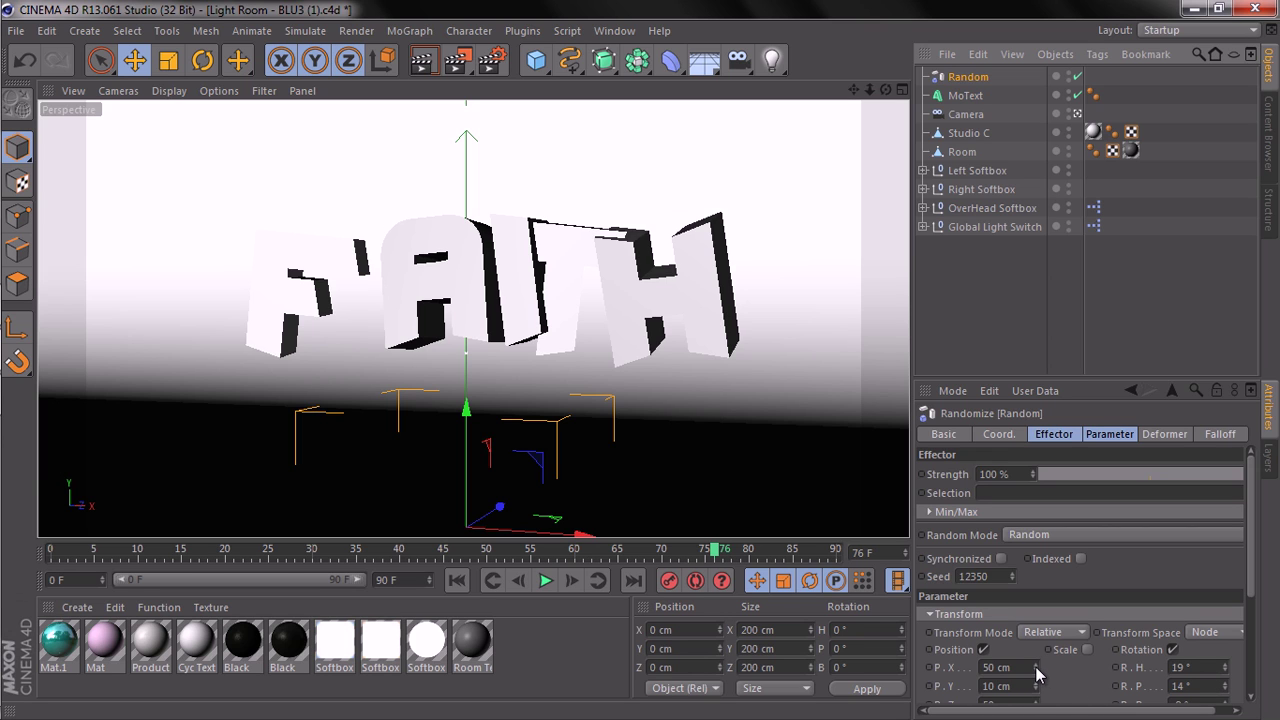
{"action": "left_click_drag", "start_coordinate": [1036, 675], "coordinate": [1035, 678]}
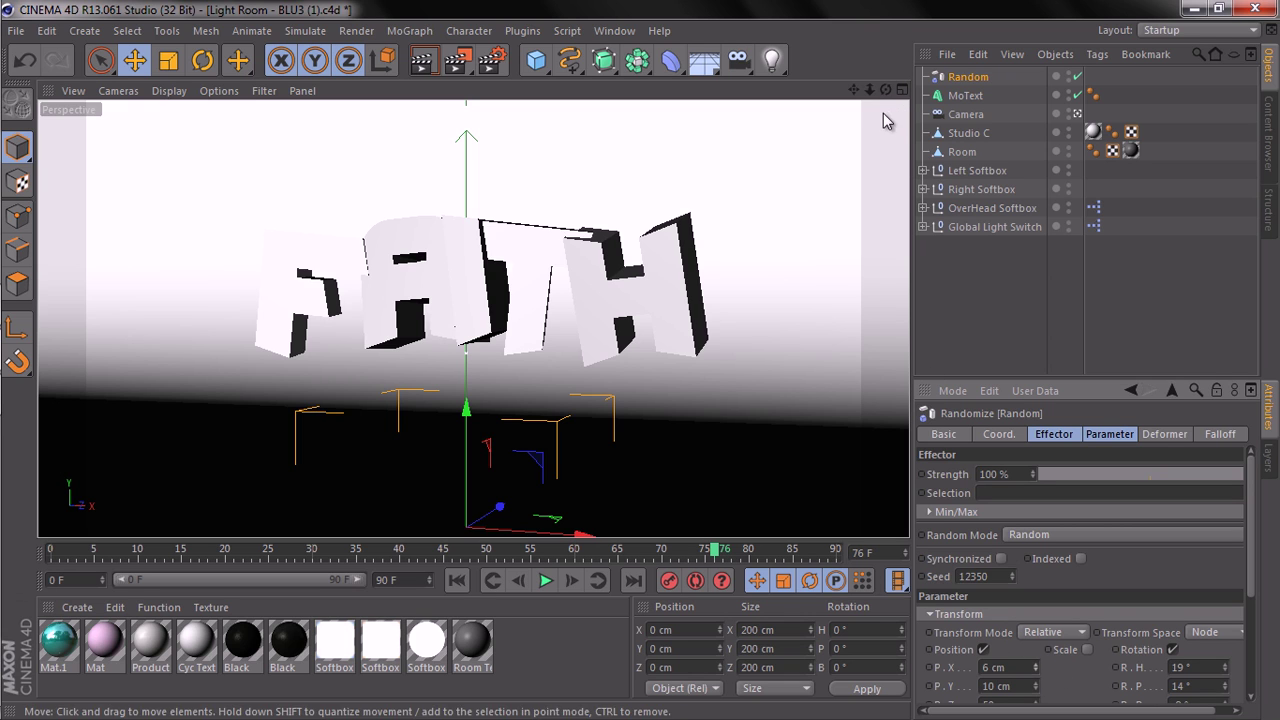
{"action": "left_click_drag", "start_coordinate": [885, 89], "coordinate": [640, 358]}
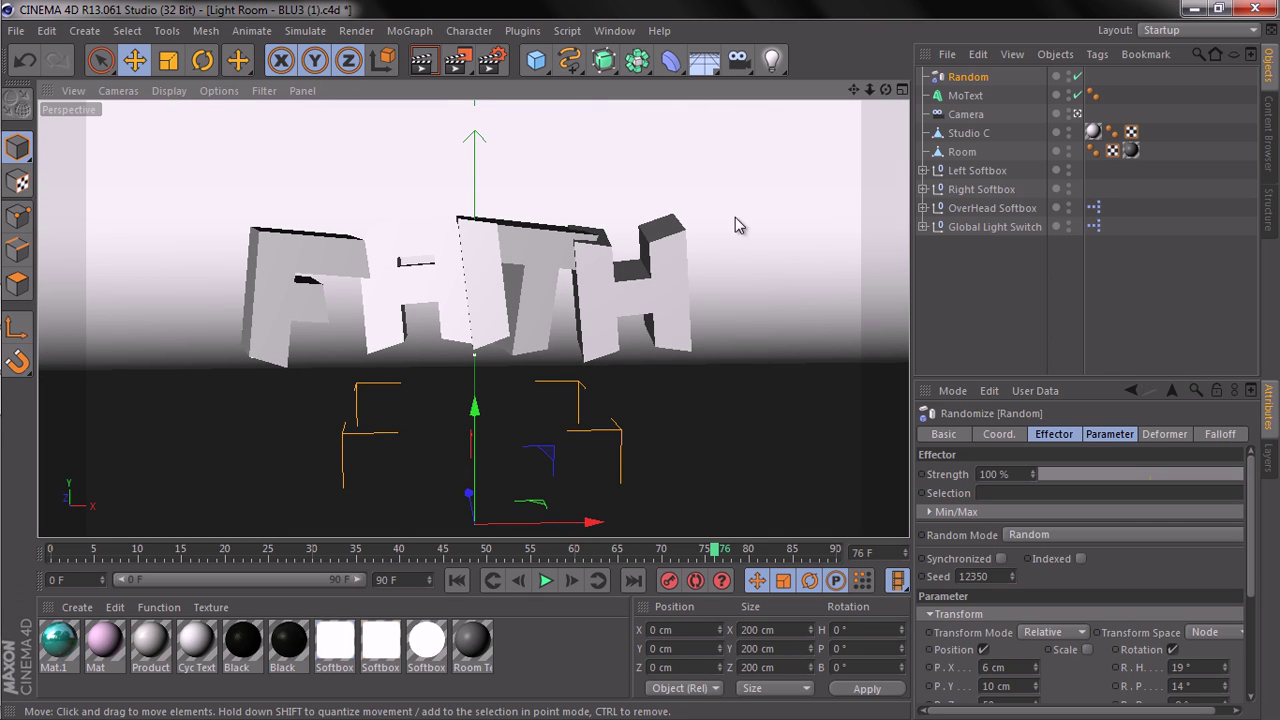
Duplicate the MoText object in the object hierarchy.
{"action": "left_click", "coordinate": [972, 96]}
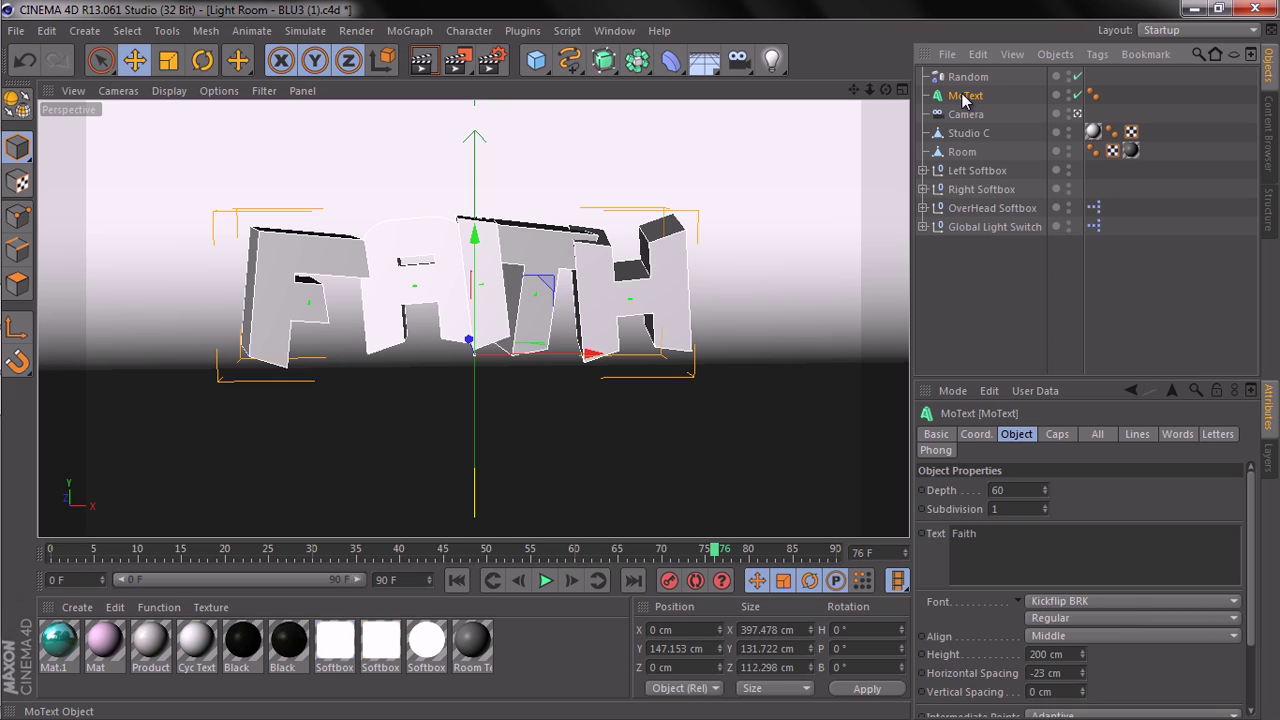
{"action": "mouse_move", "coordinate": [962, 95]}
{"action": "left_mouse_down"}
{"action": "mouse_move", "coordinate": [957, 86]}
{"action": "mouse_move", "coordinate": [990, 115]}
{"action": "mouse_move", "coordinate": [967, 88]}
{"action": "left_mouse_up"}
{"action": "left_click_drag", "start_coordinate": [967, 88], "coordinate": [968, 91], "text": "ctrl"}
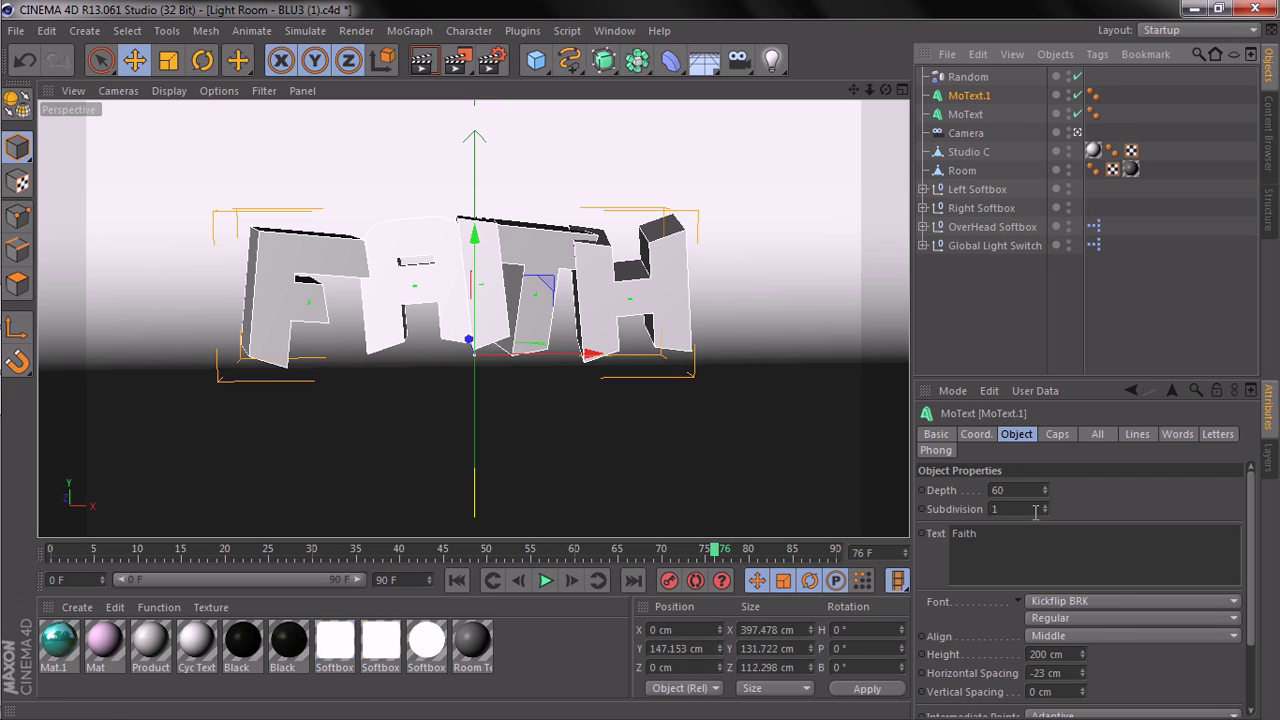
Give the duplicated text a Fillet Cap start and move it back along the Z axis to about 9.6 cm.
{"action": "left_click", "coordinate": [1060, 434]}
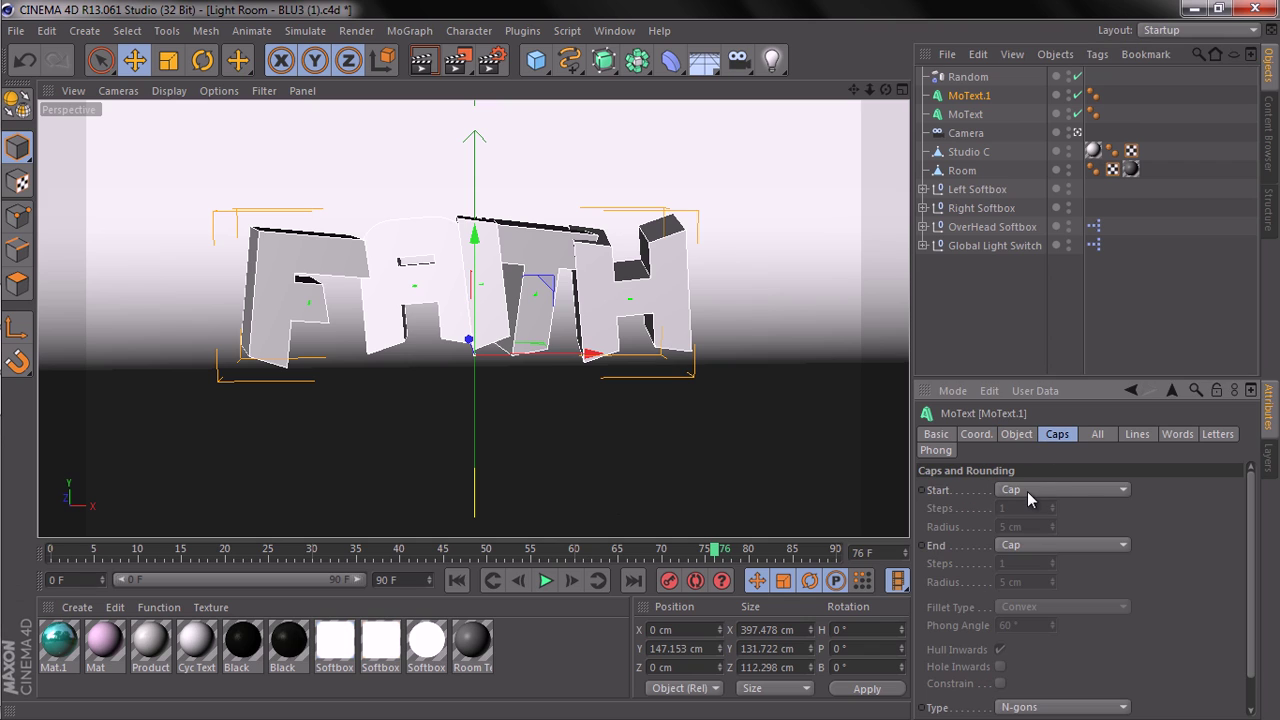
{"action": "left_click", "coordinate": [1028, 490]}
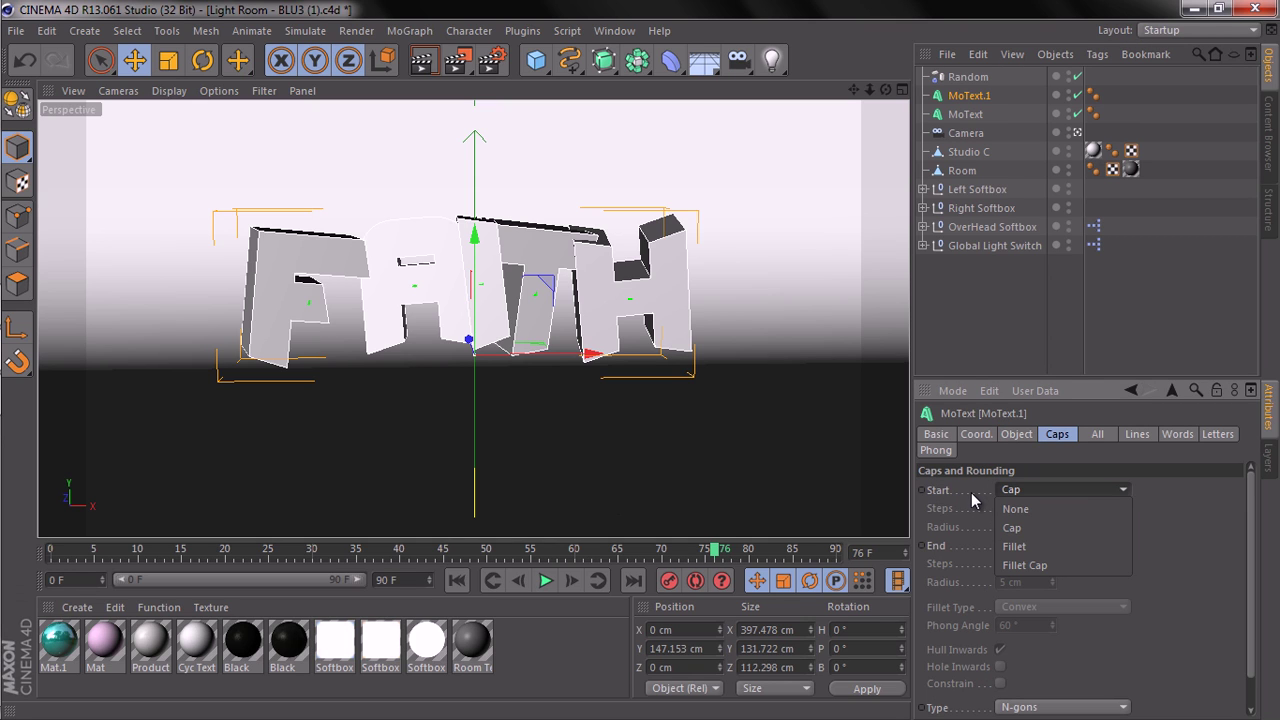
{"action": "left_click", "coordinate": [1040, 566]}
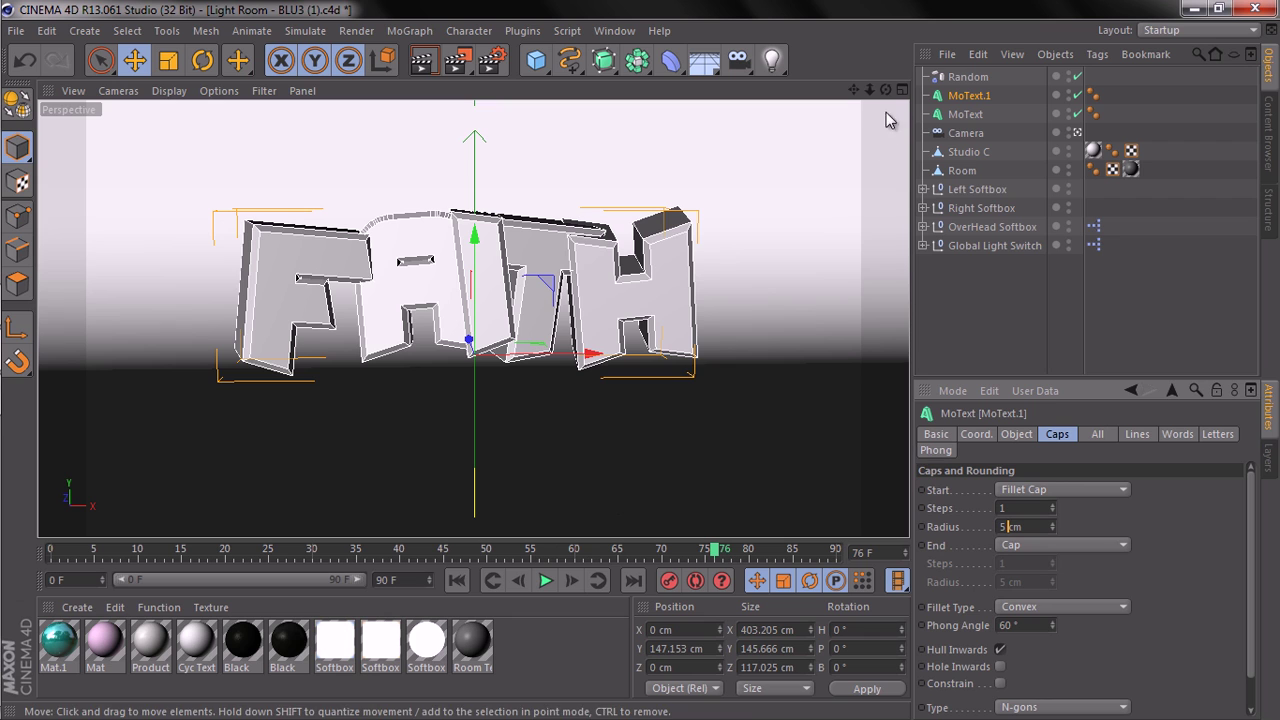
{"action": "left_click_drag", "start_coordinate": [885, 90], "coordinate": [640, 368]}
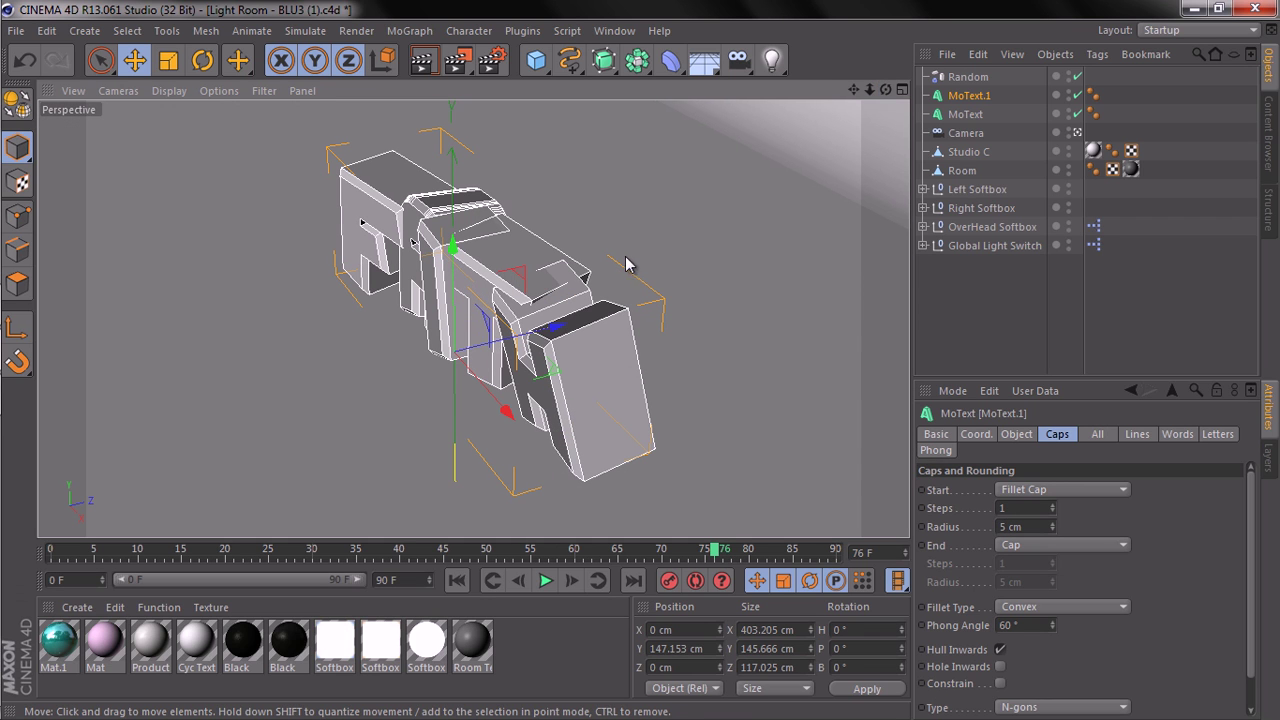
{"action": "left_click_drag", "start_coordinate": [558, 332], "coordinate": [572, 338]}
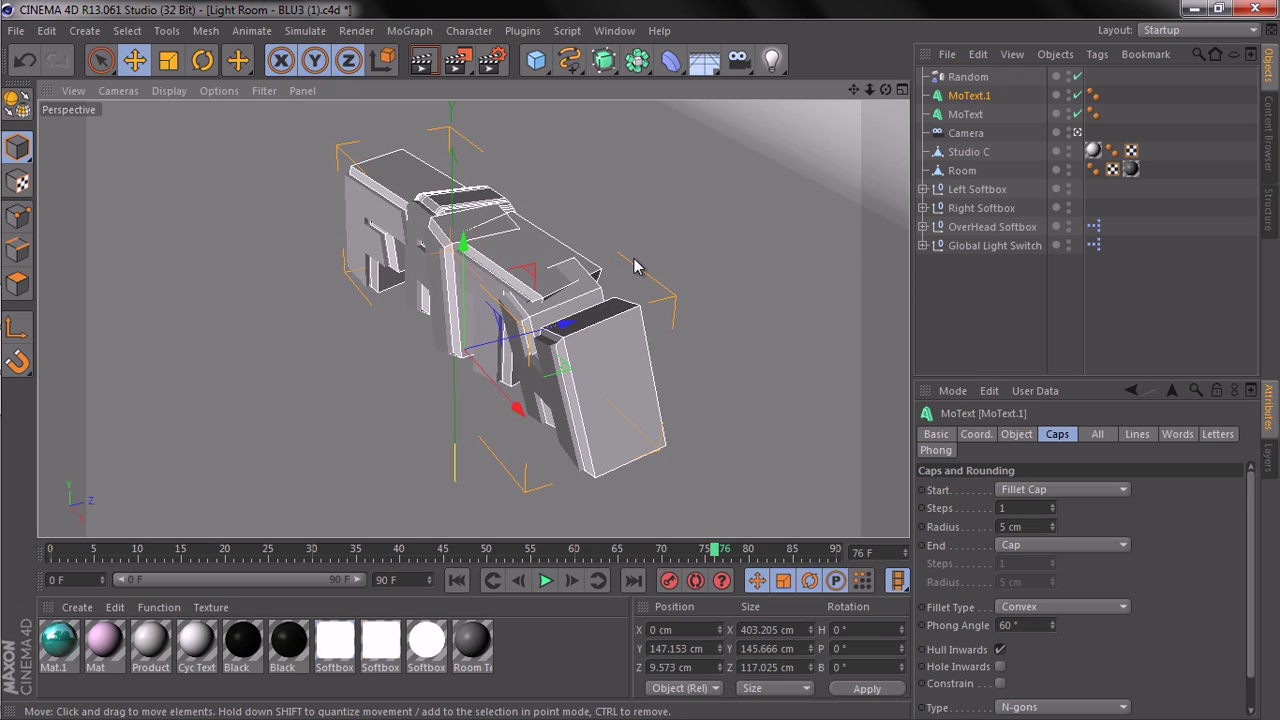
Duplicate the fillet-capped MoText.1 layer to make another outline layer.
{"action": "left_click", "coordinate": [968, 95]}
{"action": "key", "text": "ctrl+c"}
{"action": "key", "text": "ctrl+v"}
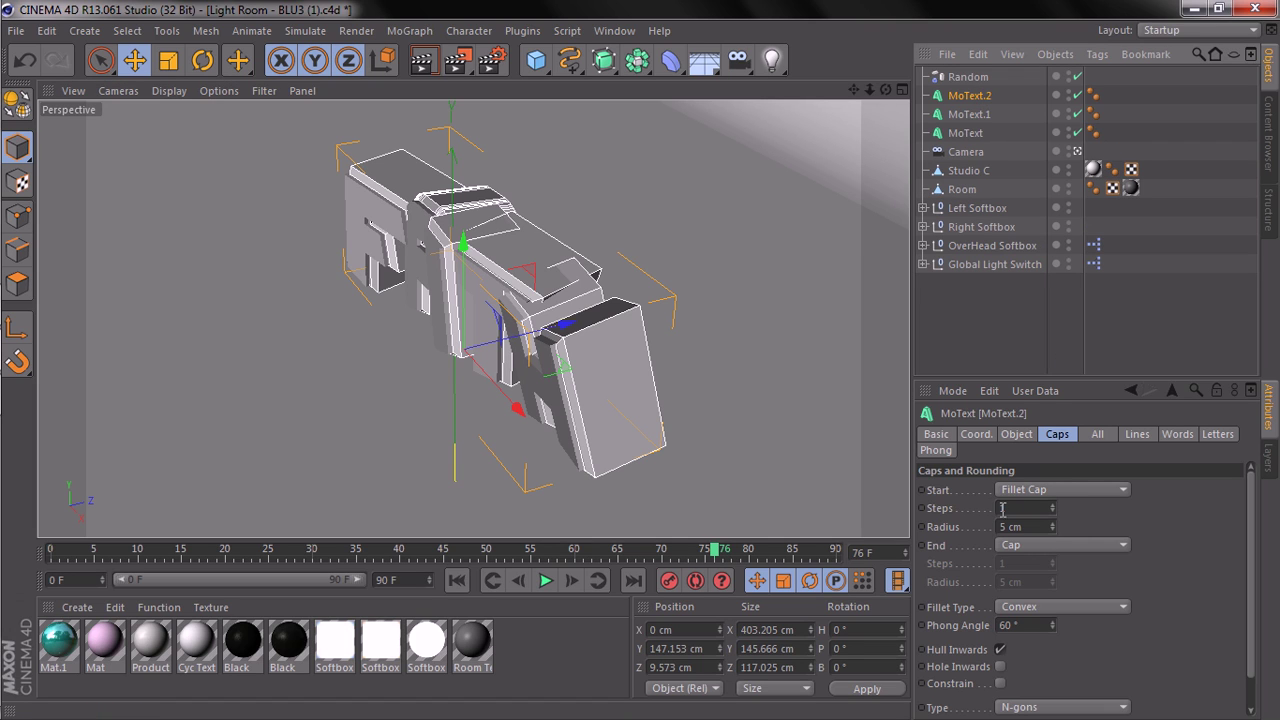
Set the new layer's start fillet radius to 8 cm and move it back along Z to about 15.7 cm.
{"action": "double_click", "coordinate": [1005, 526]}
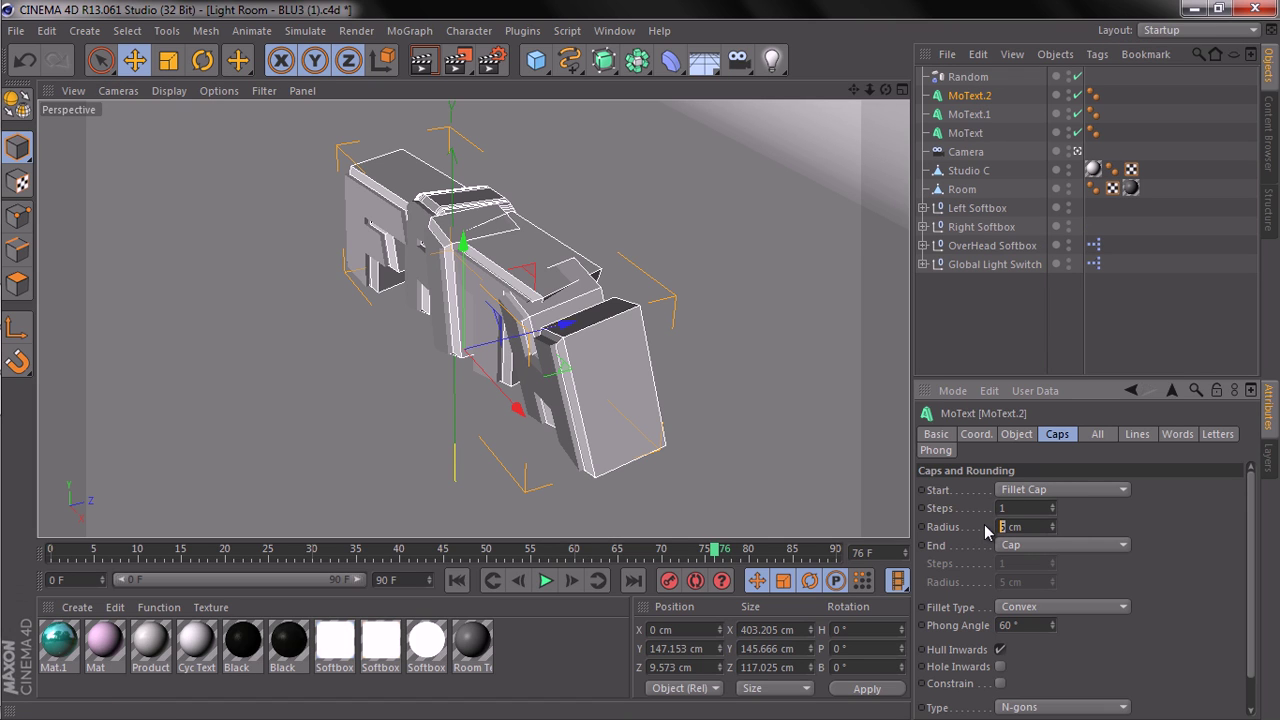
{"action": "left_click", "coordinate": [1122, 489]}
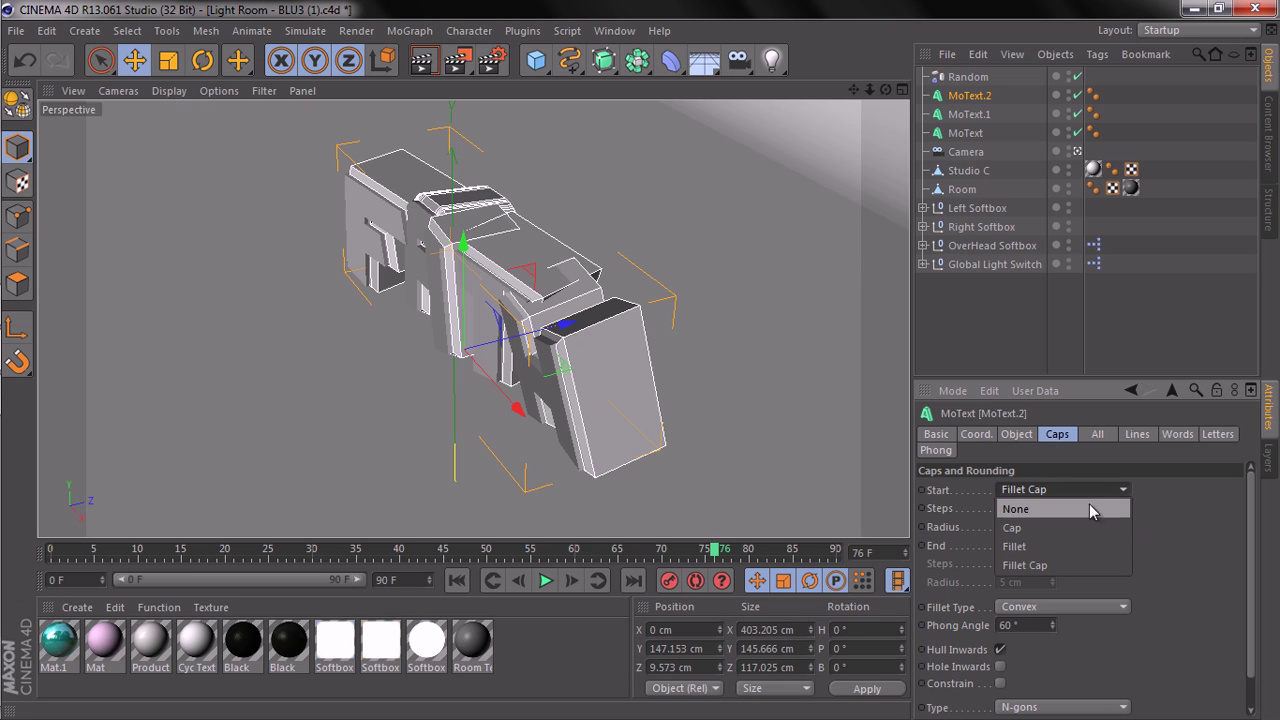
{"action": "left_click", "coordinate": [1194, 515]}
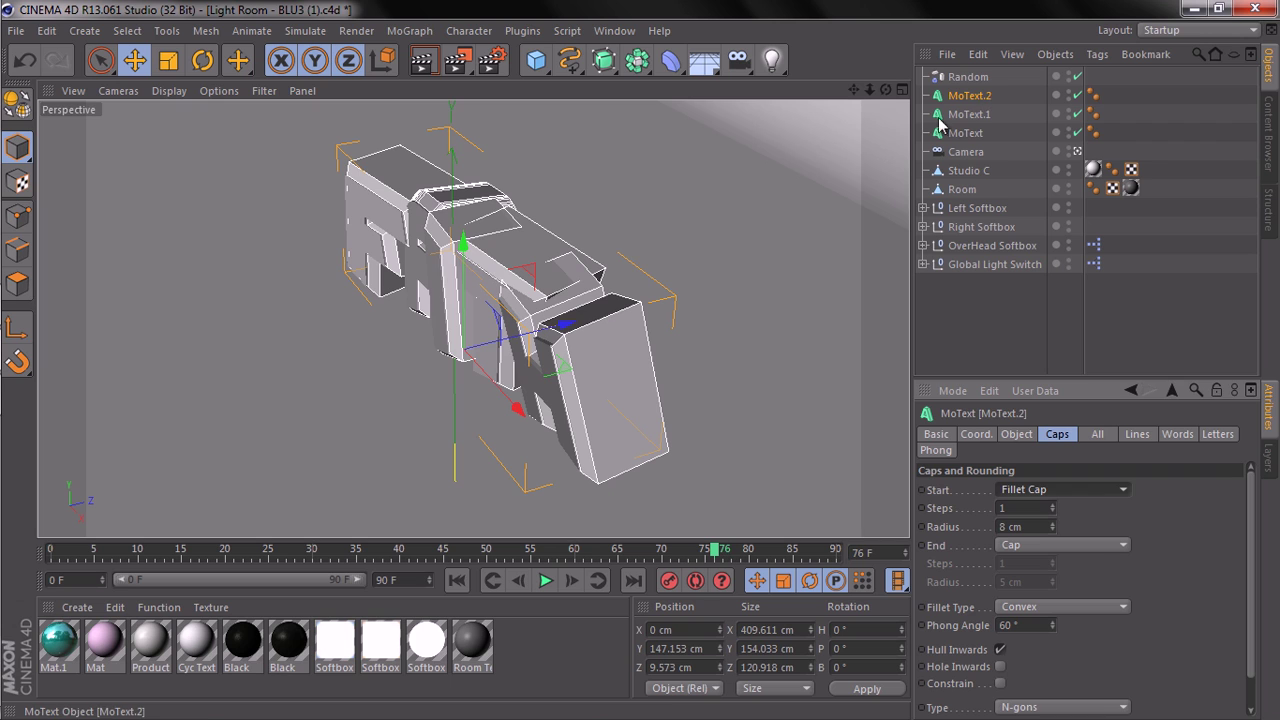
{"action": "left_click_drag", "start_coordinate": [558, 330], "coordinate": [566, 334]}
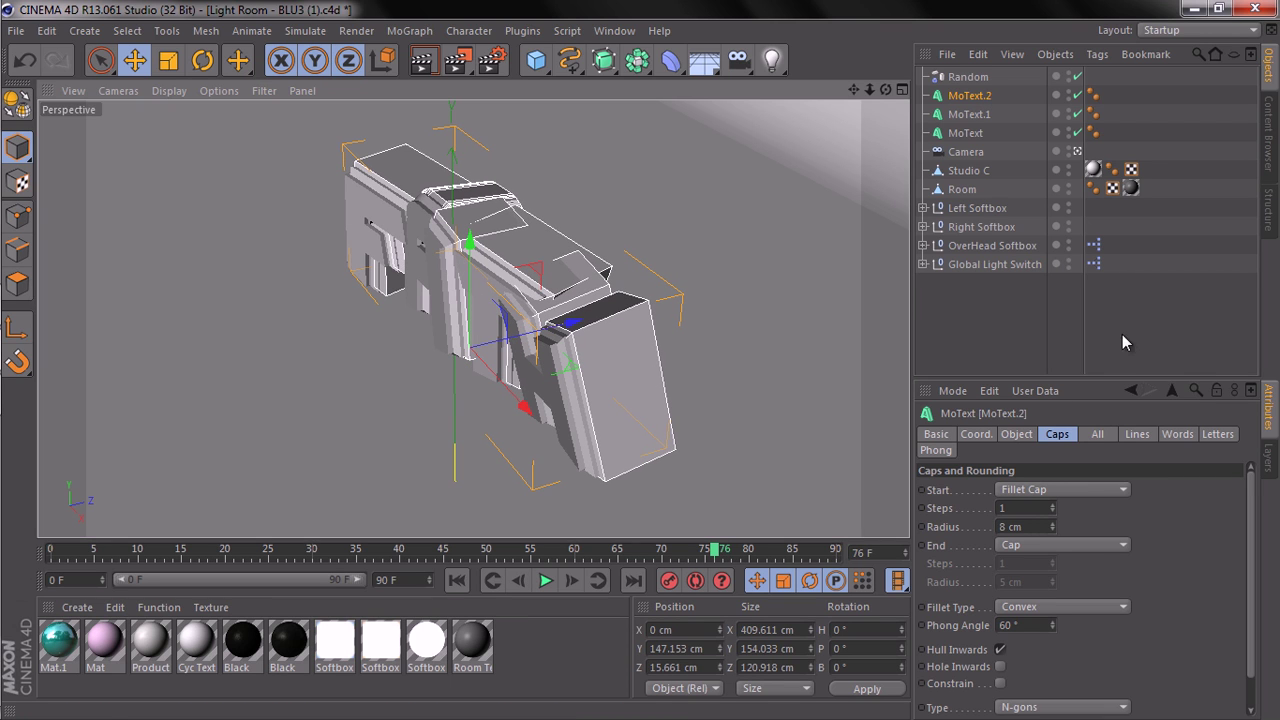
Add a third outline copy with an 11 cm start fillet radius, set back along Z to about 22.6 cm.
{"action": "key", "text": "ctrl+c"}
{"action": "key", "text": "ctrl+v"}
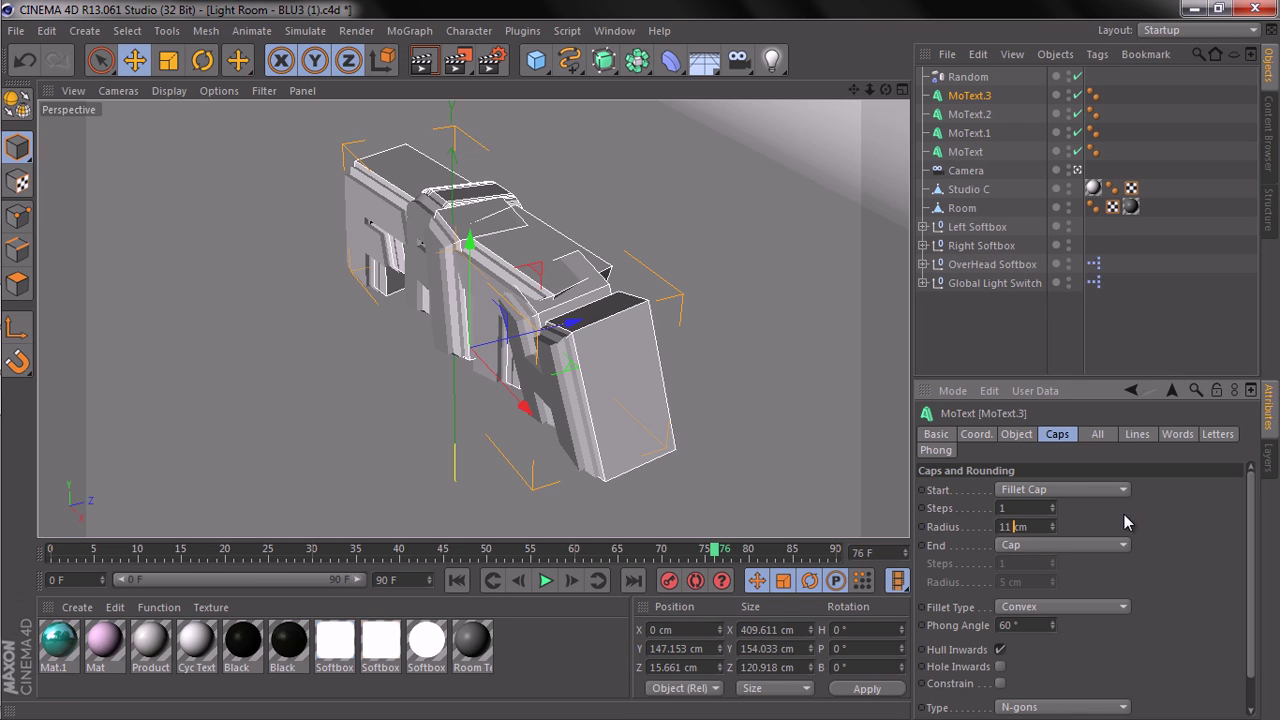
{"action": "key", "text": "Return"}
{"action": "left_click_drag", "start_coordinate": [557, 345], "coordinate": [565, 330]}
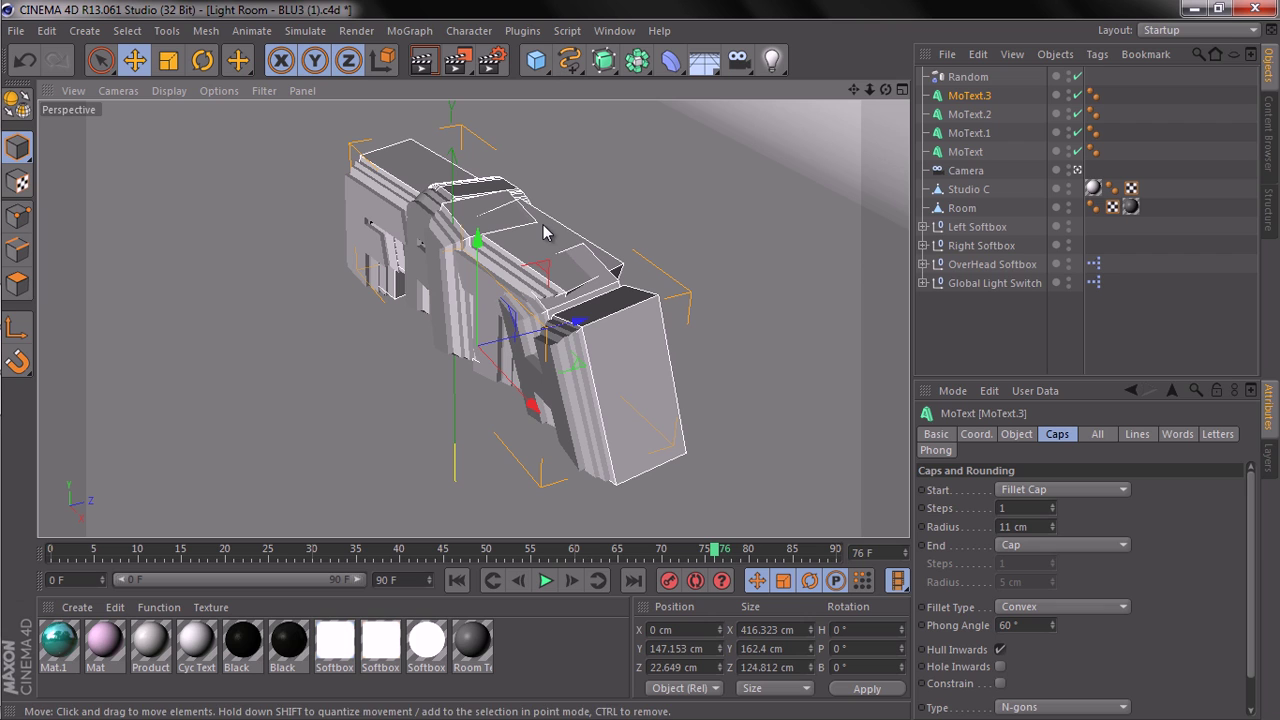
{"action": "left_click", "coordinate": [965, 153]}
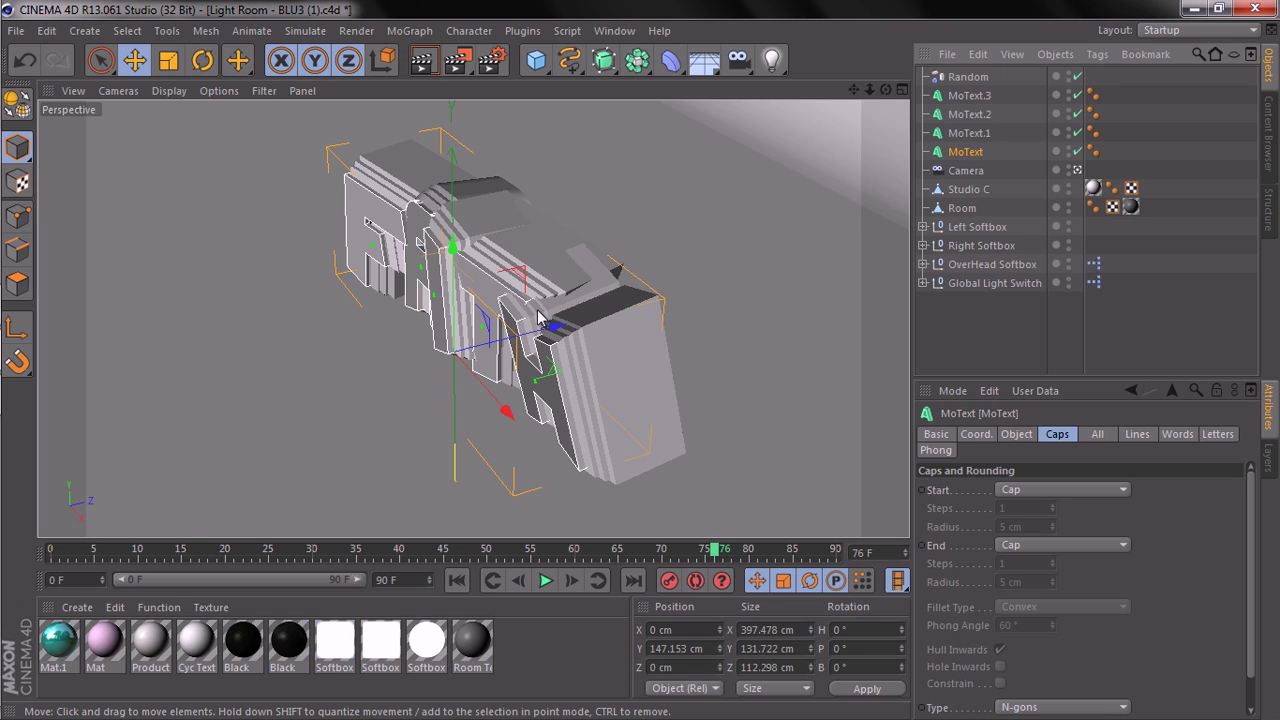
{"action": "left_click_drag", "start_coordinate": [108, 694], "coordinate": [57, 645]}
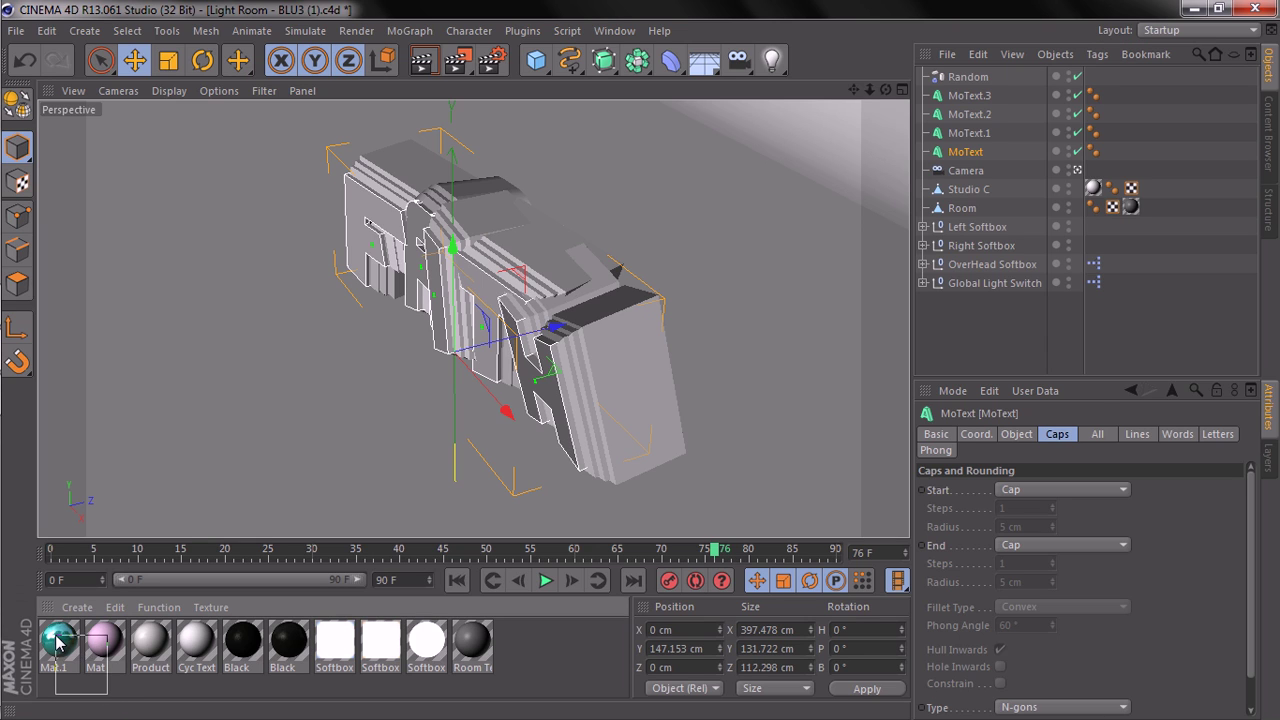
{"action": "left_click", "coordinate": [565, 651]}
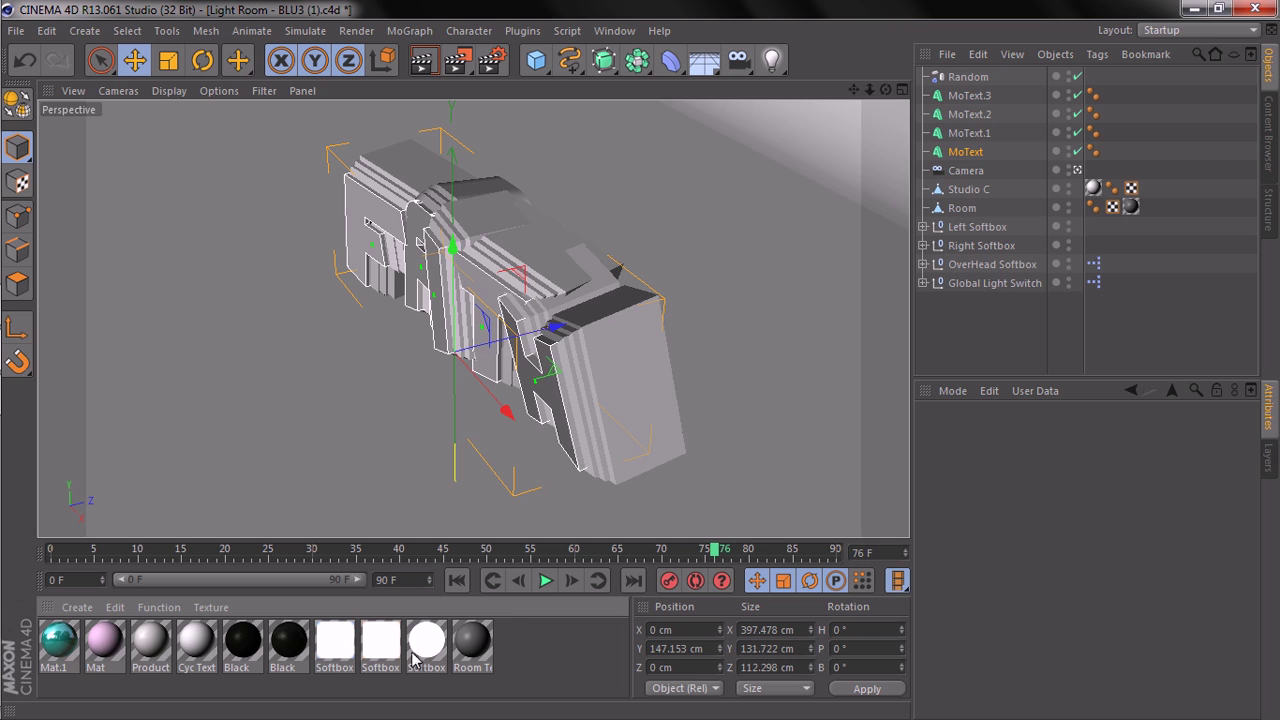
Set the color of the material named Mat to pure white (RGB 255, 255, 255).
{"action": "left_click", "coordinate": [102, 642]}
{"action": "double_click", "coordinate": [102, 642]}
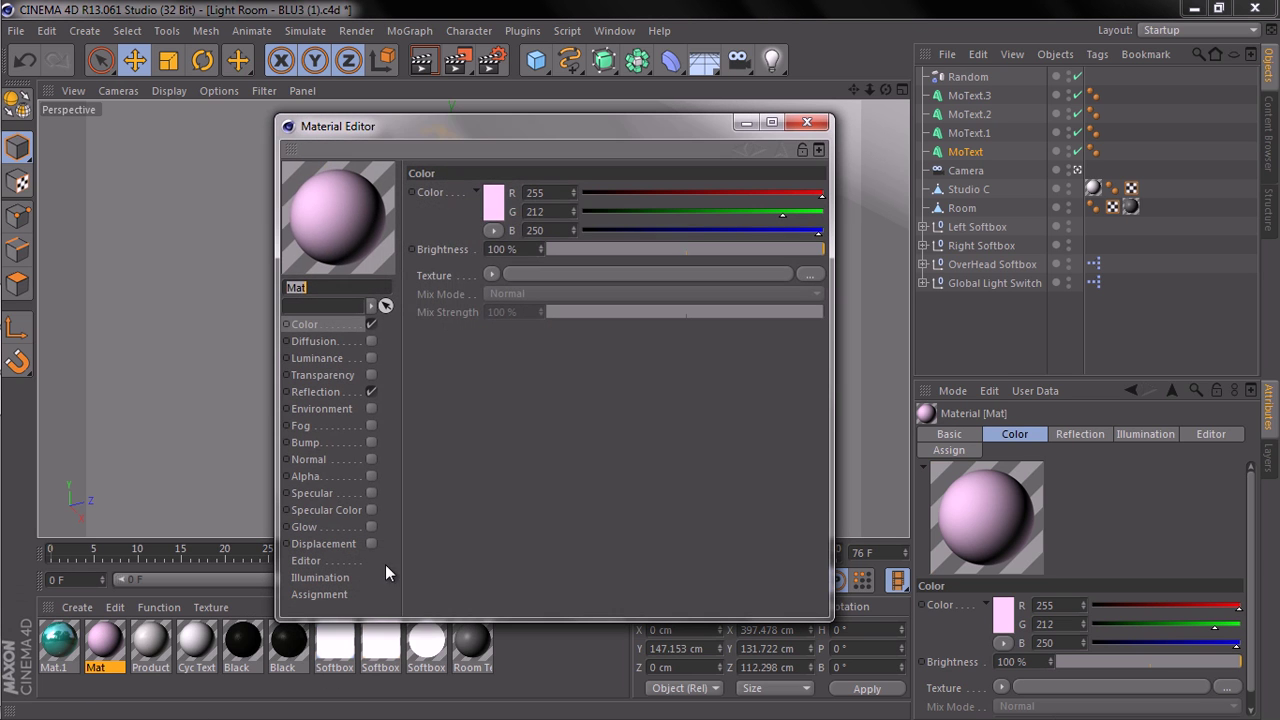
{"action": "left_click", "coordinate": [498, 206]}
{"action": "left_click_drag", "start_coordinate": [484, 198], "coordinate": [305, 45]}
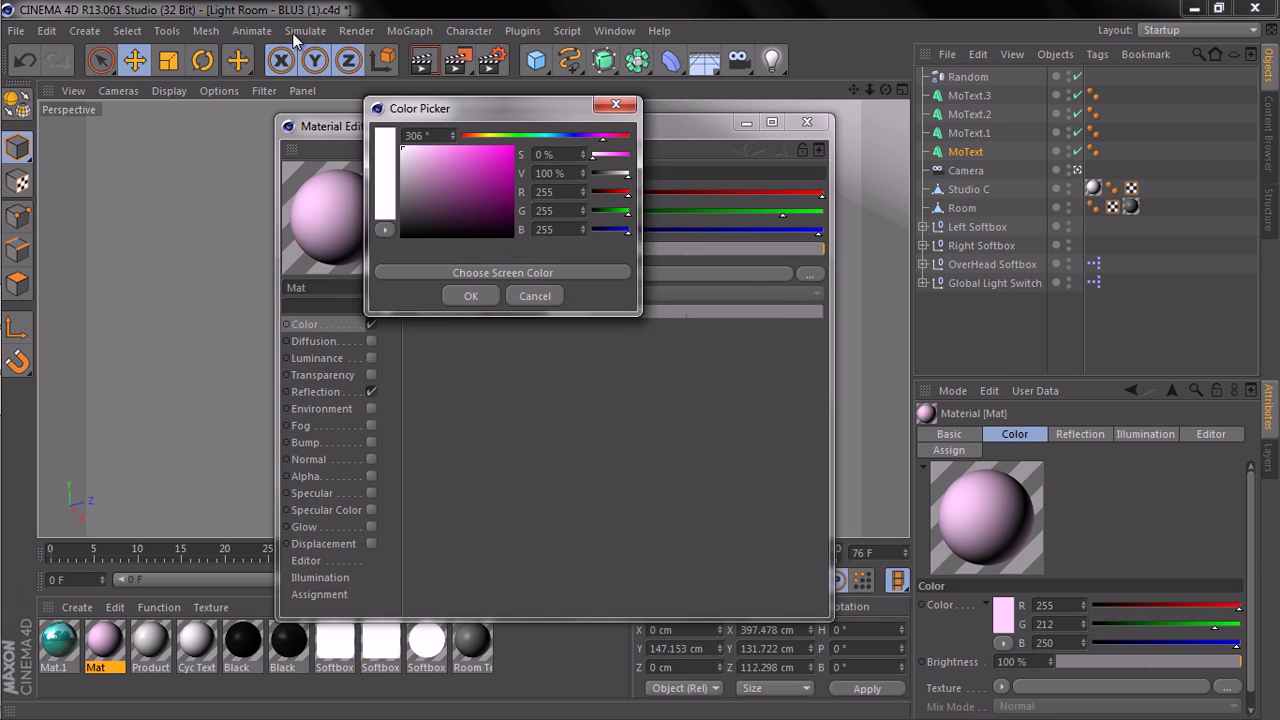
{"action": "left_click", "coordinate": [471, 295]}
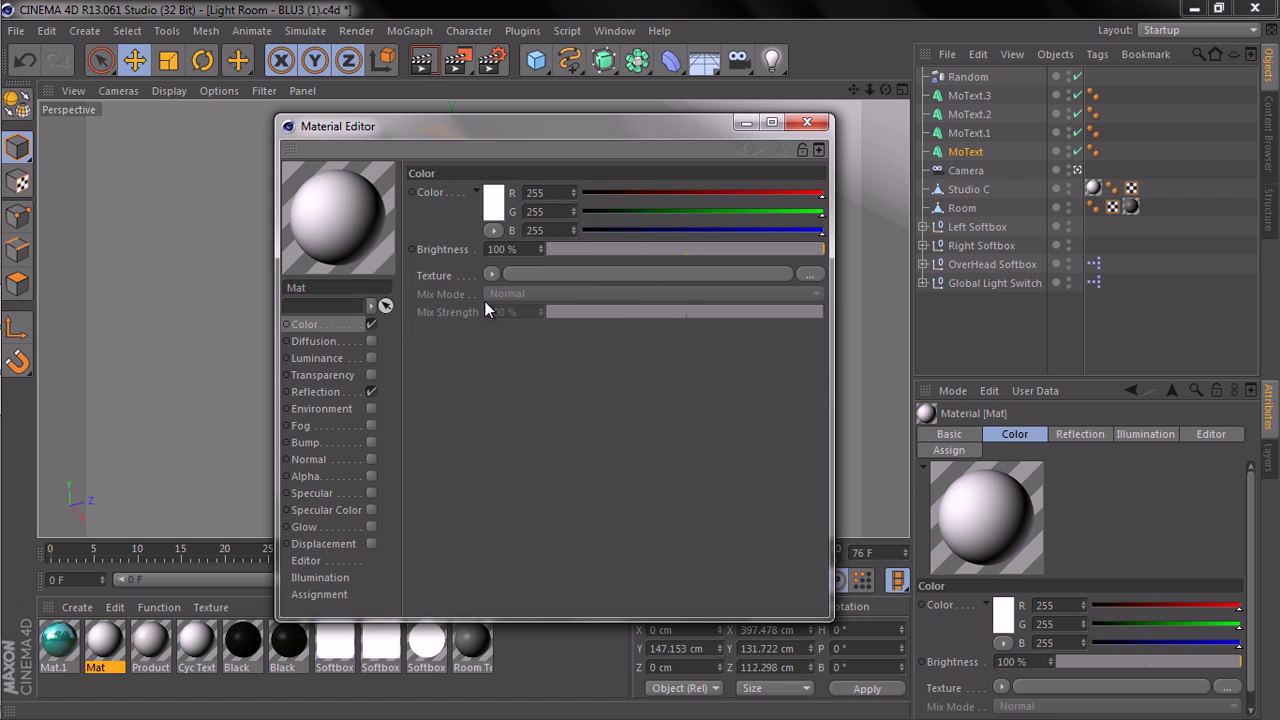
{"action": "left_click", "coordinate": [807, 122]}
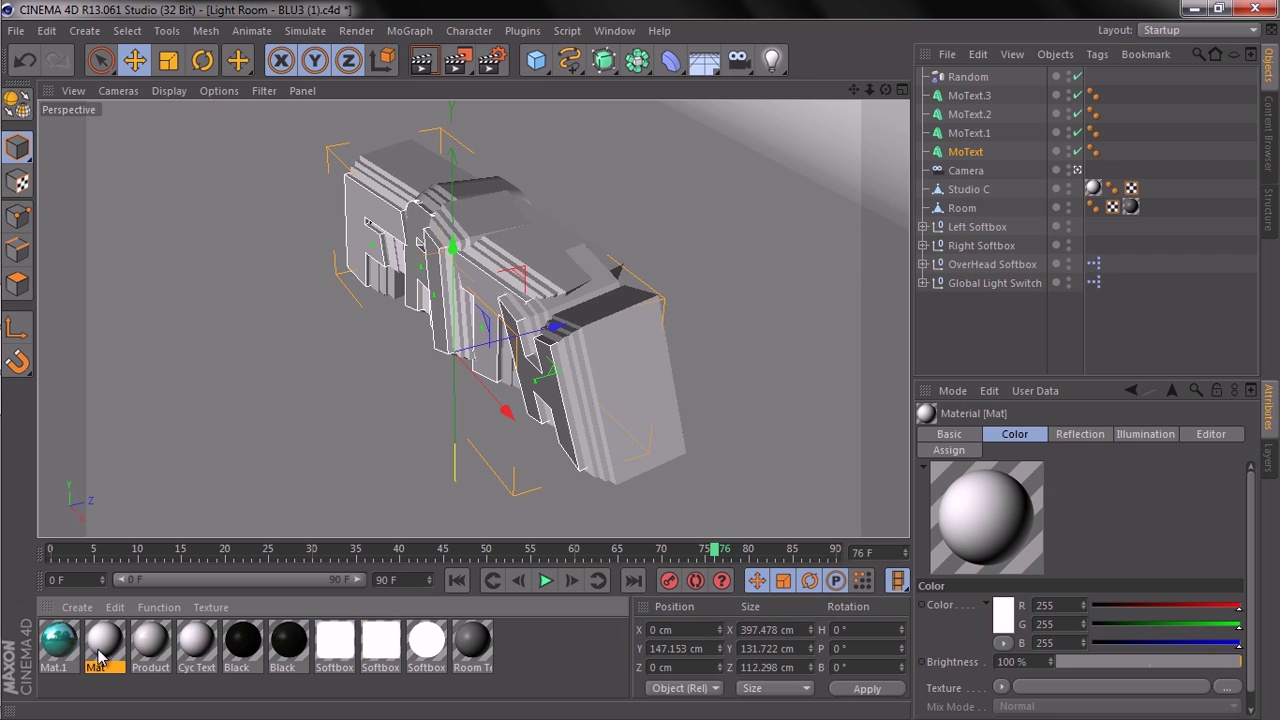
Assign Mat to MoText and MoText.2 and Mat.1 to MoText.1 and MoText.3, and render a preview in the viewport.
{"action": "left_click_drag", "start_coordinate": [100, 657], "coordinate": [970, 157]}
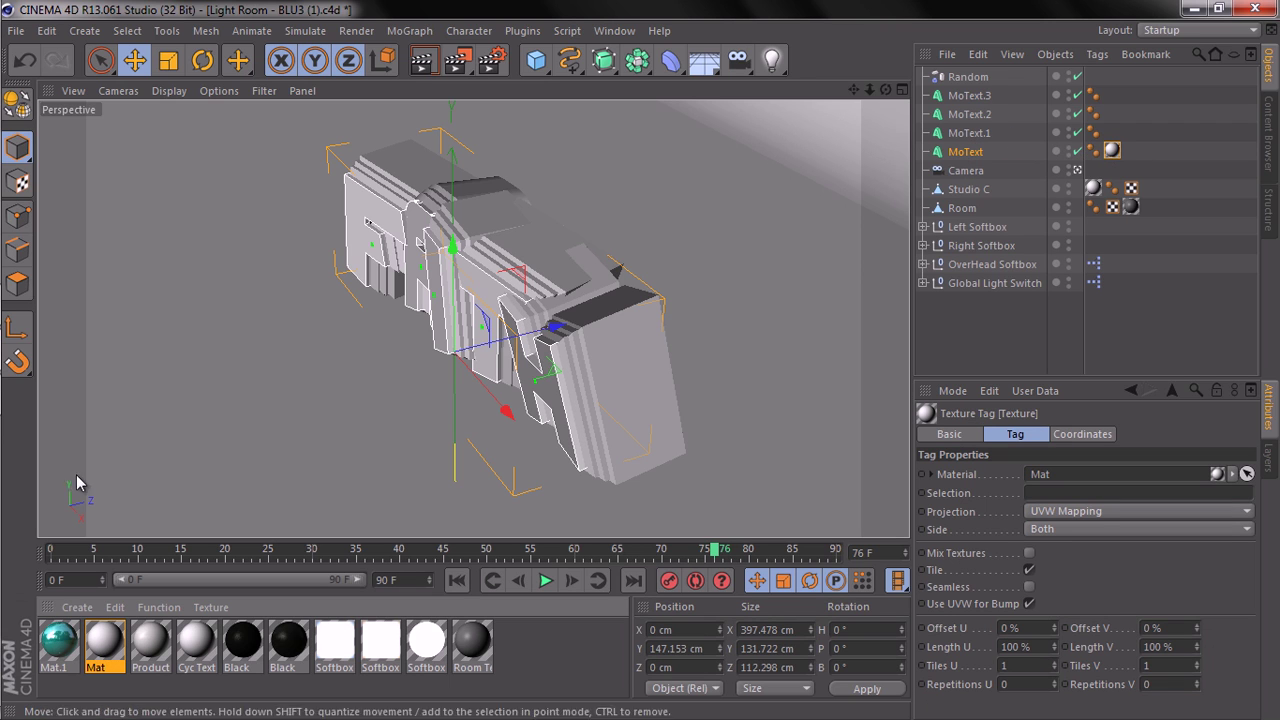
{"action": "left_click_drag", "start_coordinate": [97, 652], "coordinate": [966, 138]}
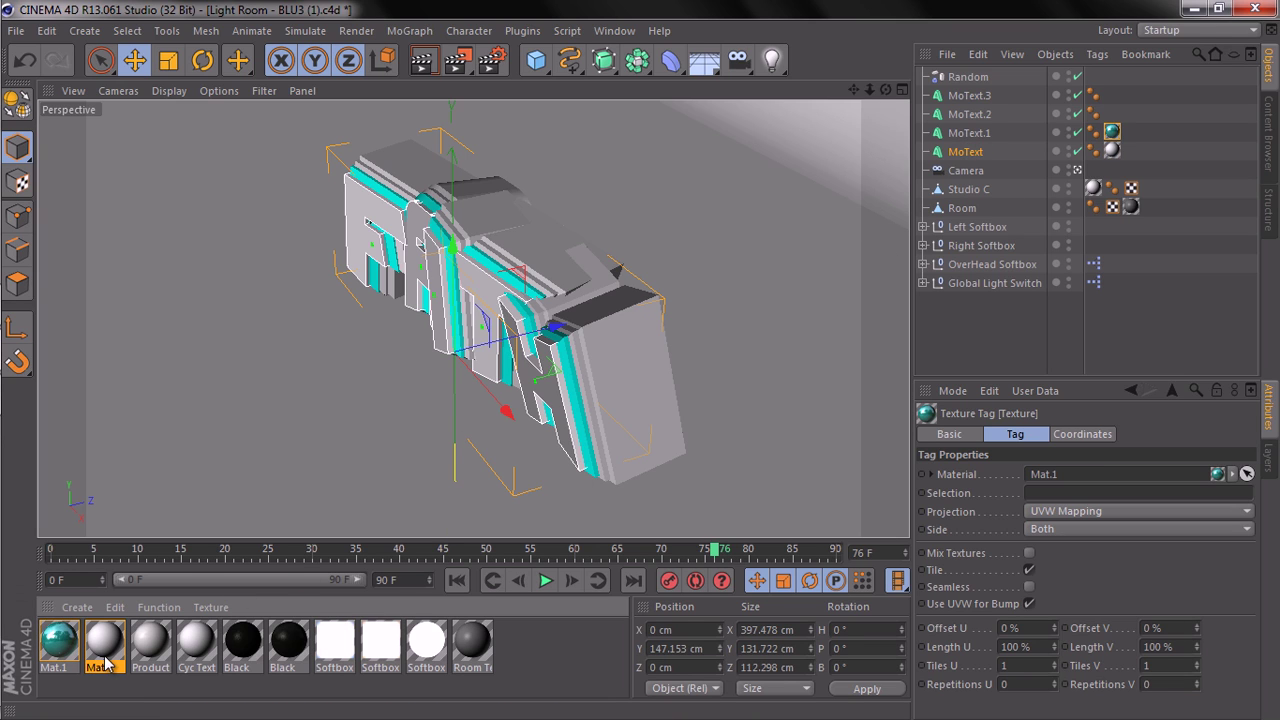
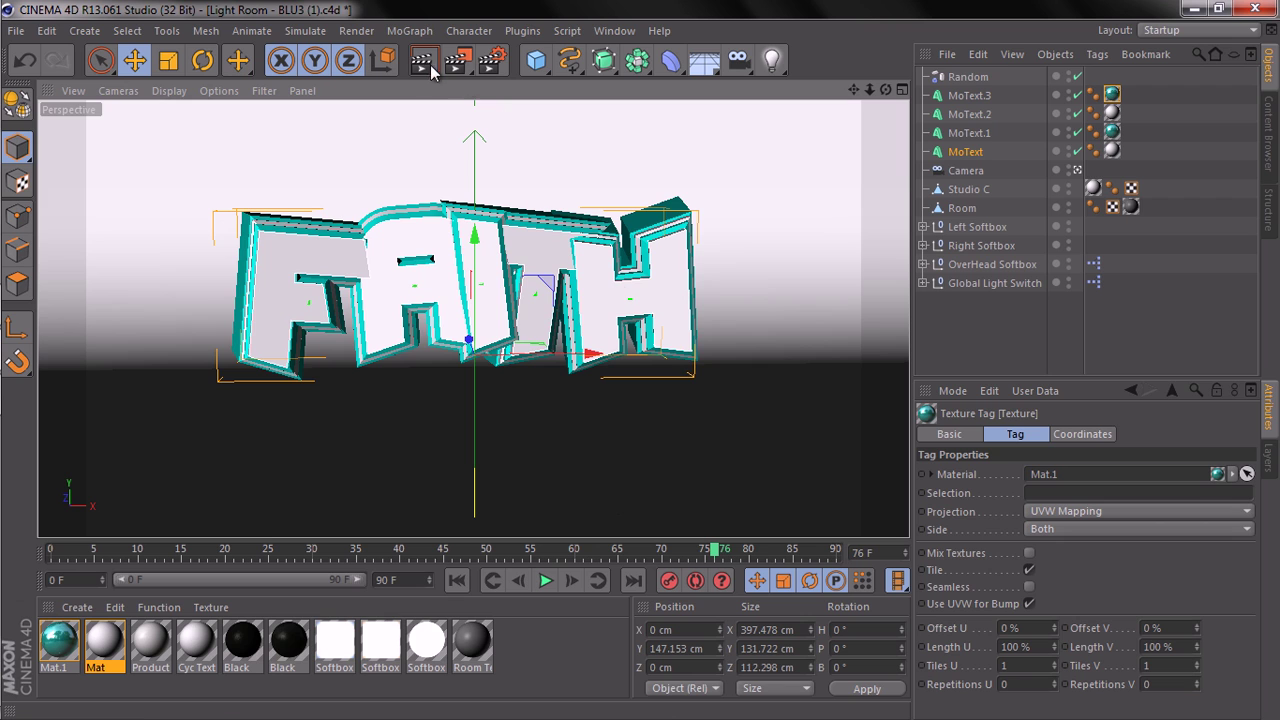
{"action": "left_click", "coordinate": [421, 62]}
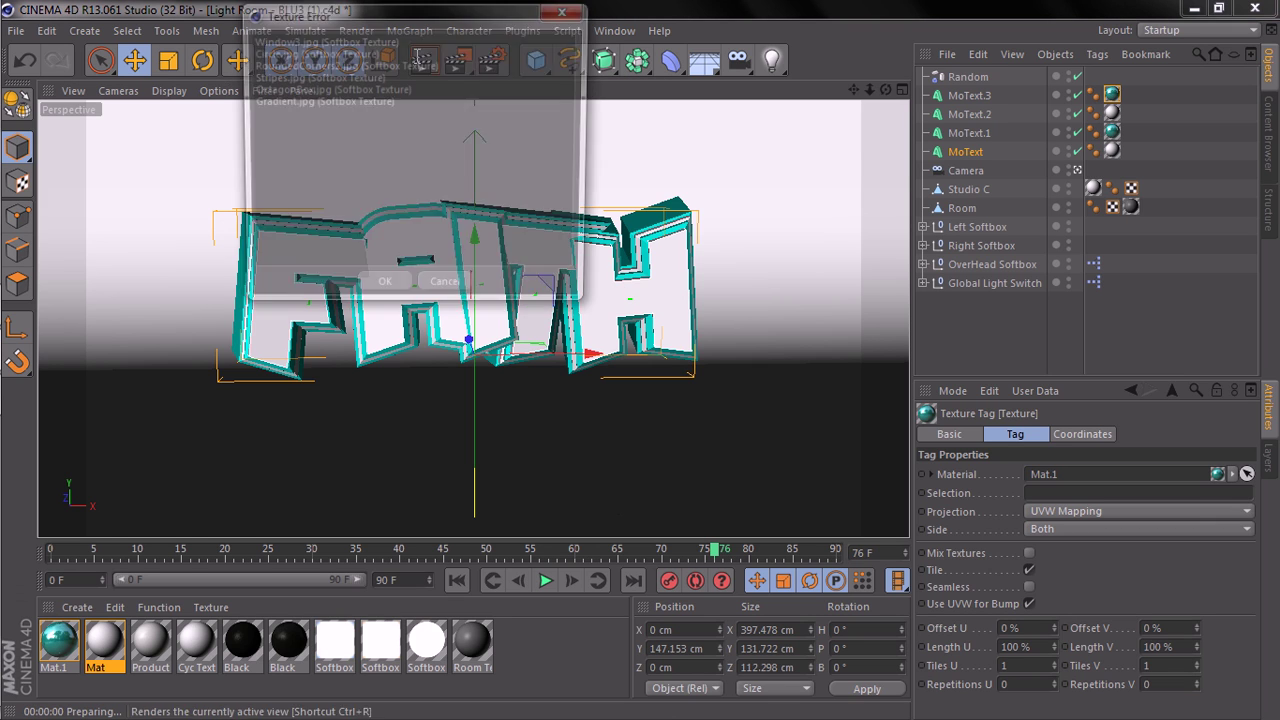
{"action": "left_click", "coordinate": [385, 290]}
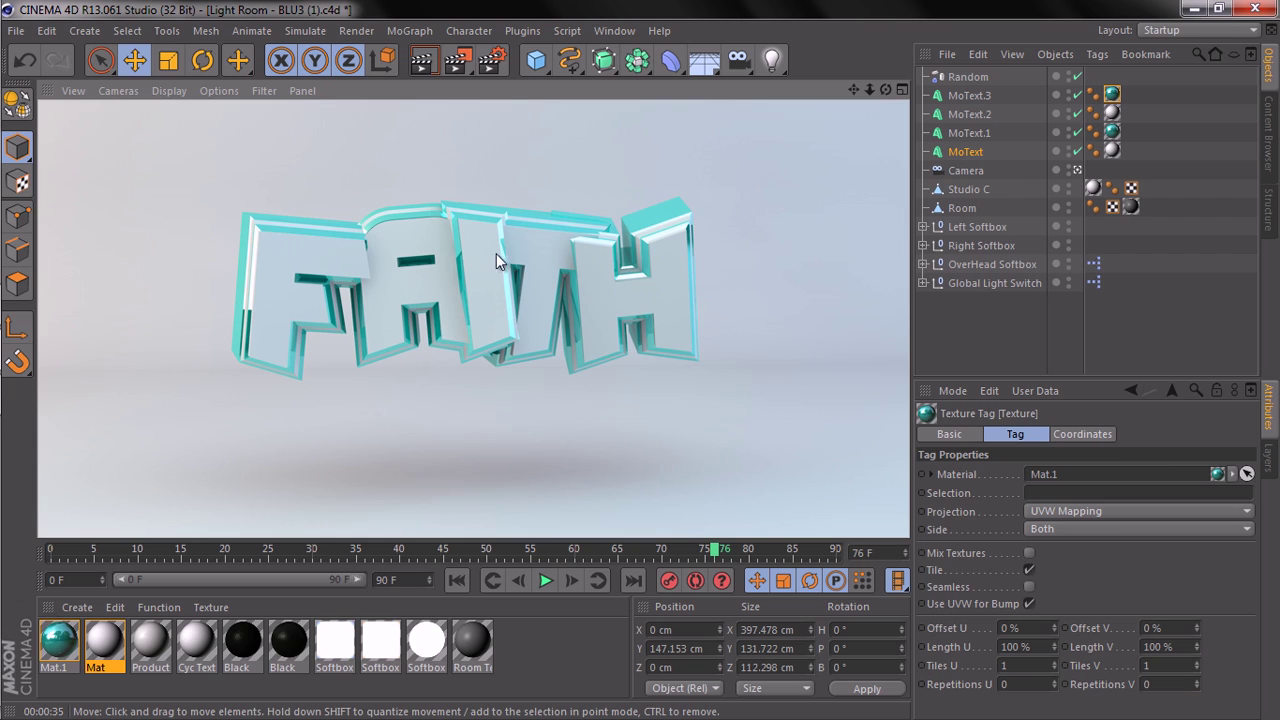
Group the four MoText layers under one null and rename it Text.
{"action": "left_click", "coordinate": [968, 96], "text": "shift"}
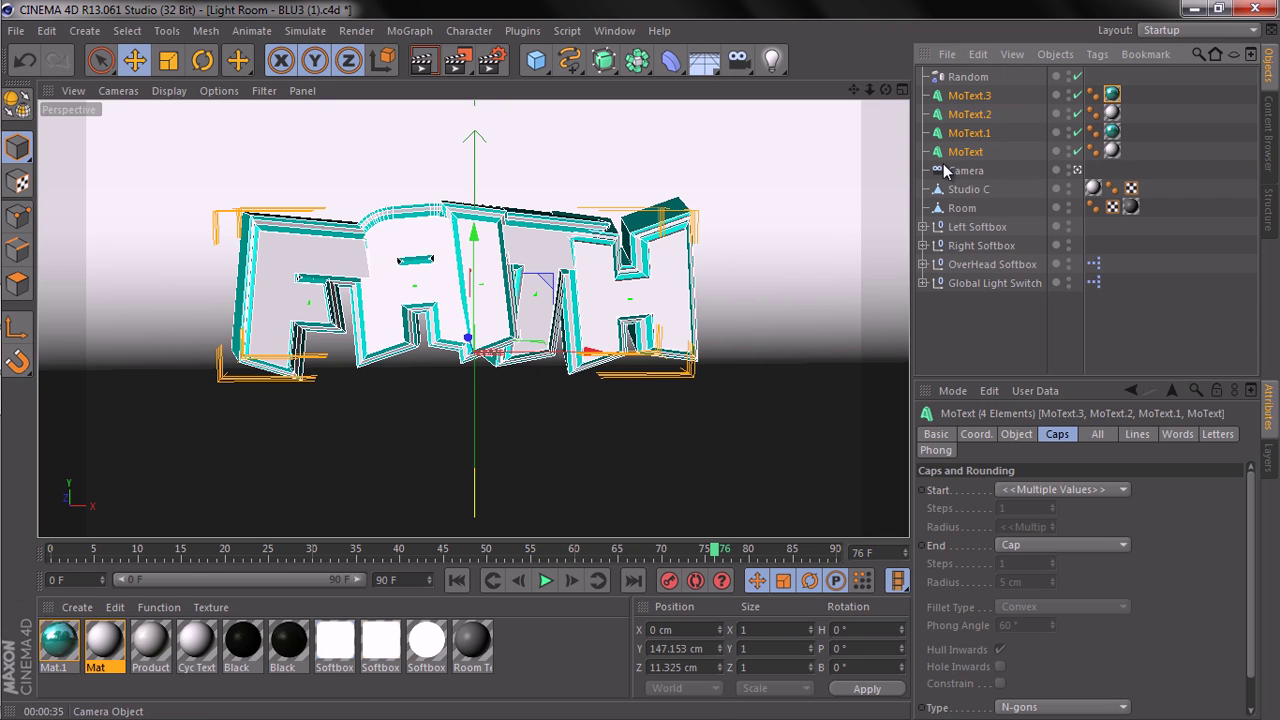
{"action": "right_click", "coordinate": [961, 130]}
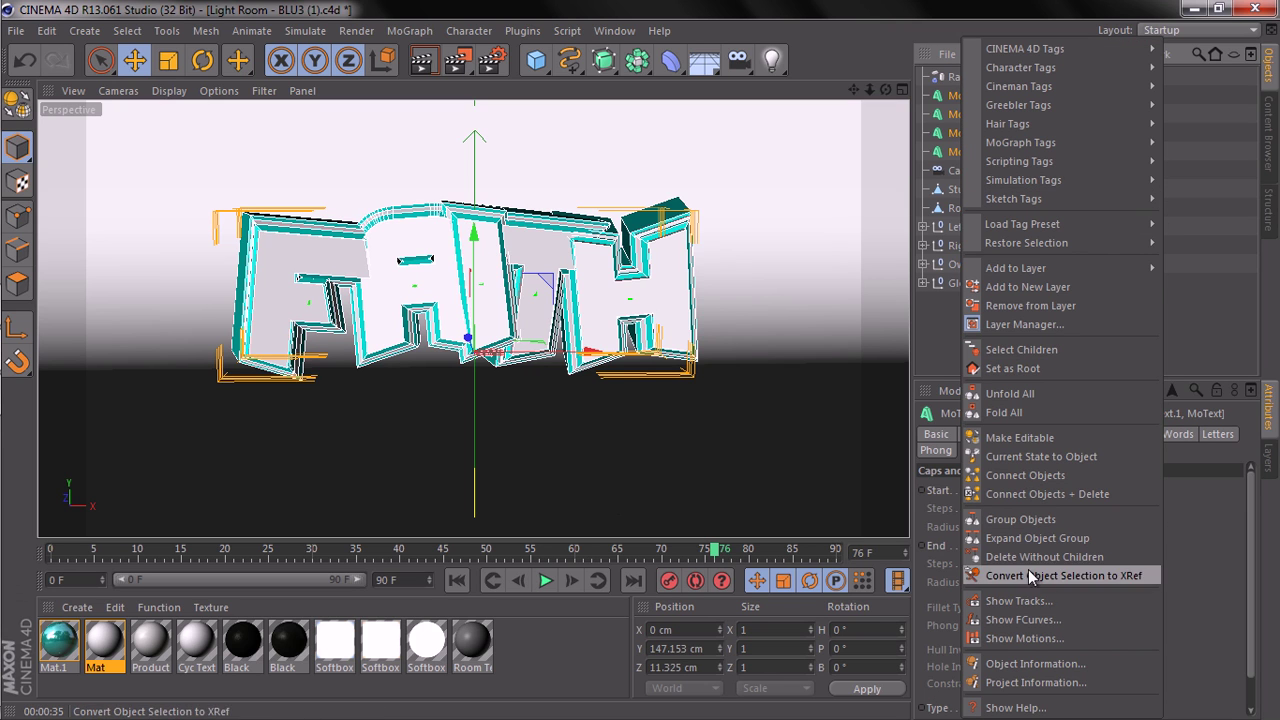
{"action": "left_click", "coordinate": [1027, 522]}
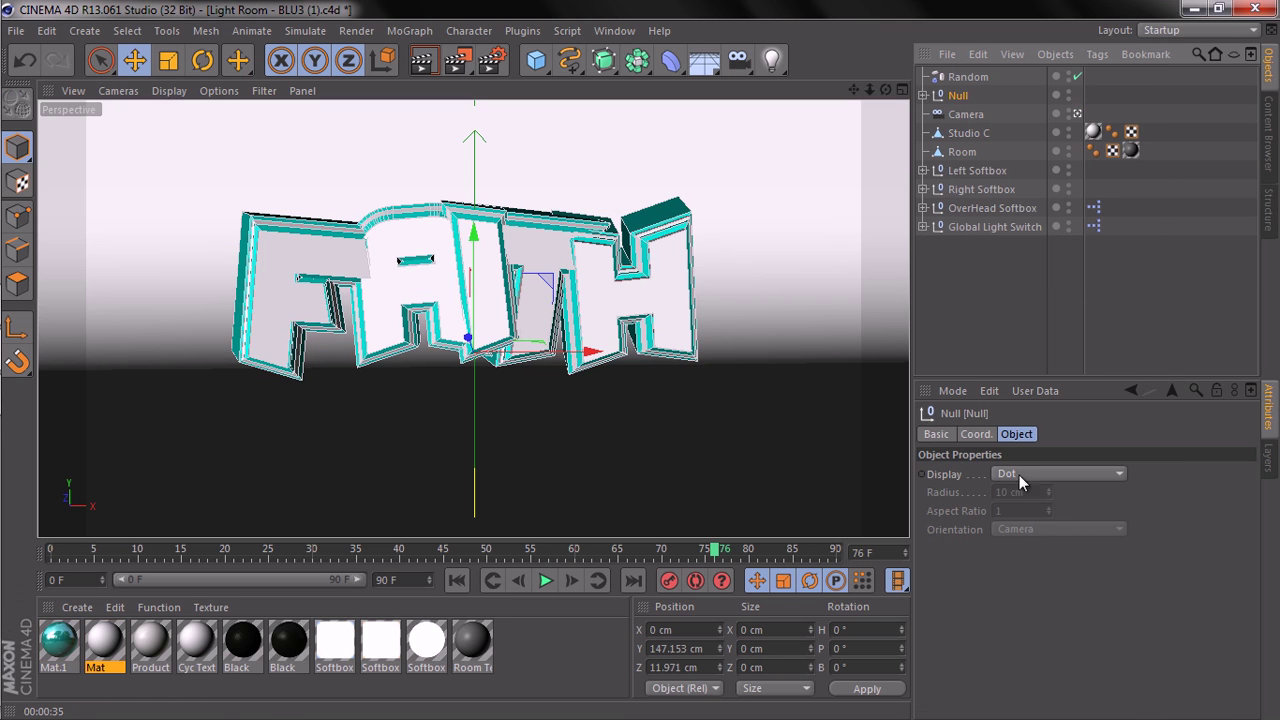
{"action": "double_click", "coordinate": [952, 95]}
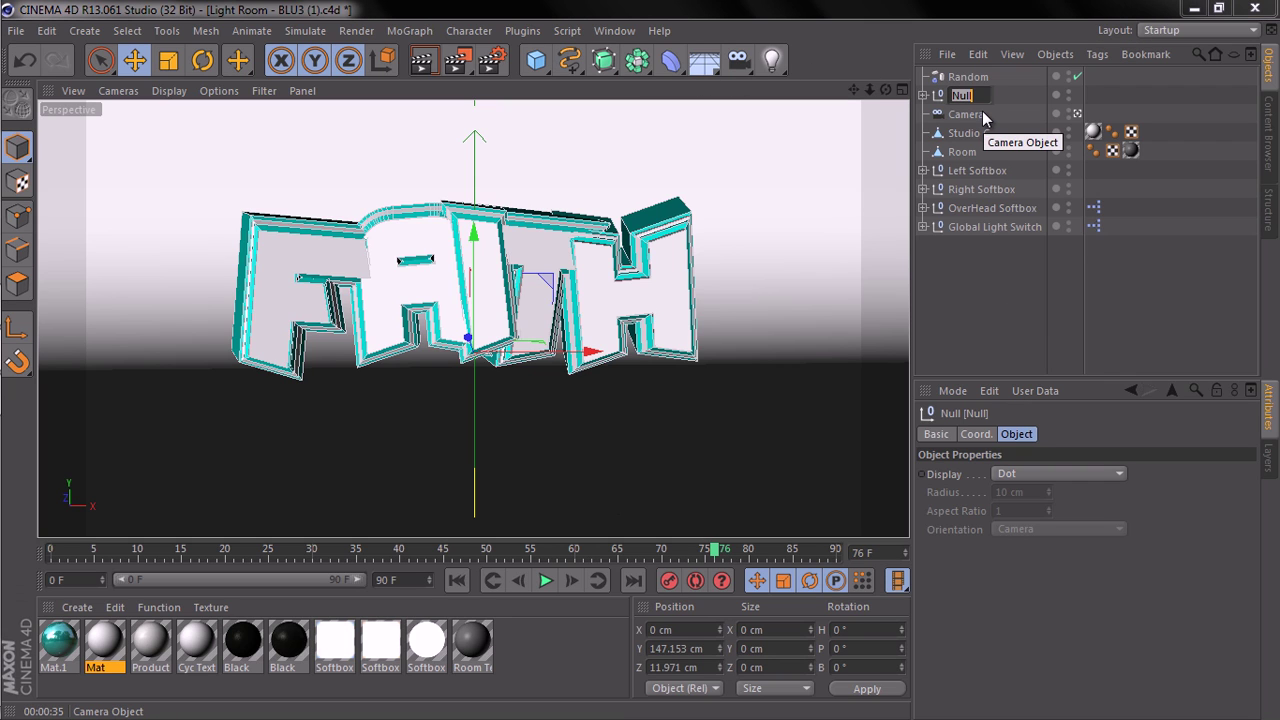
{"action": "type", "text": "Text"}
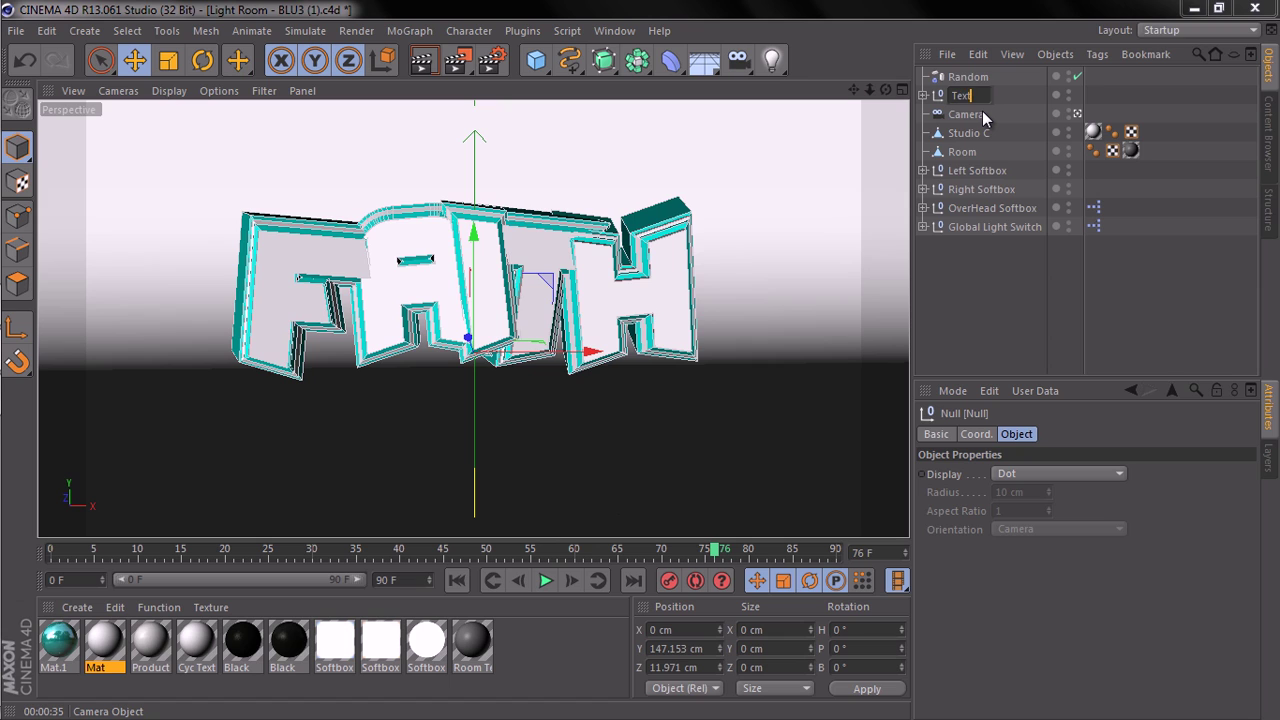
{"action": "key", "text": "Return"}
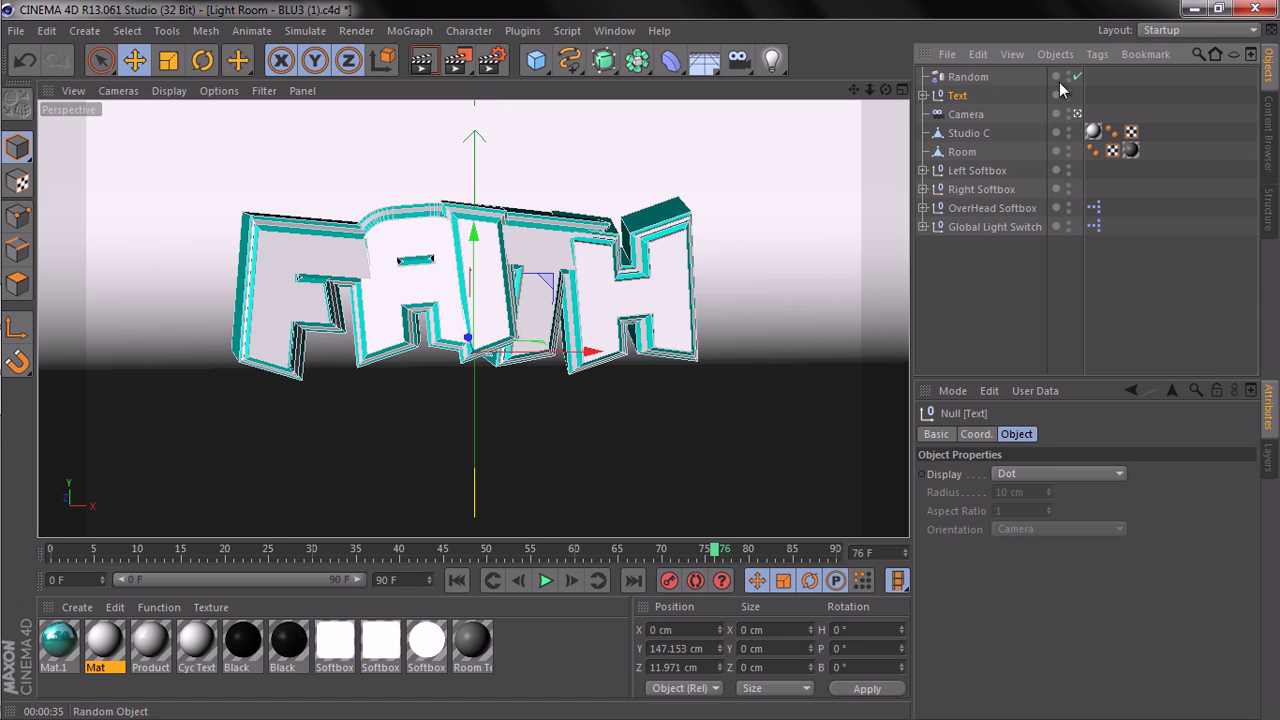
Add a MoGraph PolyFX object and place it inside the Text group above the MoText layers.
{"action": "left_click", "coordinate": [468, 30]}
{"action": "mouse_move", "coordinate": [403, 33]}
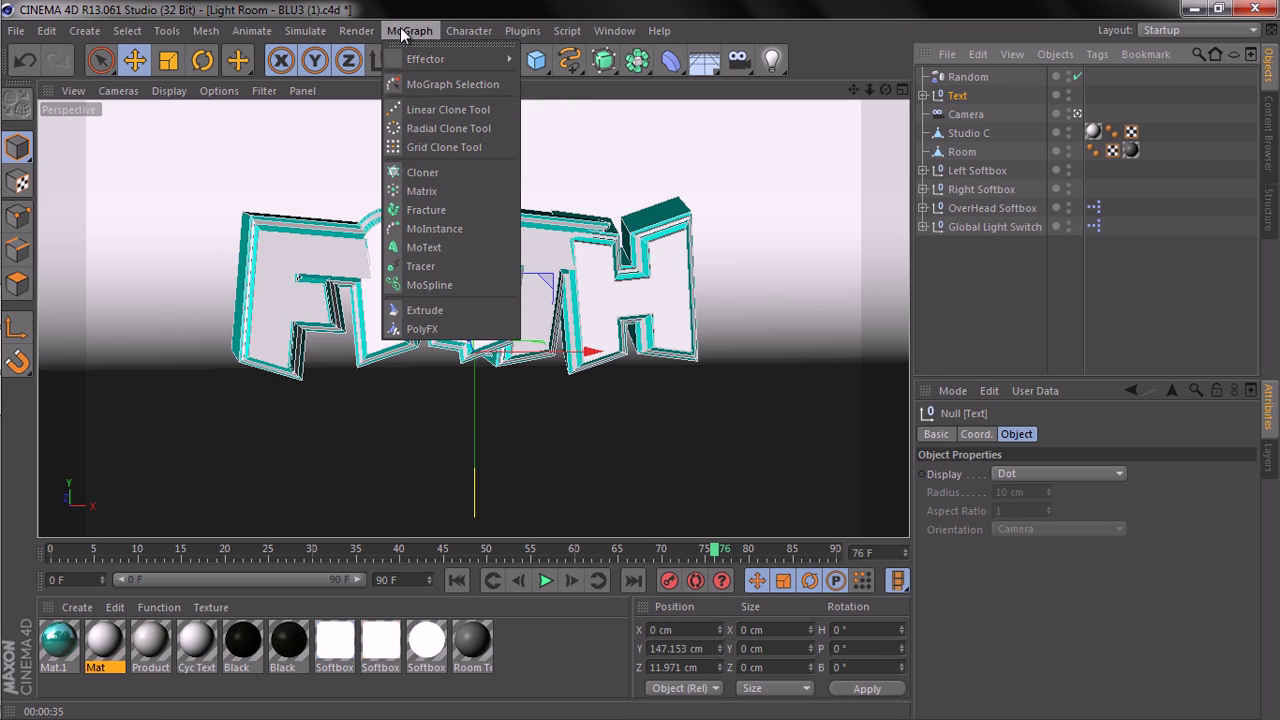
{"action": "left_click", "coordinate": [422, 329]}
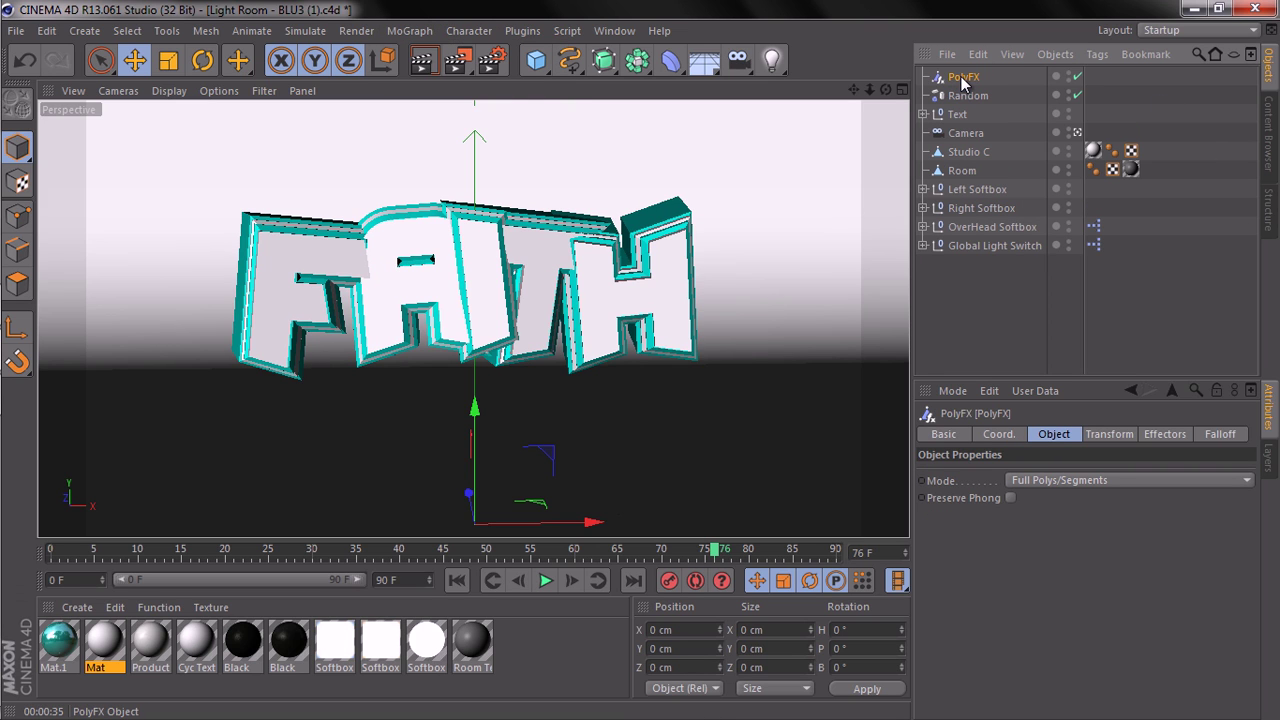
{"action": "left_click_drag", "start_coordinate": [960, 77], "coordinate": [958, 118]}
{"action": "left_click_drag", "start_coordinate": [958, 118], "coordinate": [958, 115]}
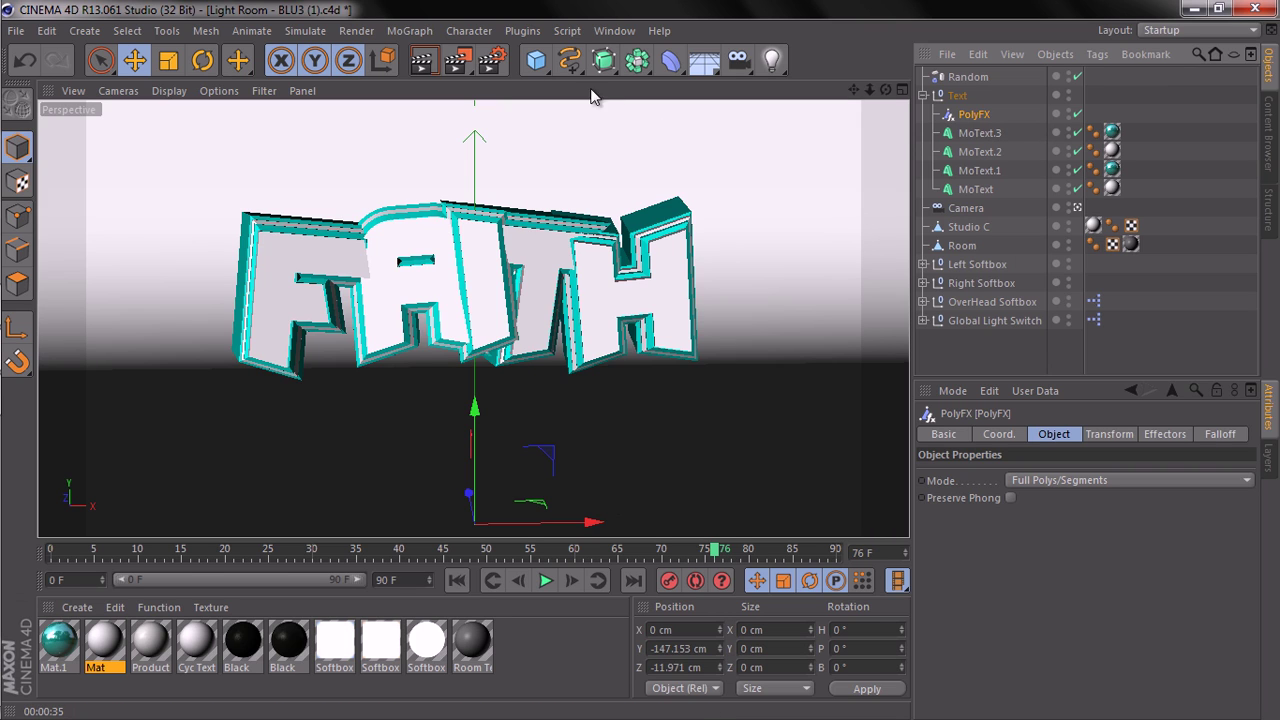
Add a second Random effector to break up the text polygons and set its strength to 5%.
{"action": "left_click", "coordinate": [410, 31]}
{"action": "left_click", "coordinate": [410, 31]}
{"action": "left_click", "coordinate": [410, 31]}
{"action": "mouse_move", "coordinate": [434, 64]}
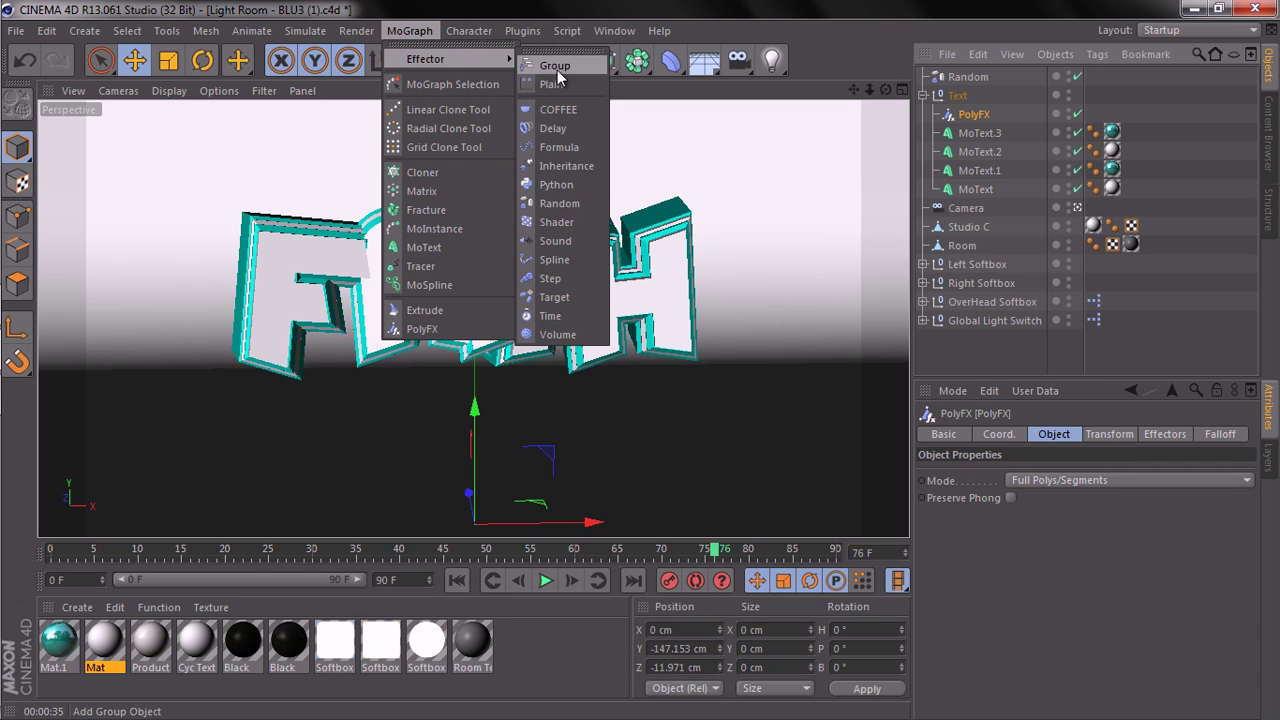
{"action": "left_click", "coordinate": [572, 203]}
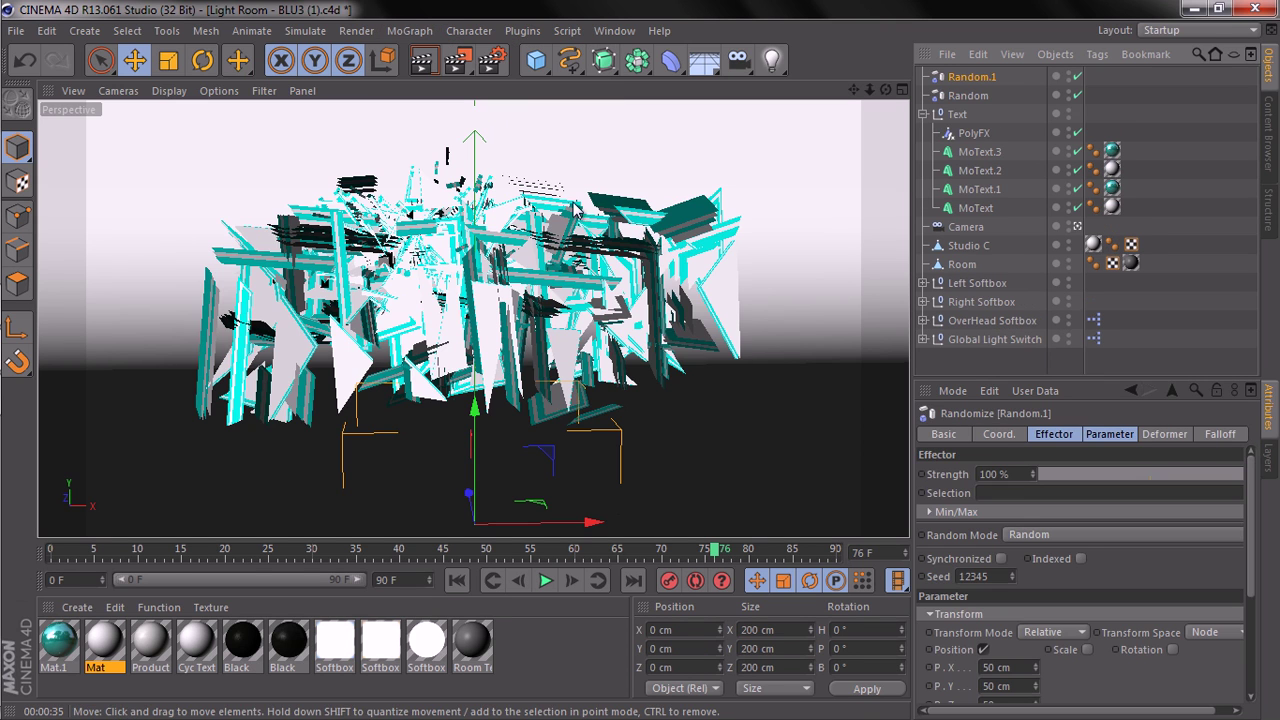
{"action": "double_click", "coordinate": [997, 473]}
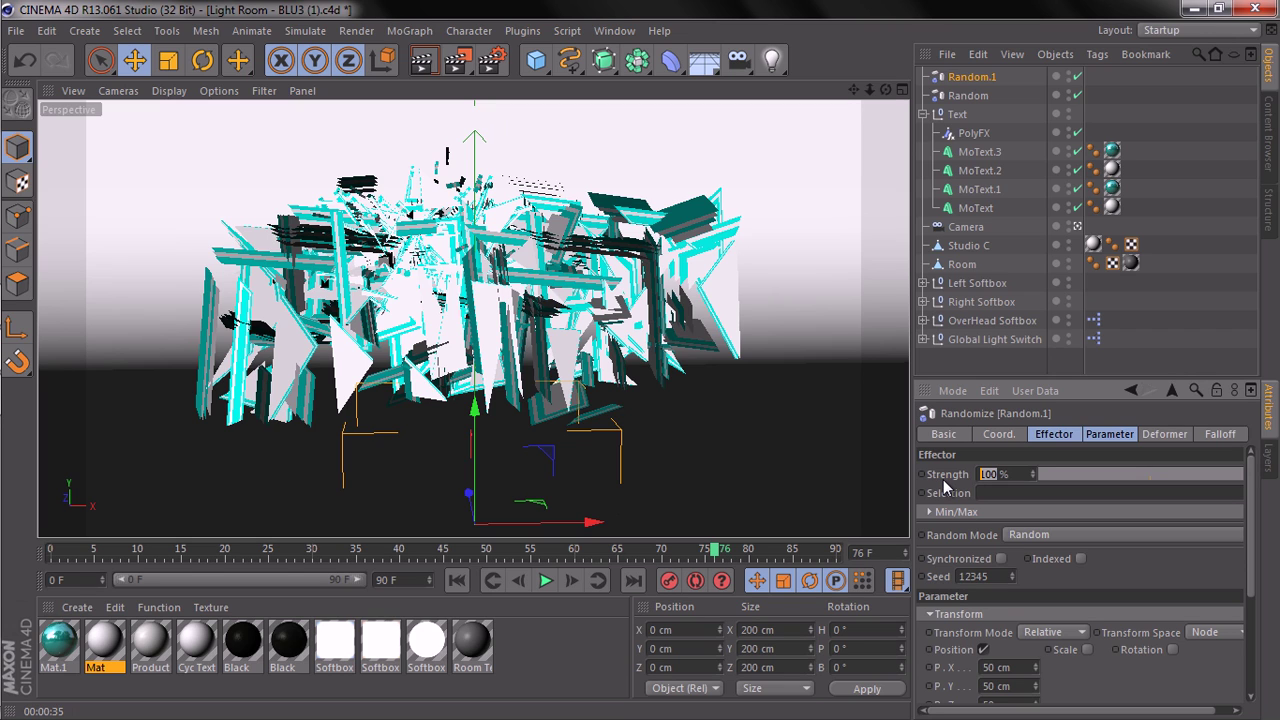
{"action": "type", "text": "5"}
{"action": "key", "text": "Return"}
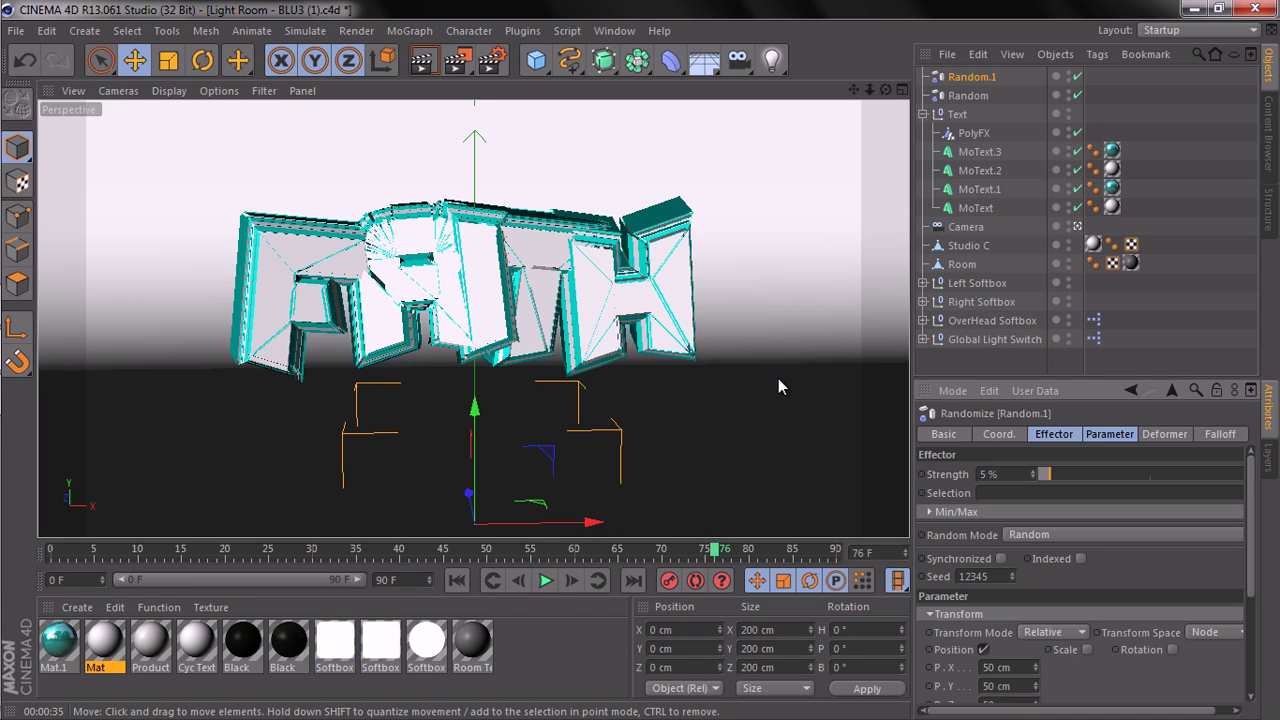
Render the viewport to preview the text with its displaced polygons.
{"action": "left_click", "coordinate": [418, 63]}
{"action": "left_click", "coordinate": [393, 296]}
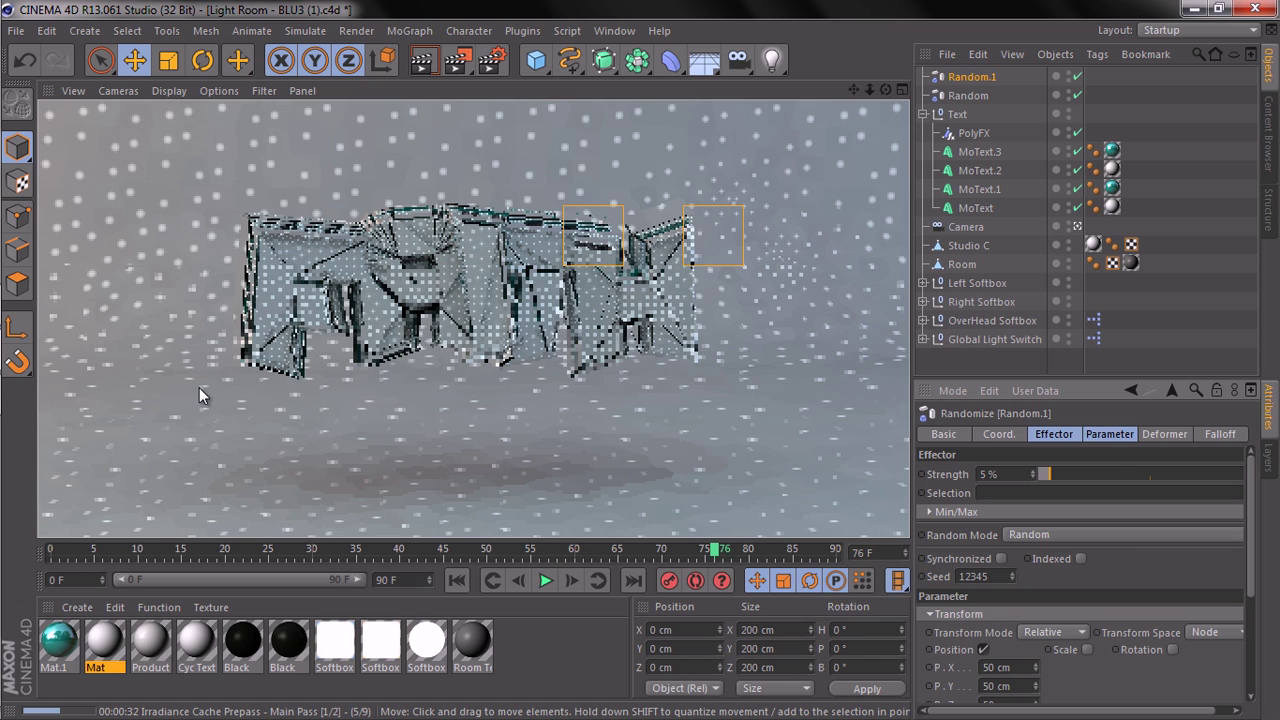
{"action": "mouse_move", "coordinate": [17, 648]}
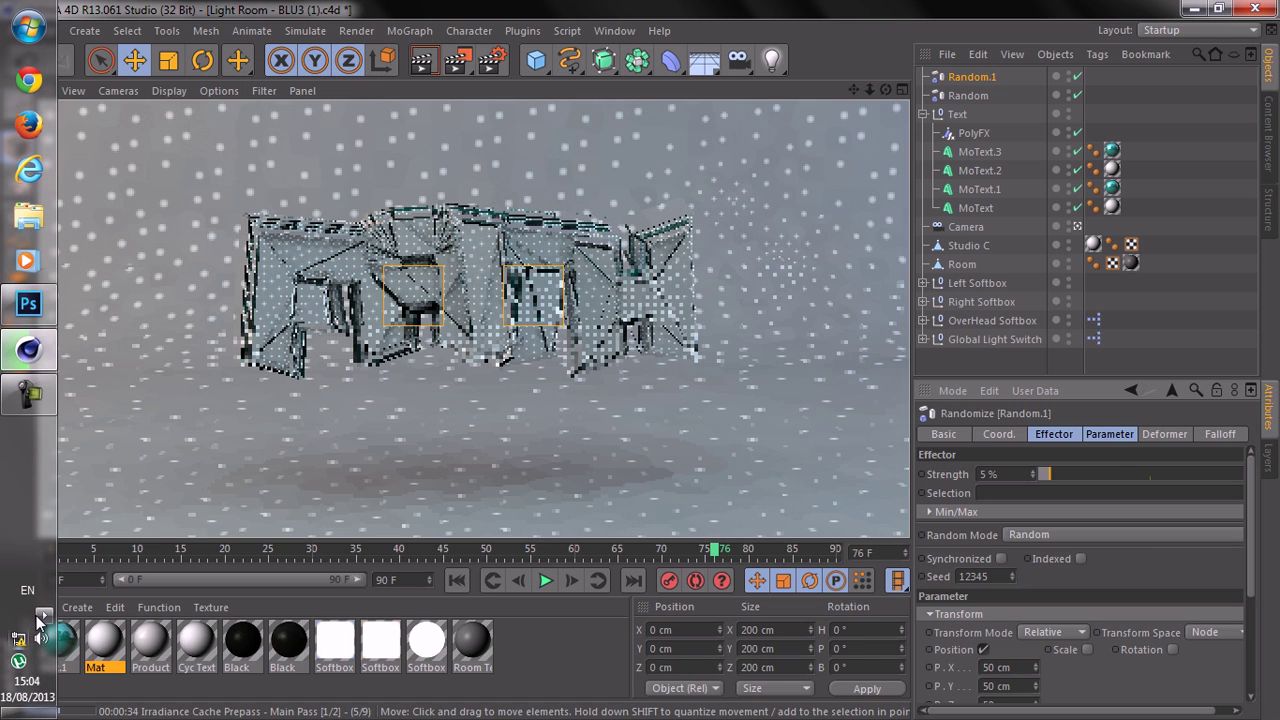
{"action": "left_click", "coordinate": [44, 615]}
{"action": "left_click", "coordinate": [125, 597]}
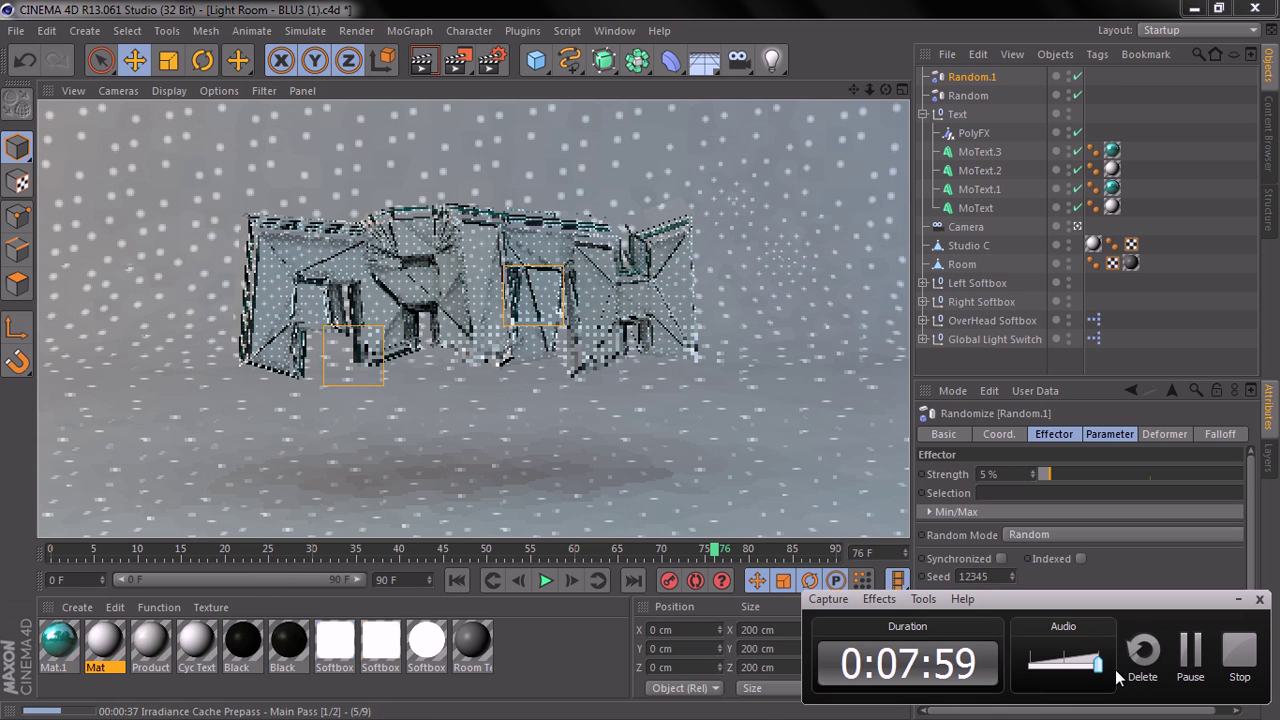
{"action": "left_click", "coordinate": [1190, 652]}
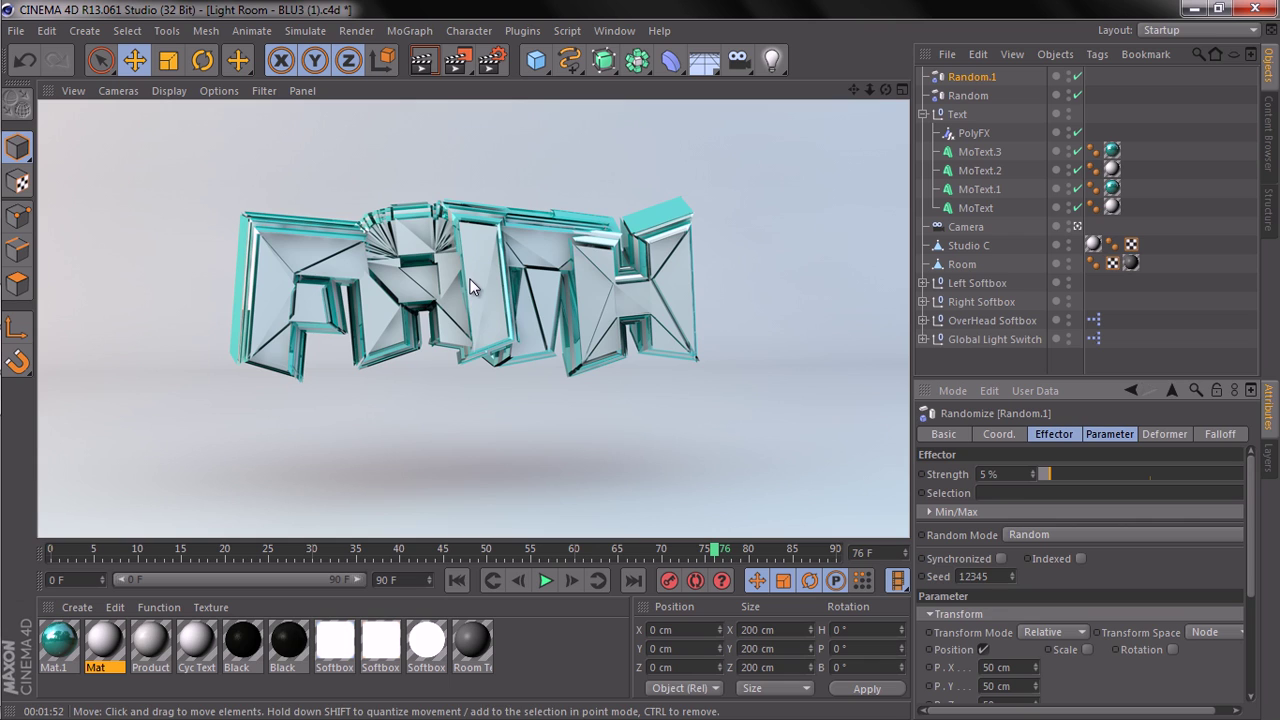
Try to render the project to the Picture Viewer and minimise the viewer.
{"action": "left_click", "coordinate": [460, 63]}
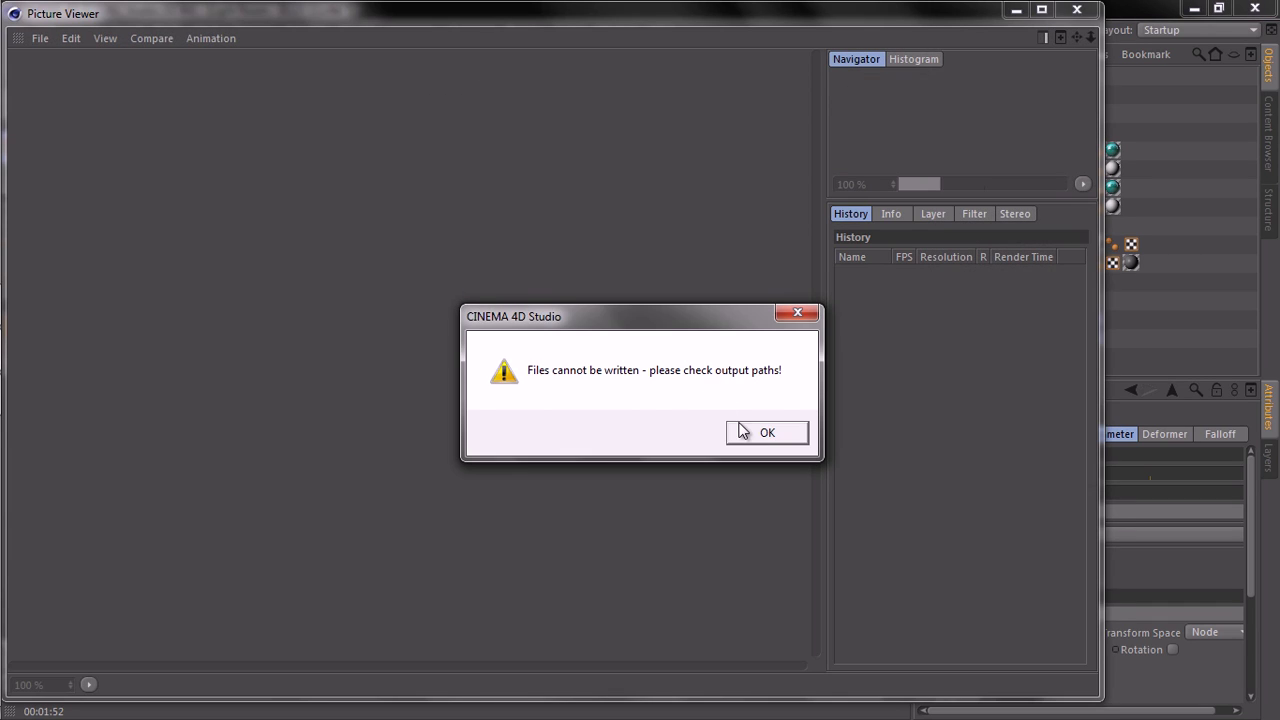
{"action": "left_click", "coordinate": [756, 436]}
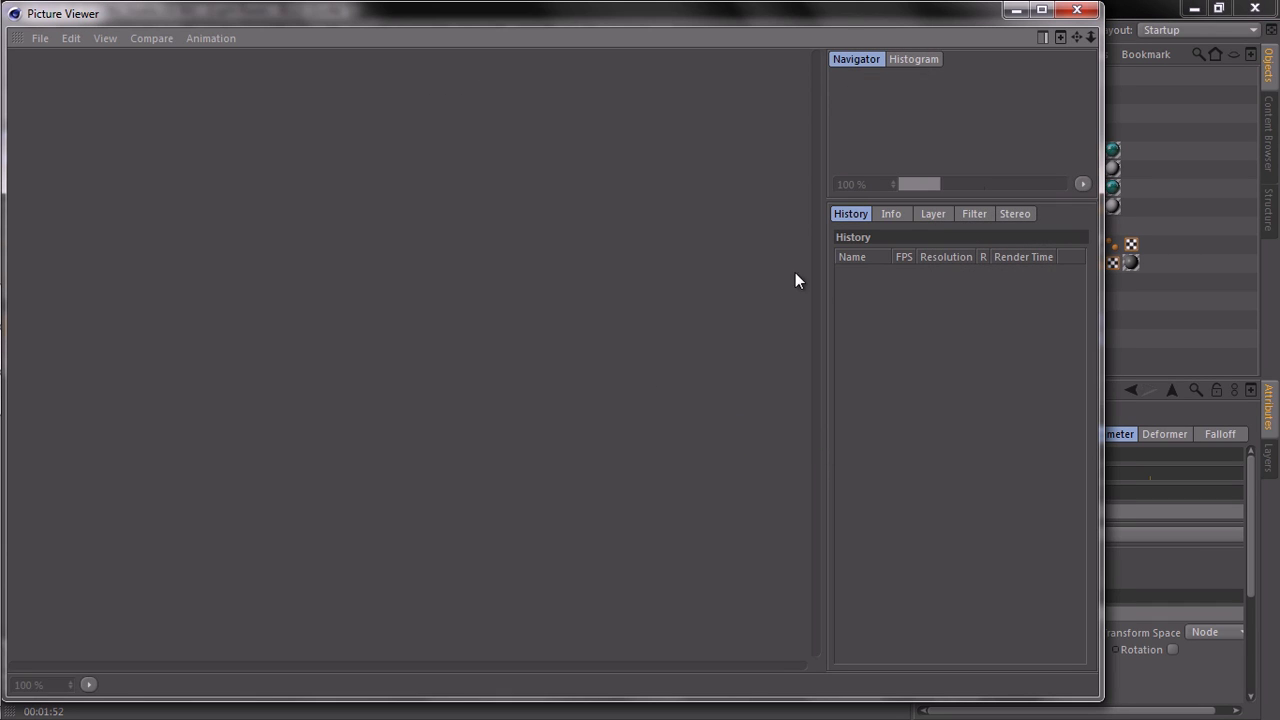
{"action": "left_click", "coordinate": [1016, 10]}
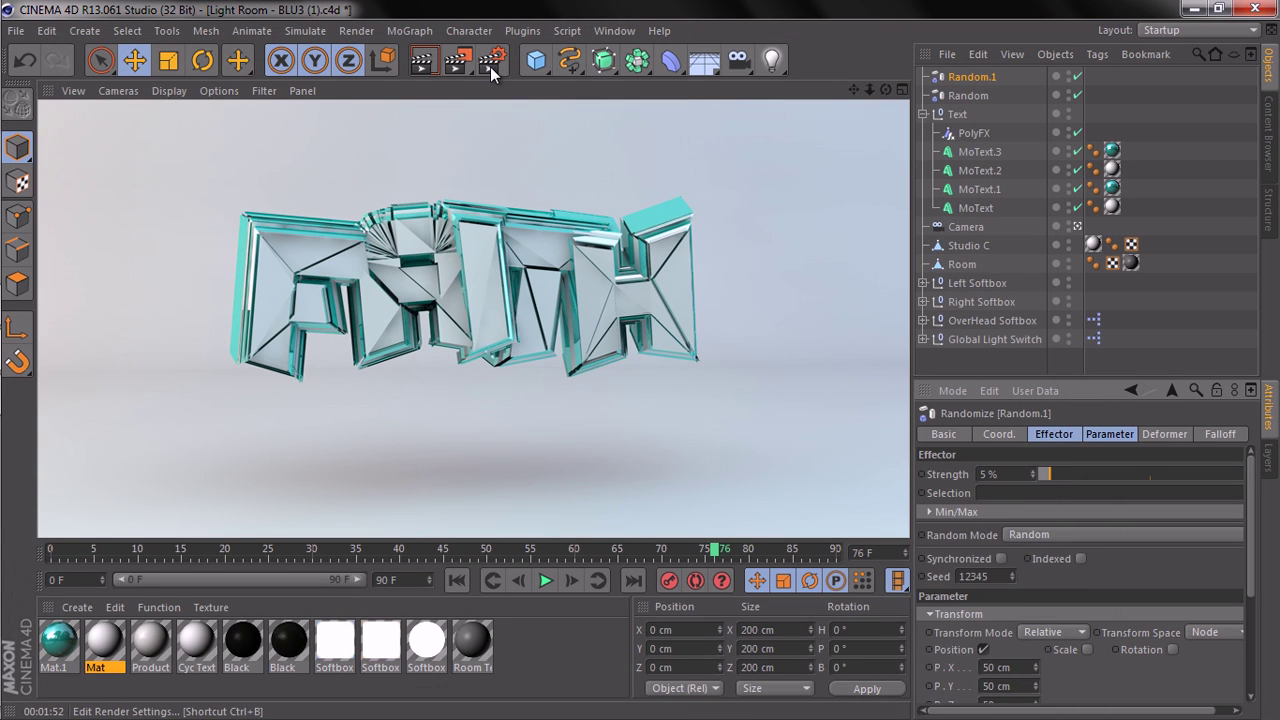
Check the Global Illumination irradiance cache and cache file options in the render settings.
{"action": "left_click", "coordinate": [491, 64]}
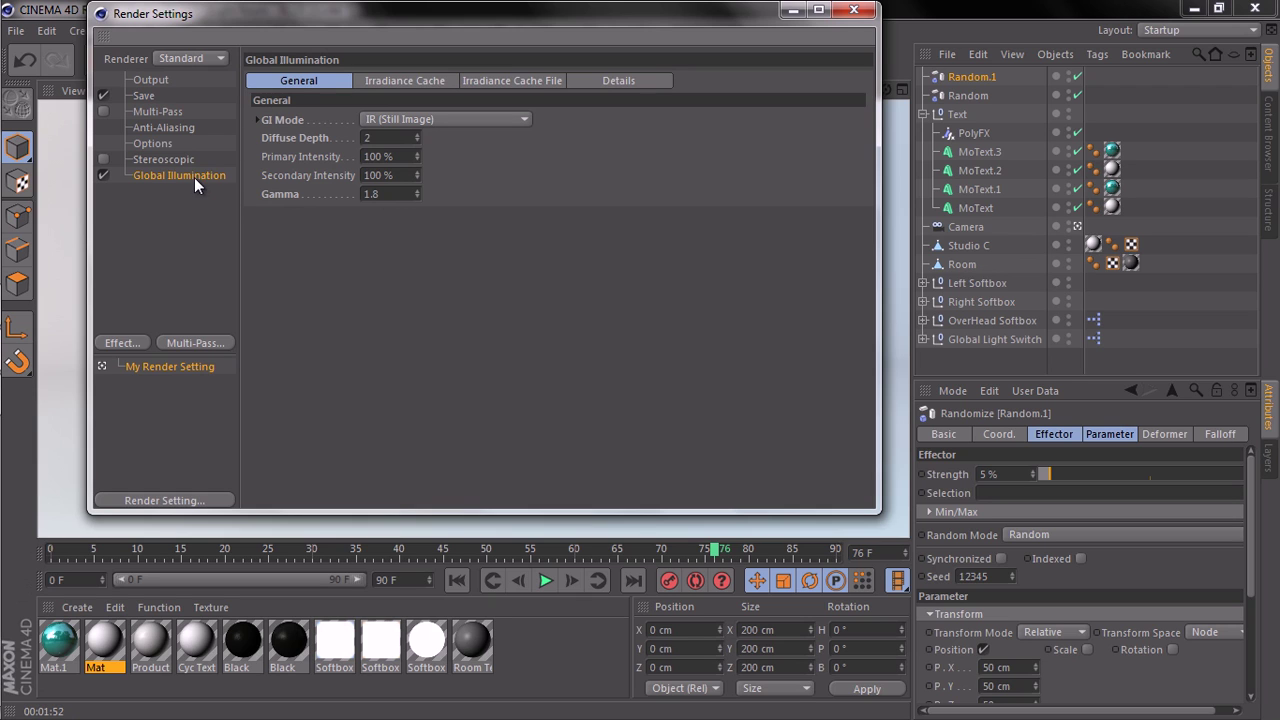
{"action": "left_click", "coordinate": [429, 80]}
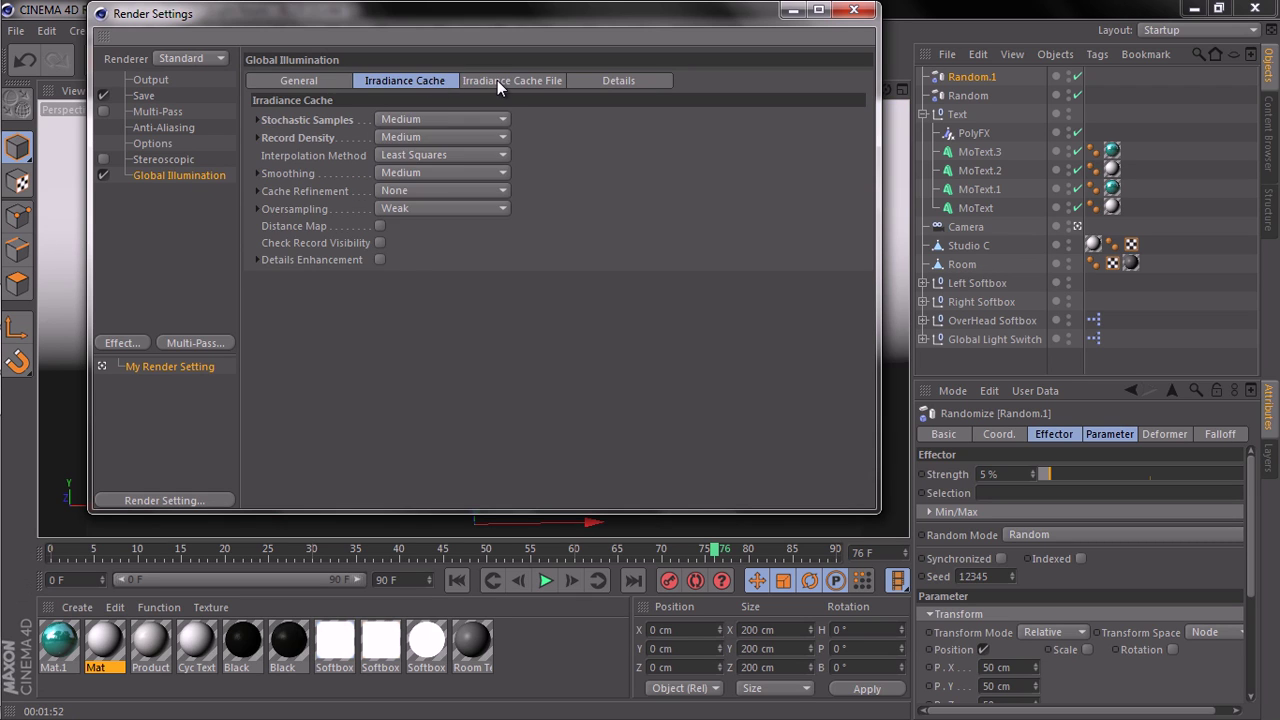
{"action": "left_click", "coordinate": [500, 80]}
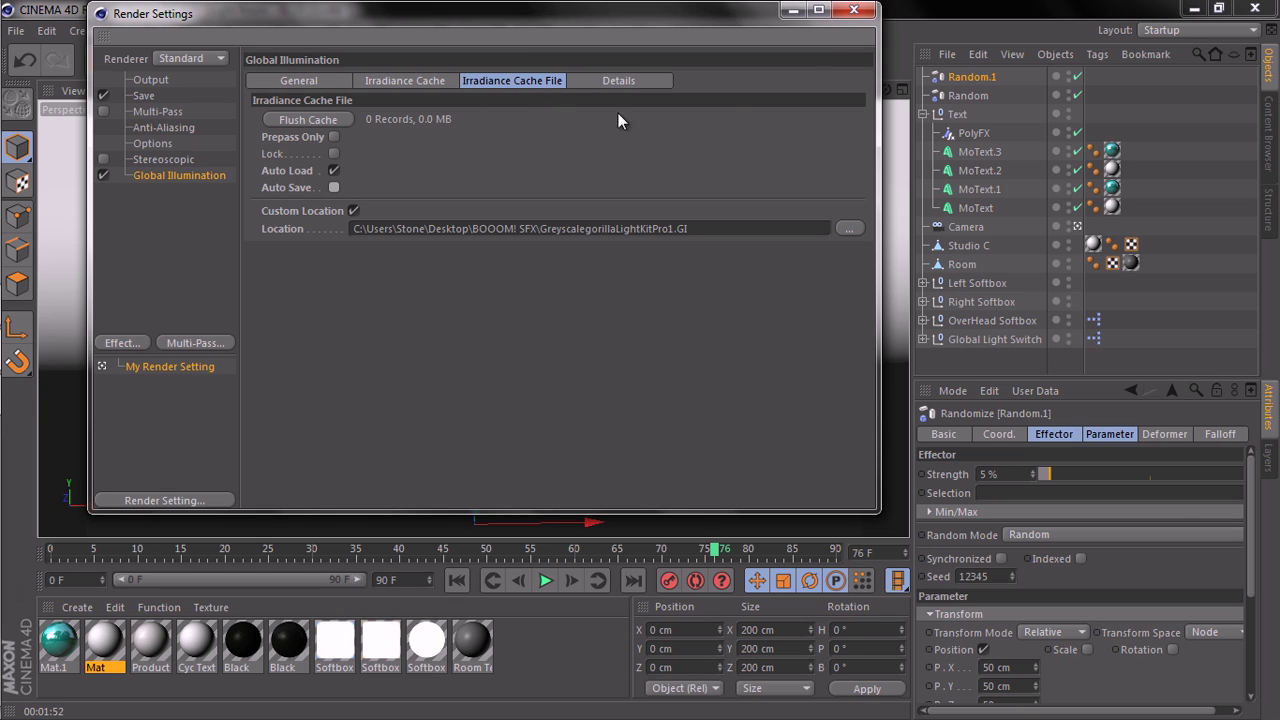
{"action": "left_click", "coordinate": [853, 10]}
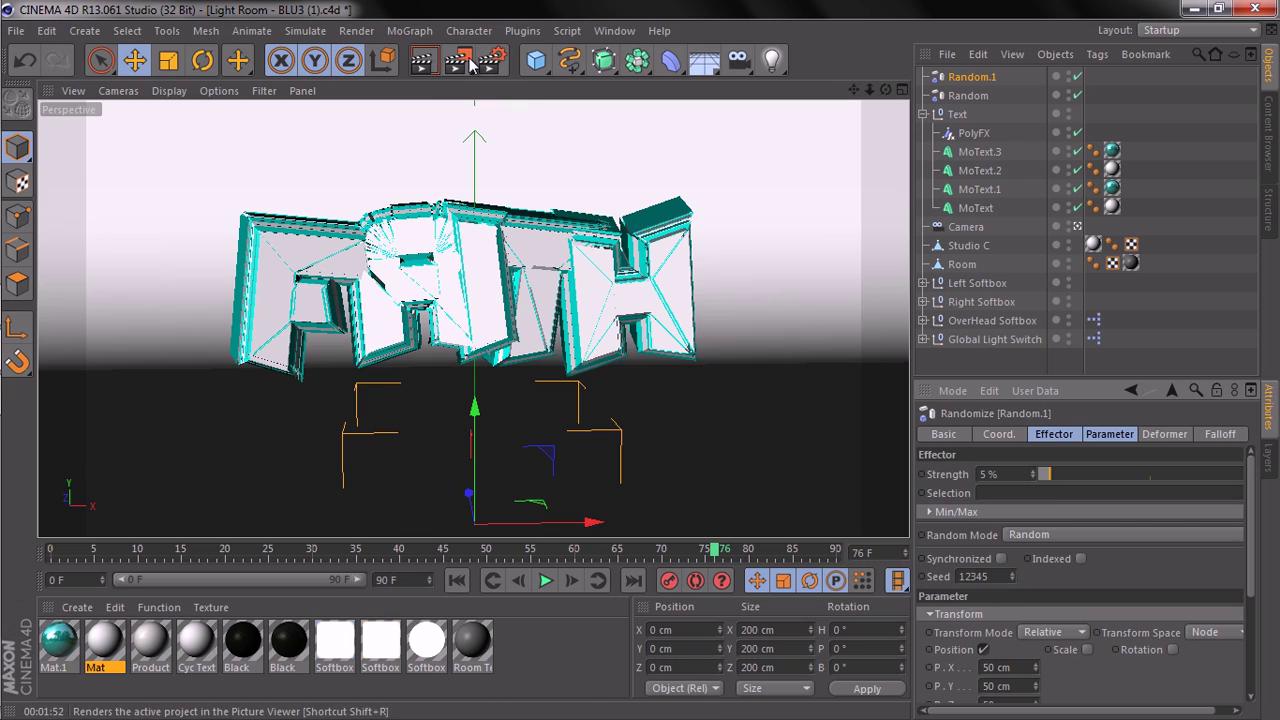
Try the Picture Viewer render again and close the viewer.
{"action": "left_click", "coordinate": [466, 68]}
{"action": "left_click", "coordinate": [767, 433]}
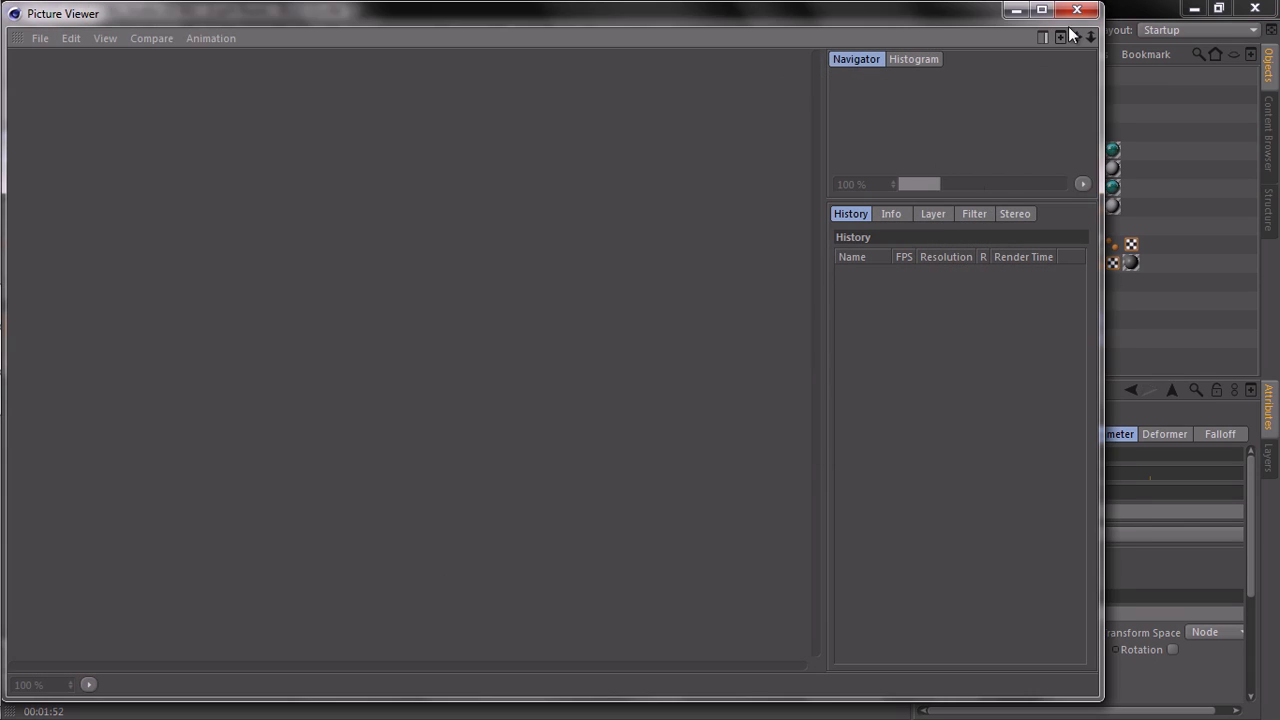
{"action": "left_click", "coordinate": [1077, 10]}
Set the render's save file to Desktop in the Bureau folder and start rendering to the Picture Viewer.
{"action": "left_click", "coordinate": [494, 61]}
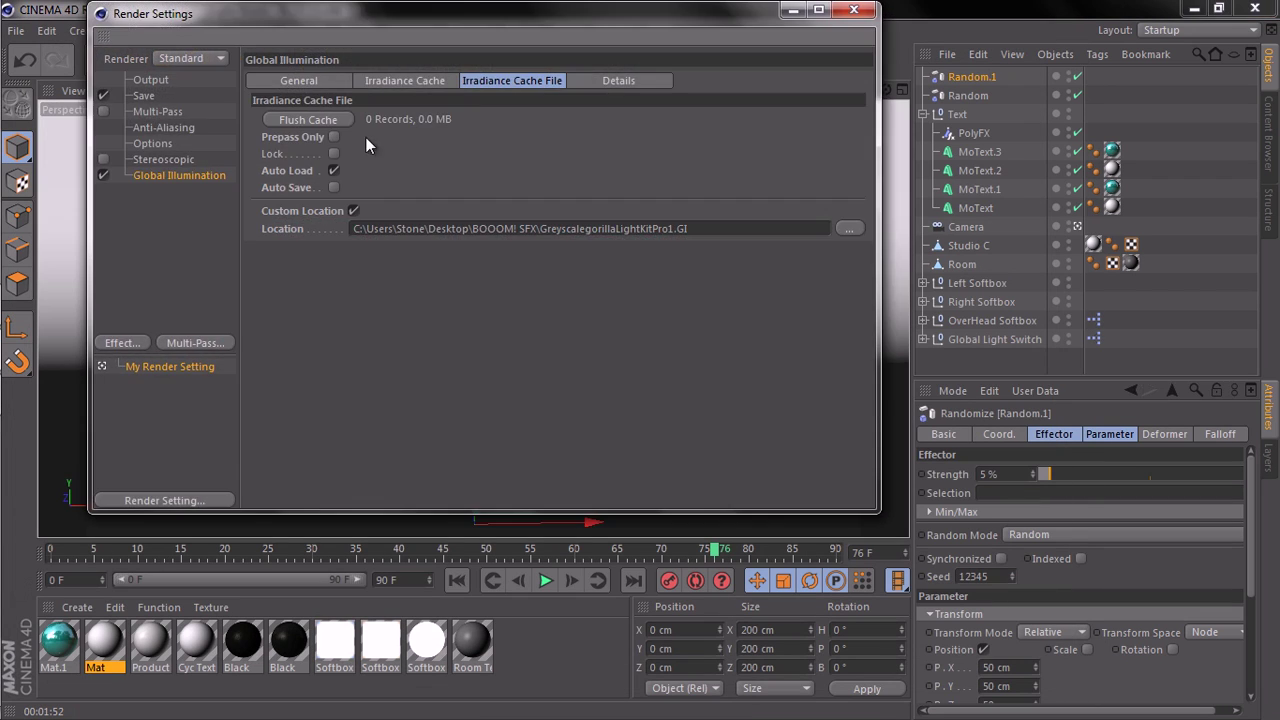
{"action": "left_click", "coordinate": [143, 95]}
{"action": "left_click", "coordinate": [855, 113]}
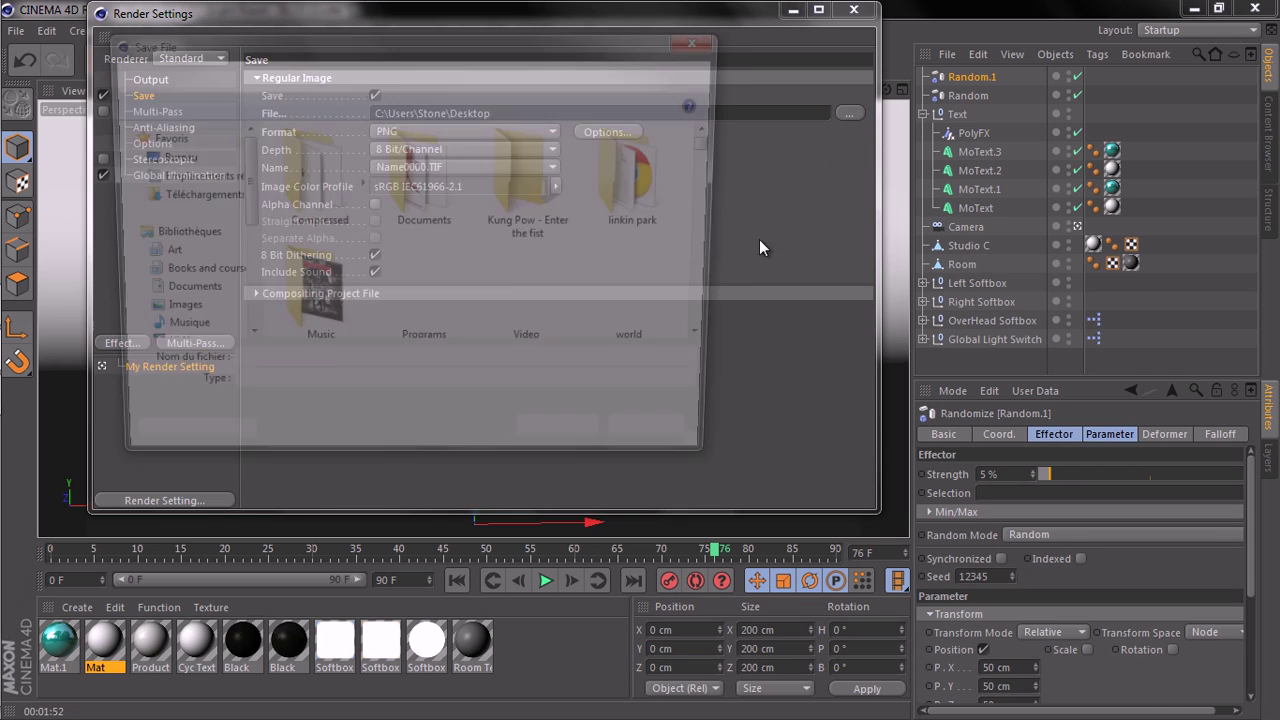
{"action": "left_click", "coordinate": [155, 160]}
{"action": "double_click", "coordinate": [362, 372]}
{"action": "left_click", "coordinate": [566, 447]}
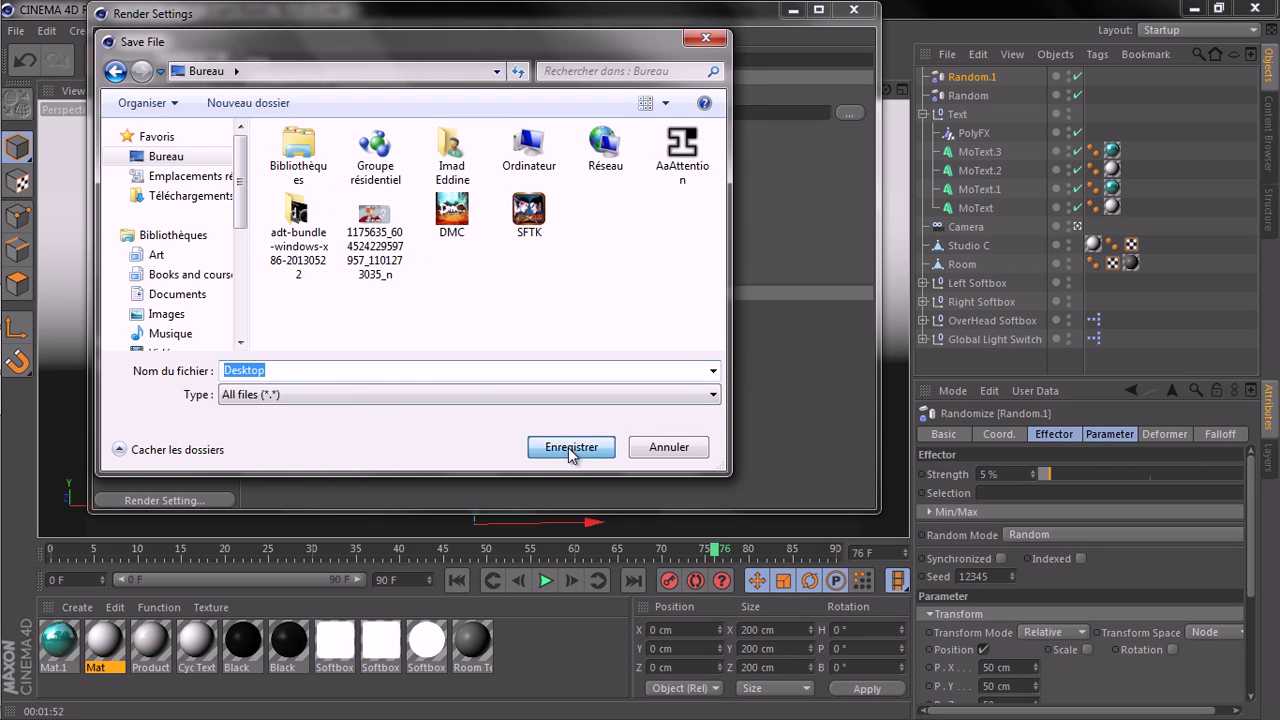
{"action": "left_click", "coordinate": [853, 10]}
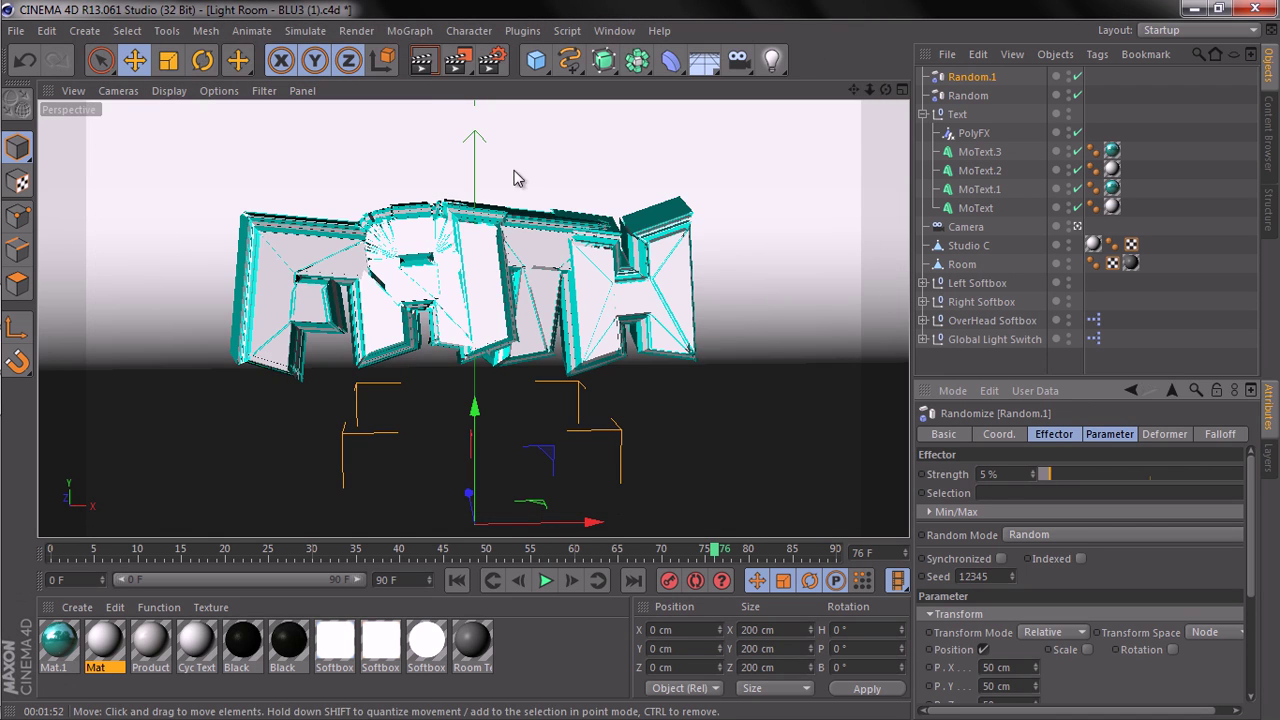
{"action": "left_click", "coordinate": [458, 63]}
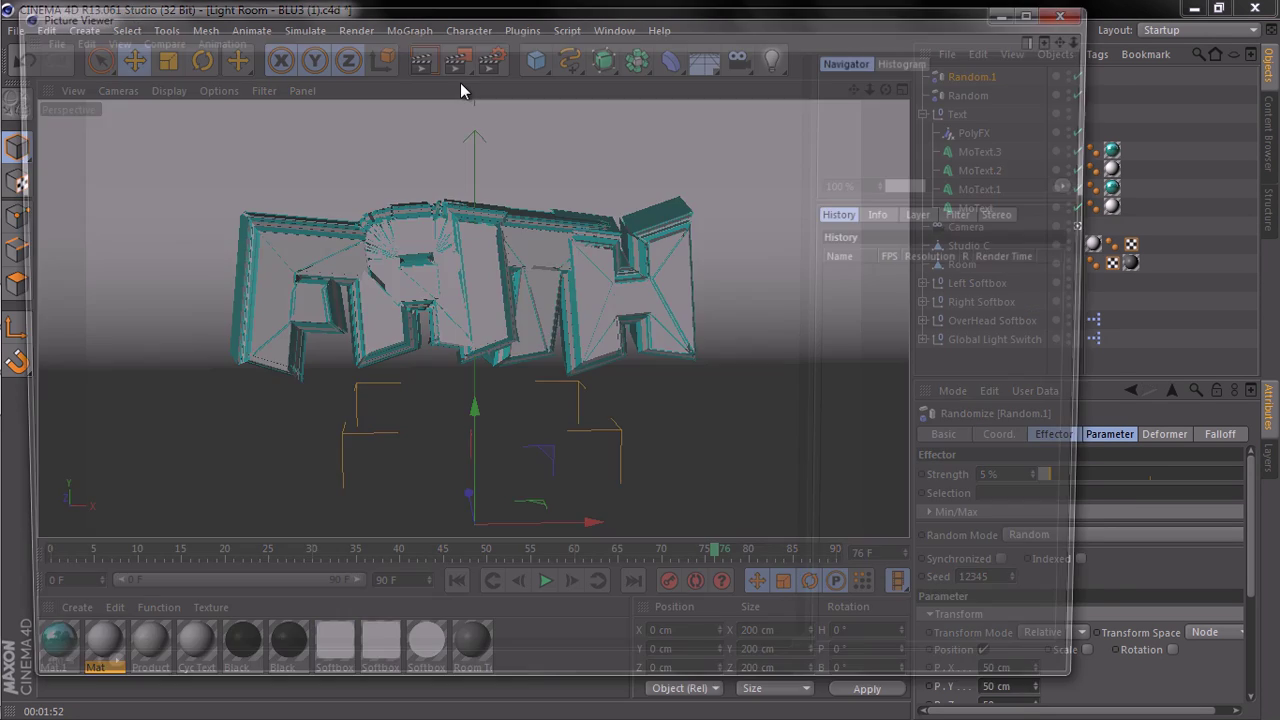
Look over the finished render in the Picture Viewer and minimise the viewer.
{"action": "left_click", "coordinate": [568, 431]}
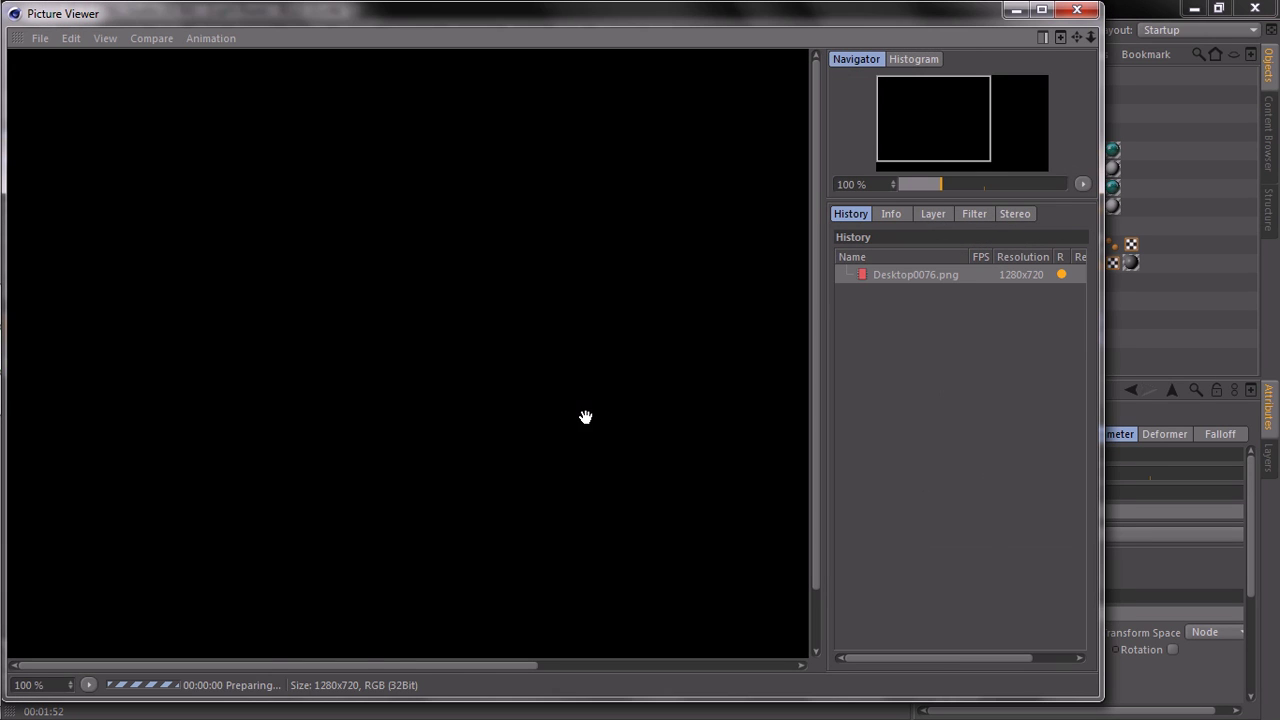
{"action": "left_click_drag", "start_coordinate": [682, 430], "coordinate": [559, 390]}
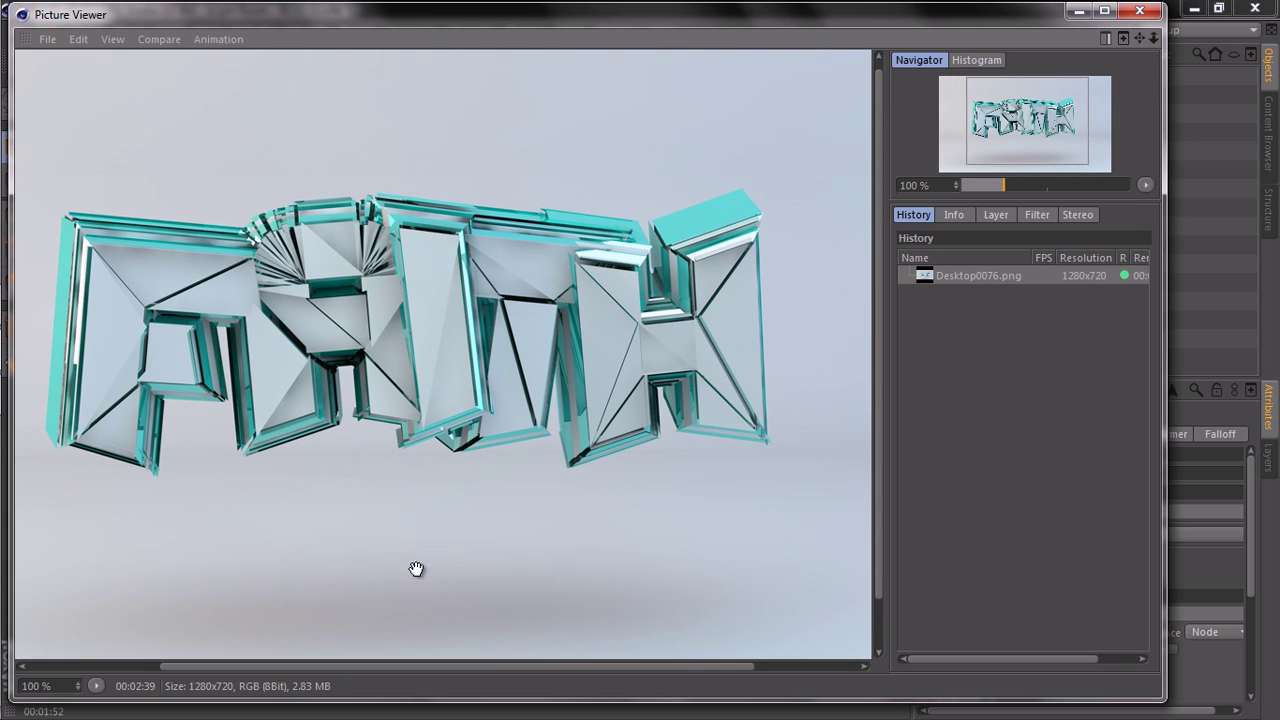
{"action": "left_click", "coordinate": [1078, 12]}
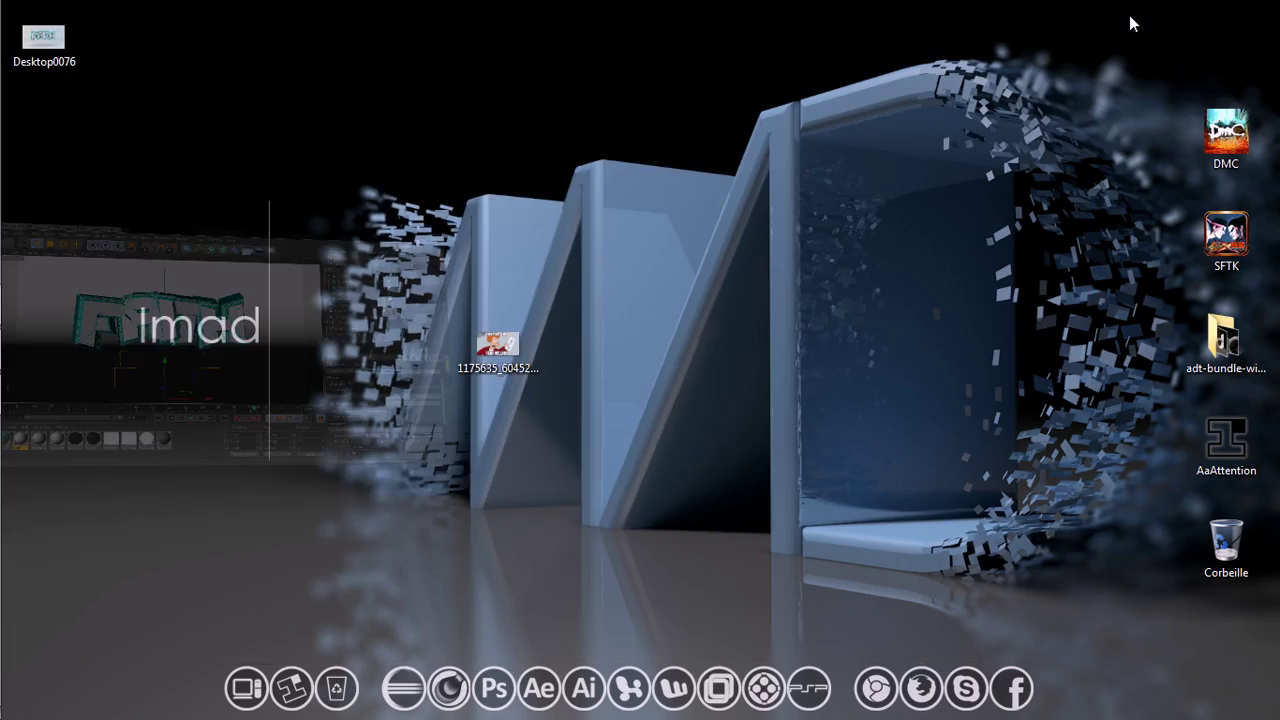
Preview the saved Desktop0076 image from the desktop and open it in Photoshop.
{"action": "double_click", "coordinate": [43, 40]}
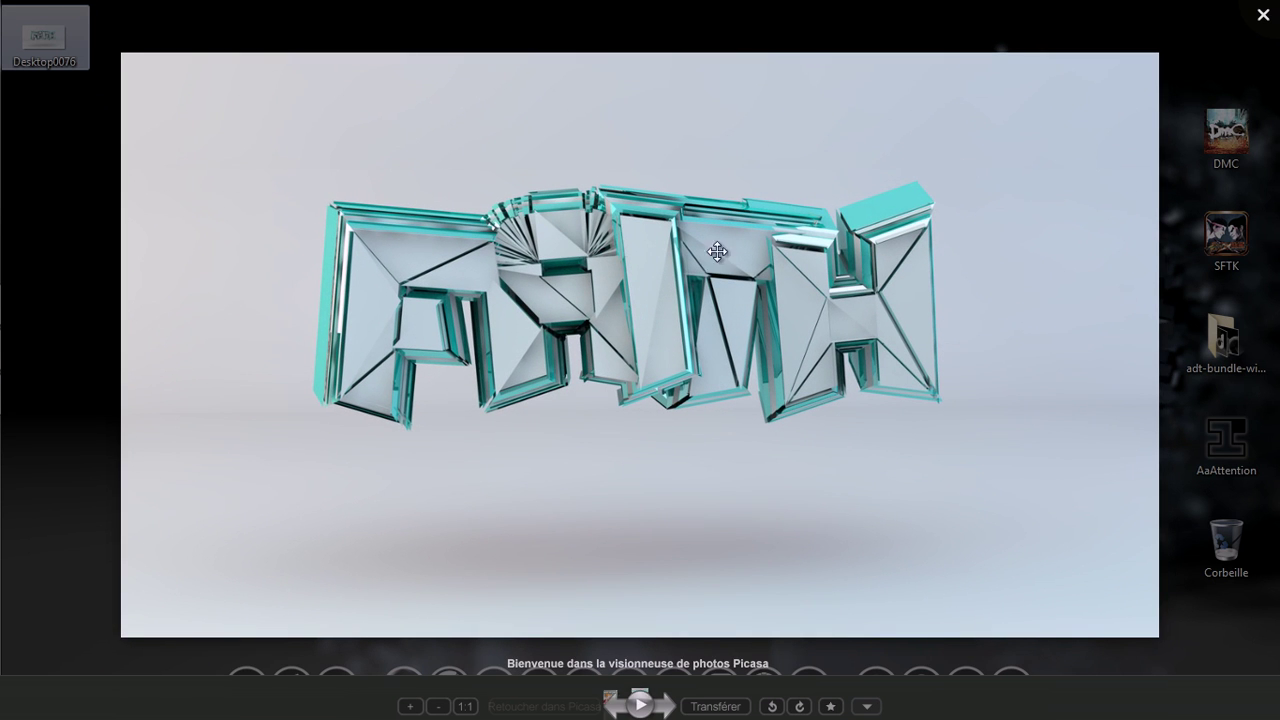
{"action": "key", "text": "Escape"}
{"action": "left_click_drag", "start_coordinate": [80, 40], "coordinate": [433, 368]}
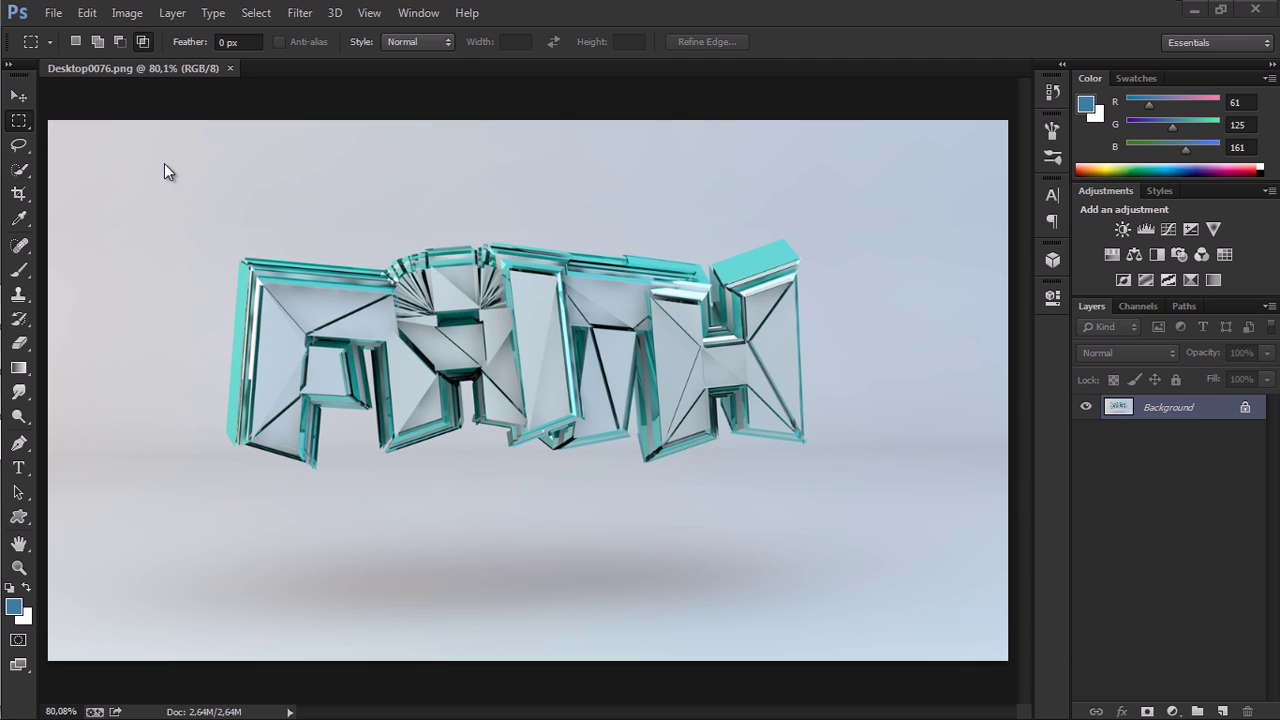
Add a new gradient fill layer named "vignette" above the render.
{"action": "left_click", "coordinate": [173, 13]}
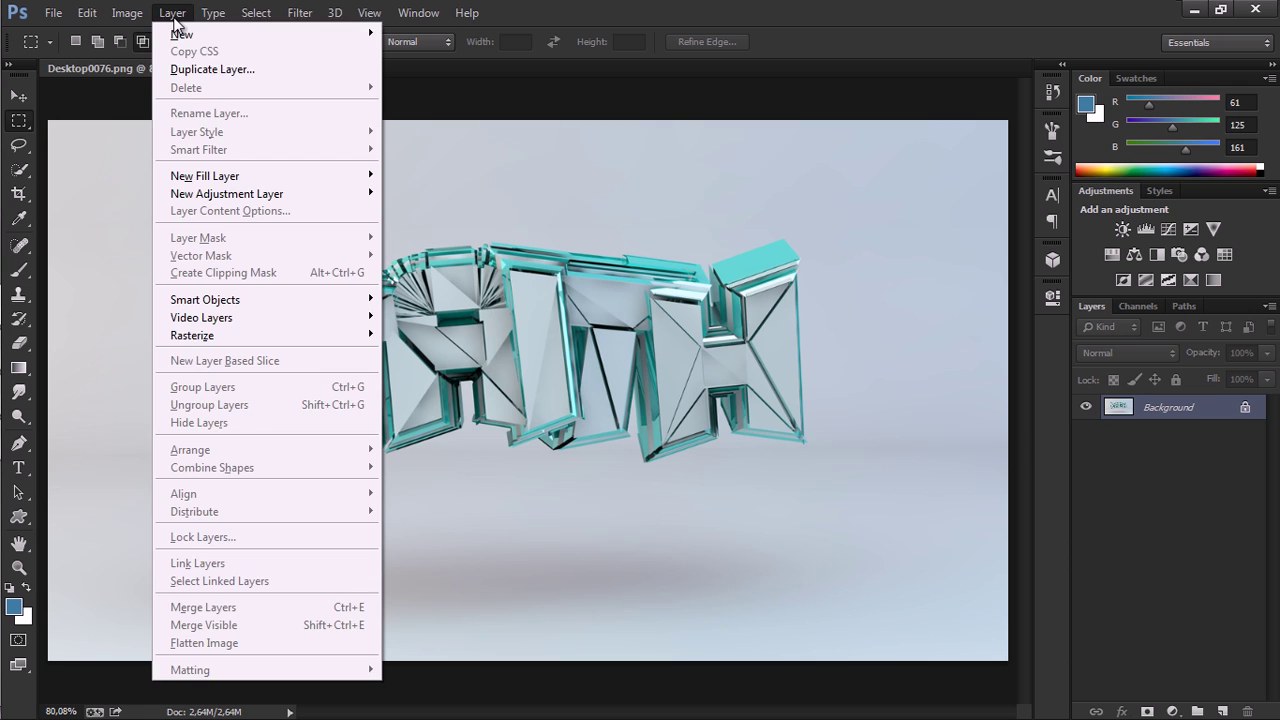
{"action": "mouse_move", "coordinate": [368, 176]}
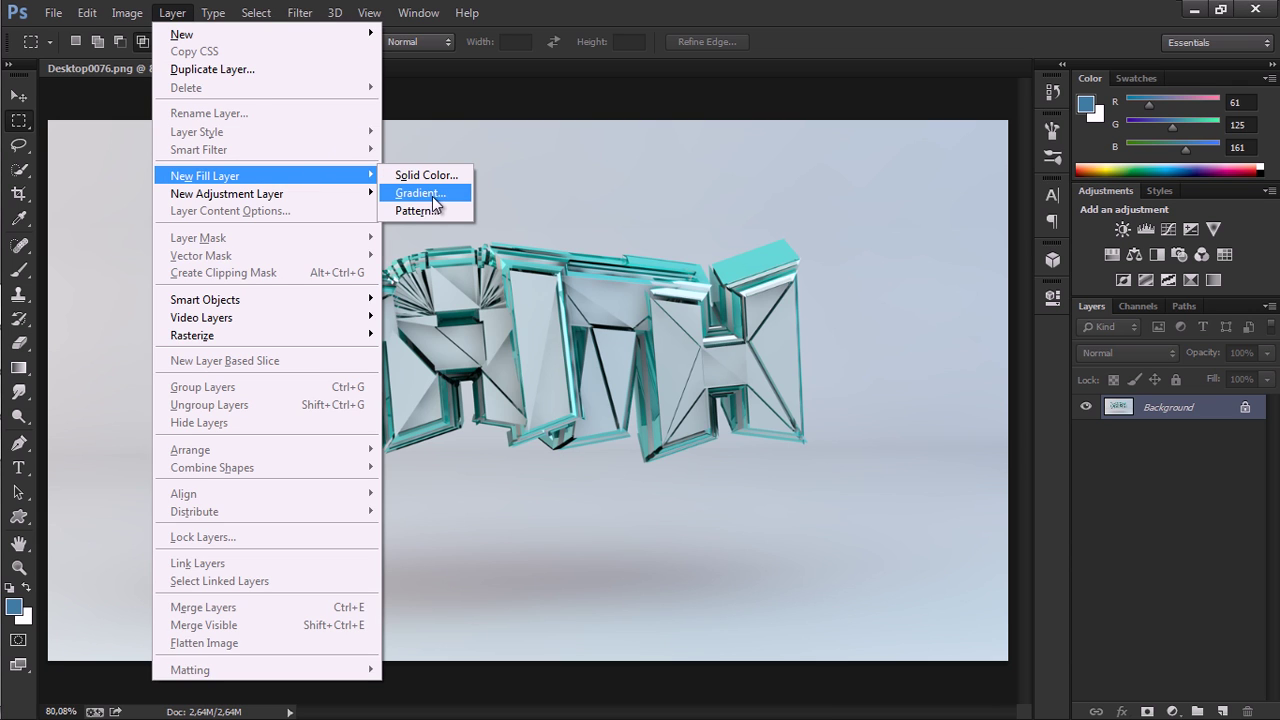
{"action": "left_click", "coordinate": [462, 192]}
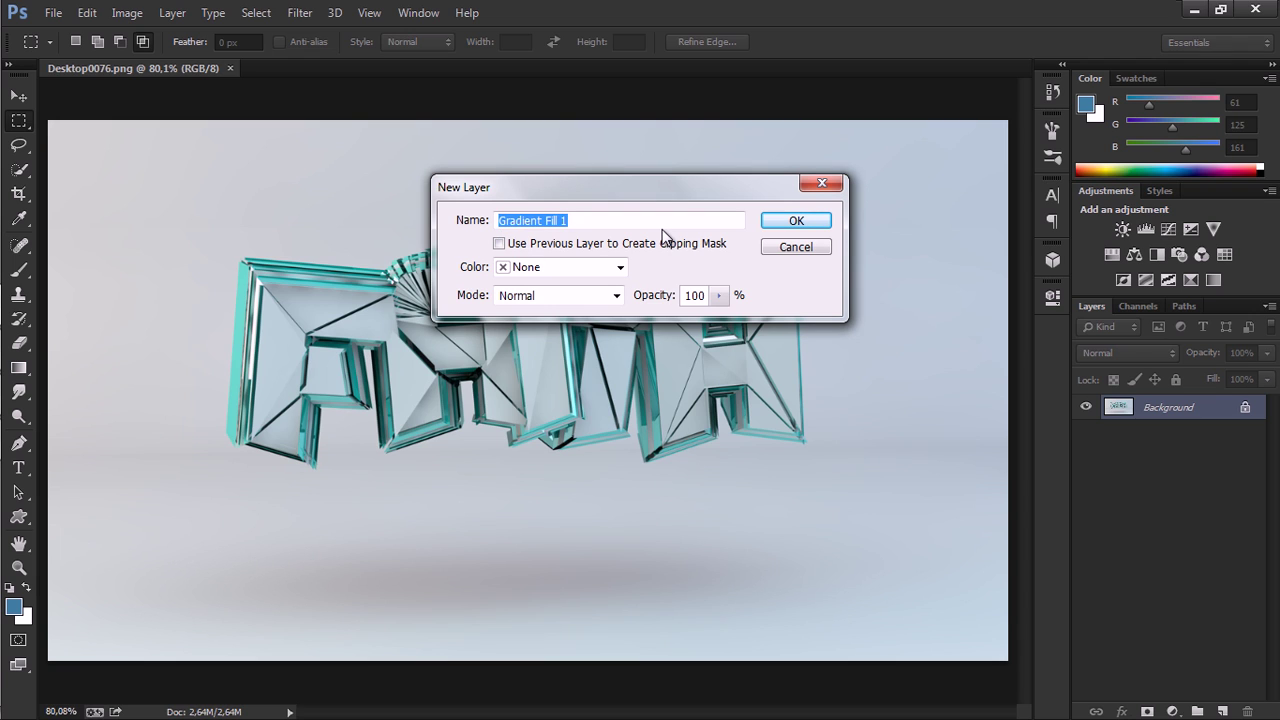
{"action": "type", "text": "vignette"}
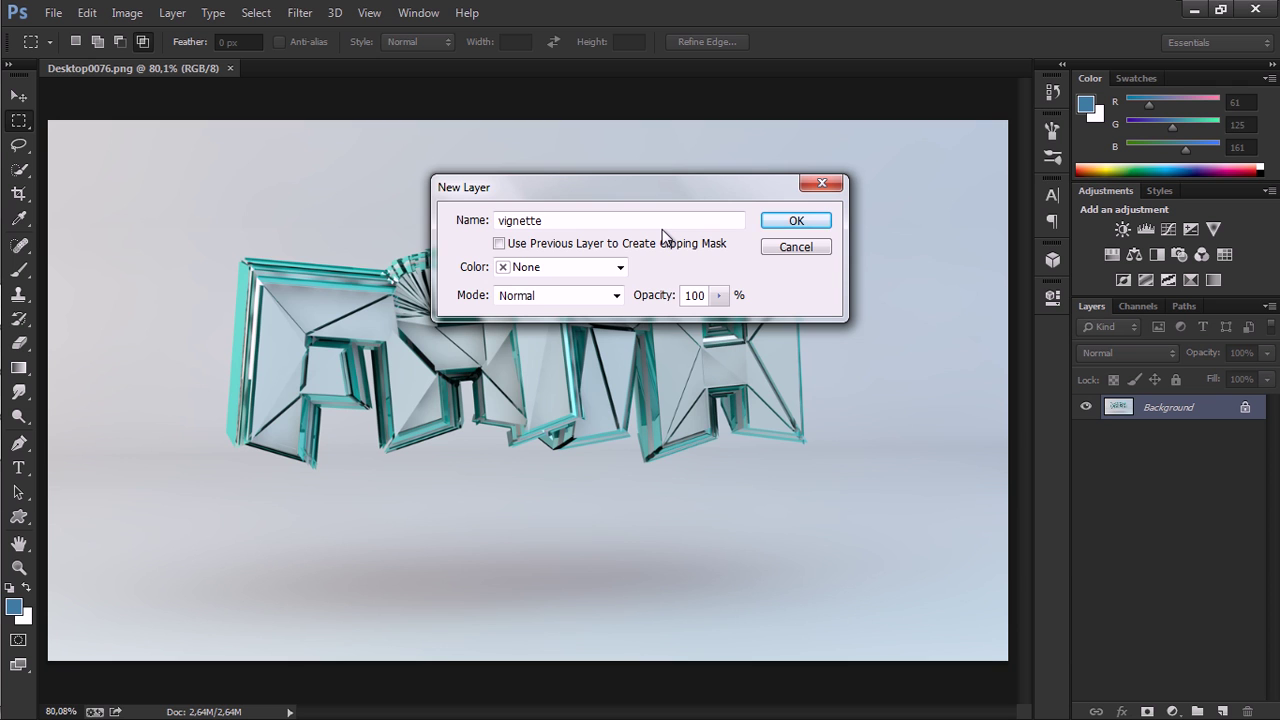
{"action": "key", "text": "Return"}
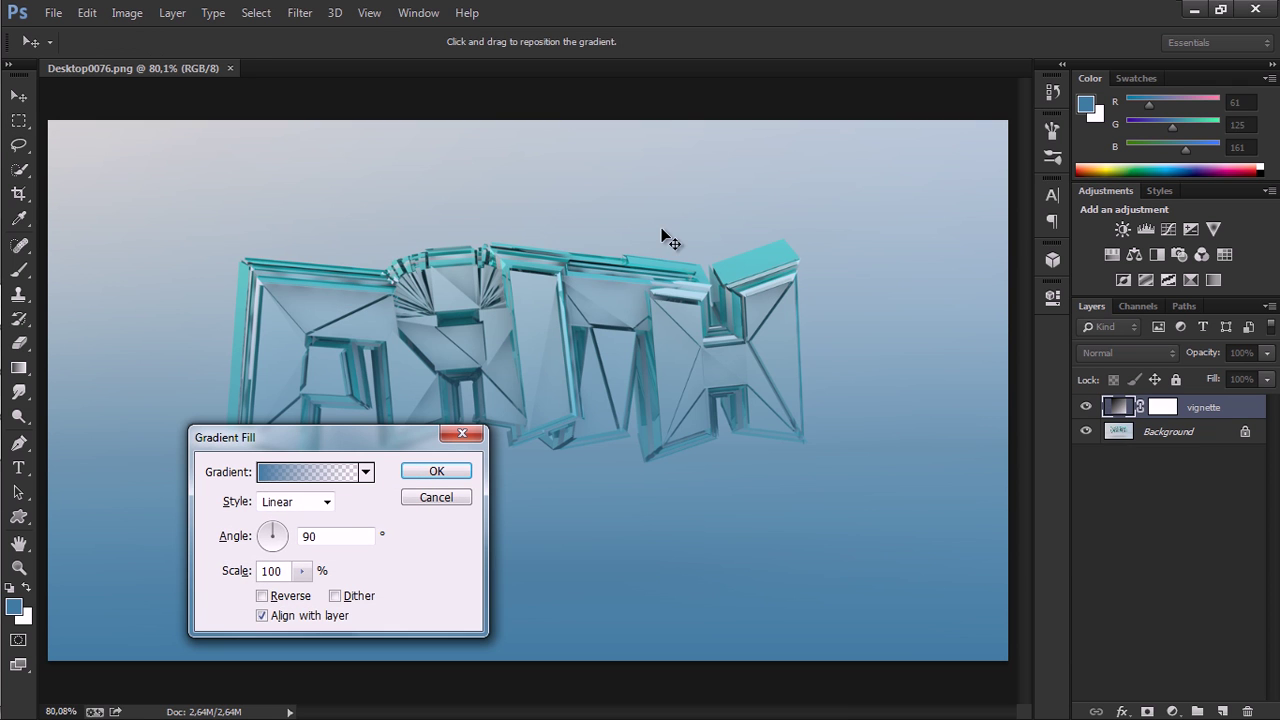
Change both colour stops of the vignette's gradient to black, keeping the fade to transparent, and accept the gradient.
{"action": "left_click", "coordinate": [320, 472]}
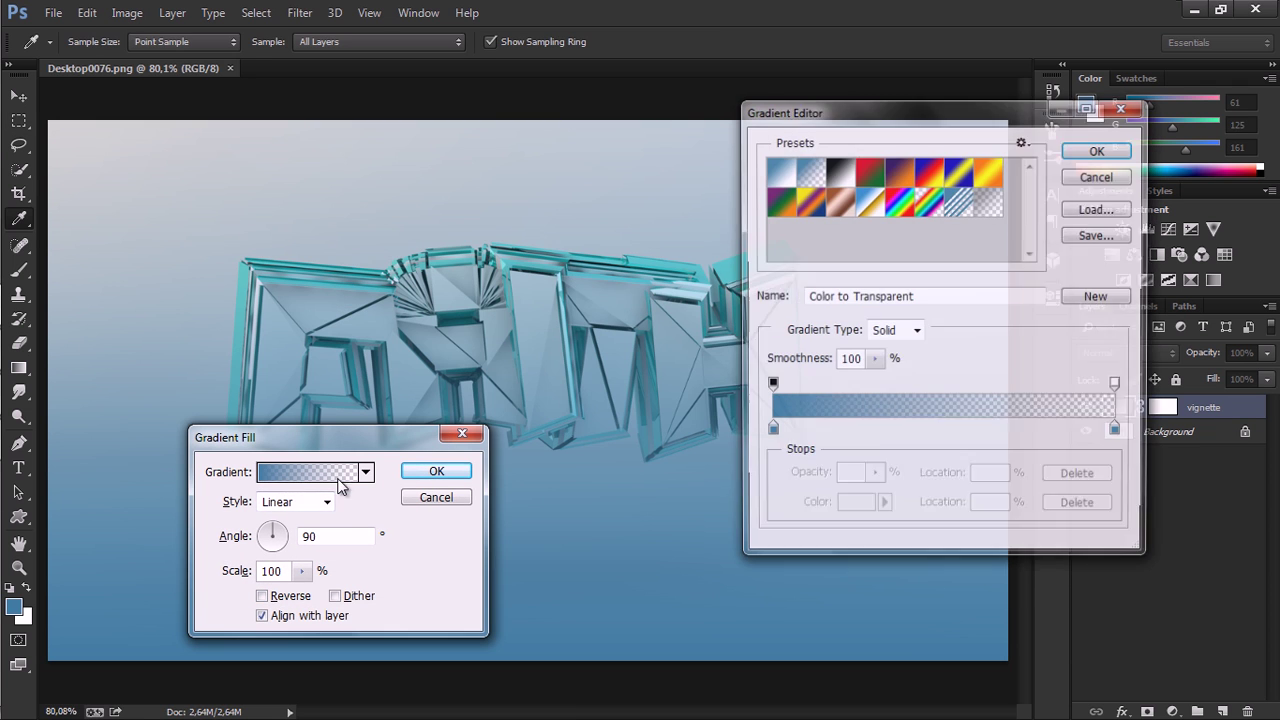
{"action": "double_click", "coordinate": [770, 431]}
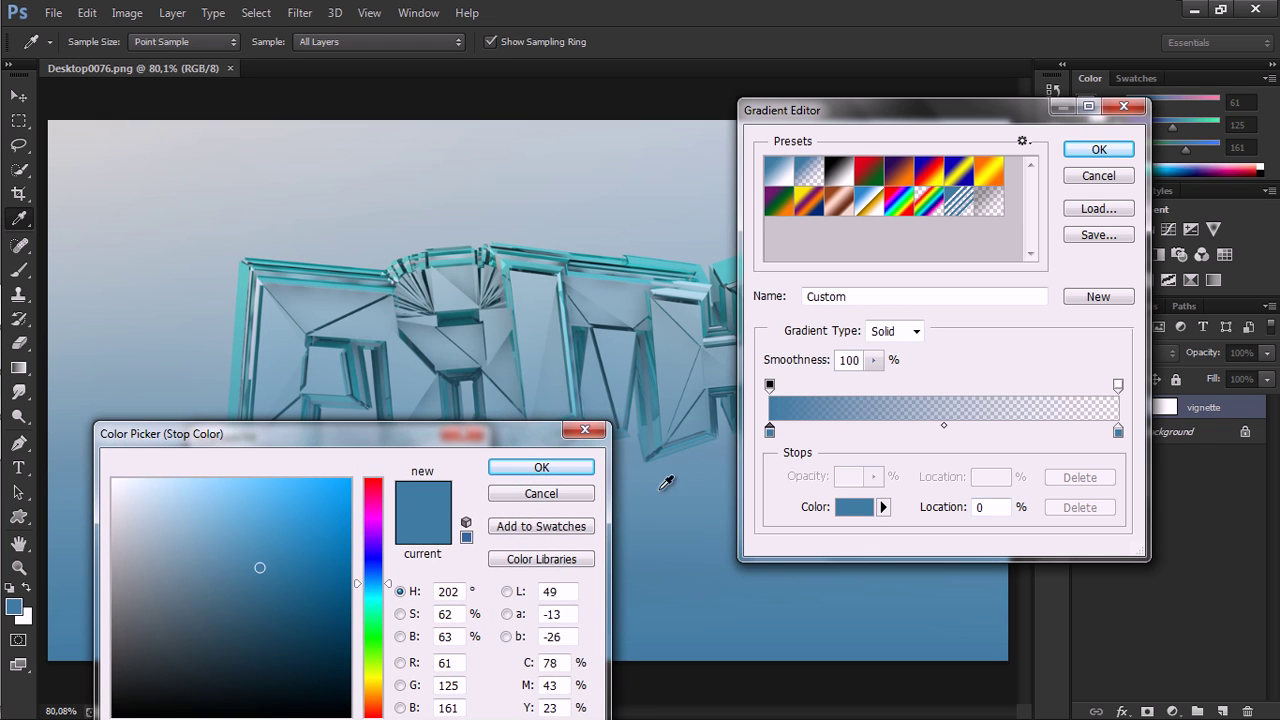
{"action": "left_click", "coordinate": [115, 717]}
{"action": "left_click", "coordinate": [541, 467]}
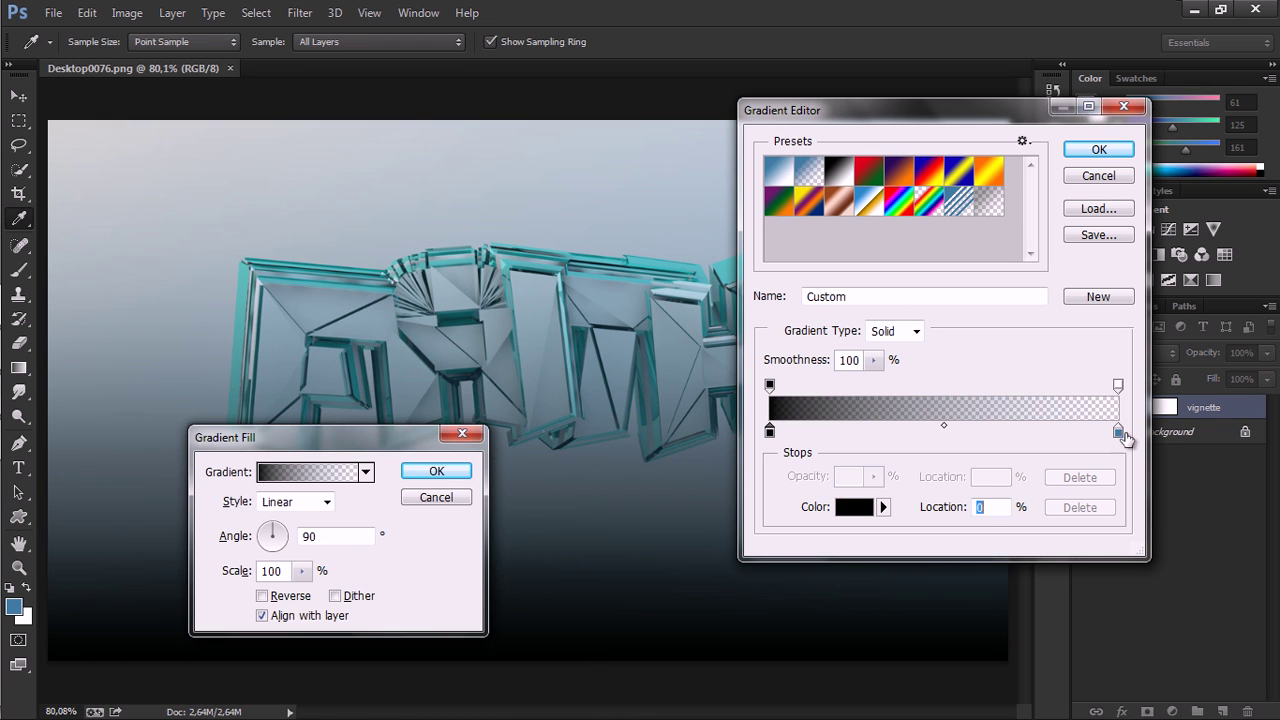
{"action": "double_click", "coordinate": [1118, 431]}
{"action": "left_click", "coordinate": [349, 713]}
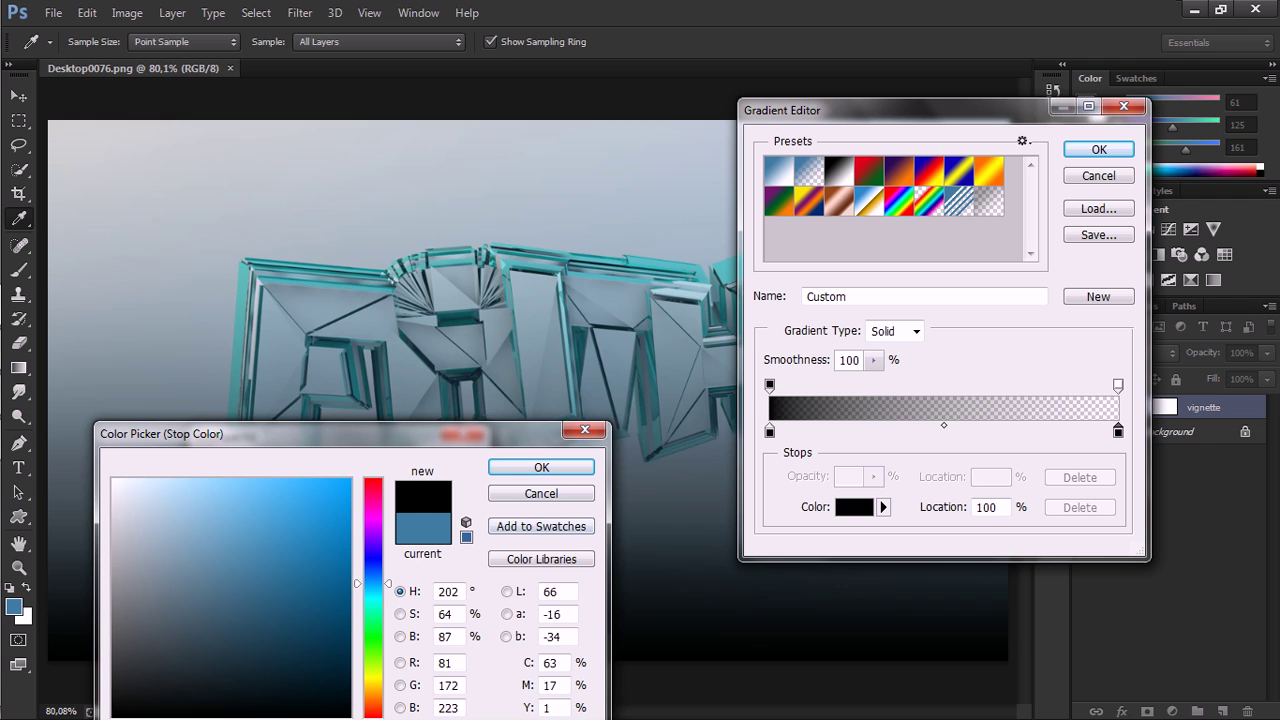
{"action": "left_click", "coordinate": [566, 469]}
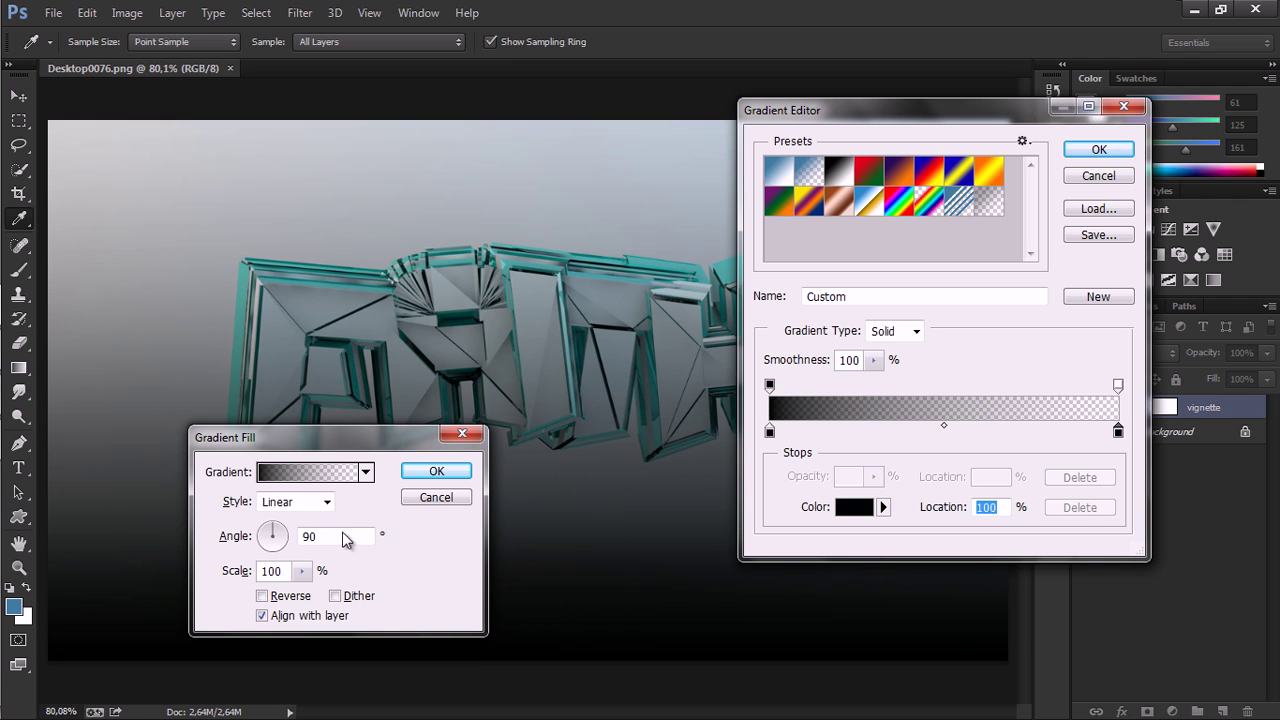
{"action": "left_click", "coordinate": [1099, 149]}
Make the gradient fill Radial and reversed, with a scale of 191%.
{"action": "left_click", "coordinate": [322, 504]}
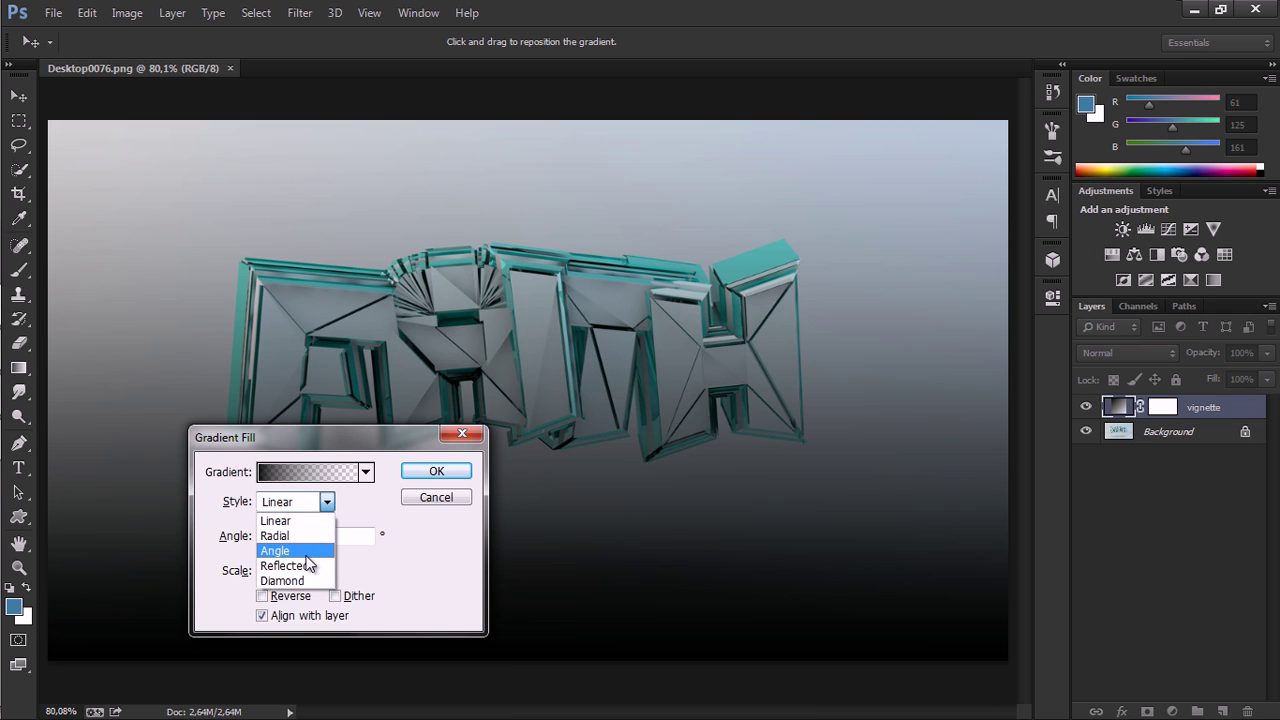
{"action": "left_click", "coordinate": [318, 543]}
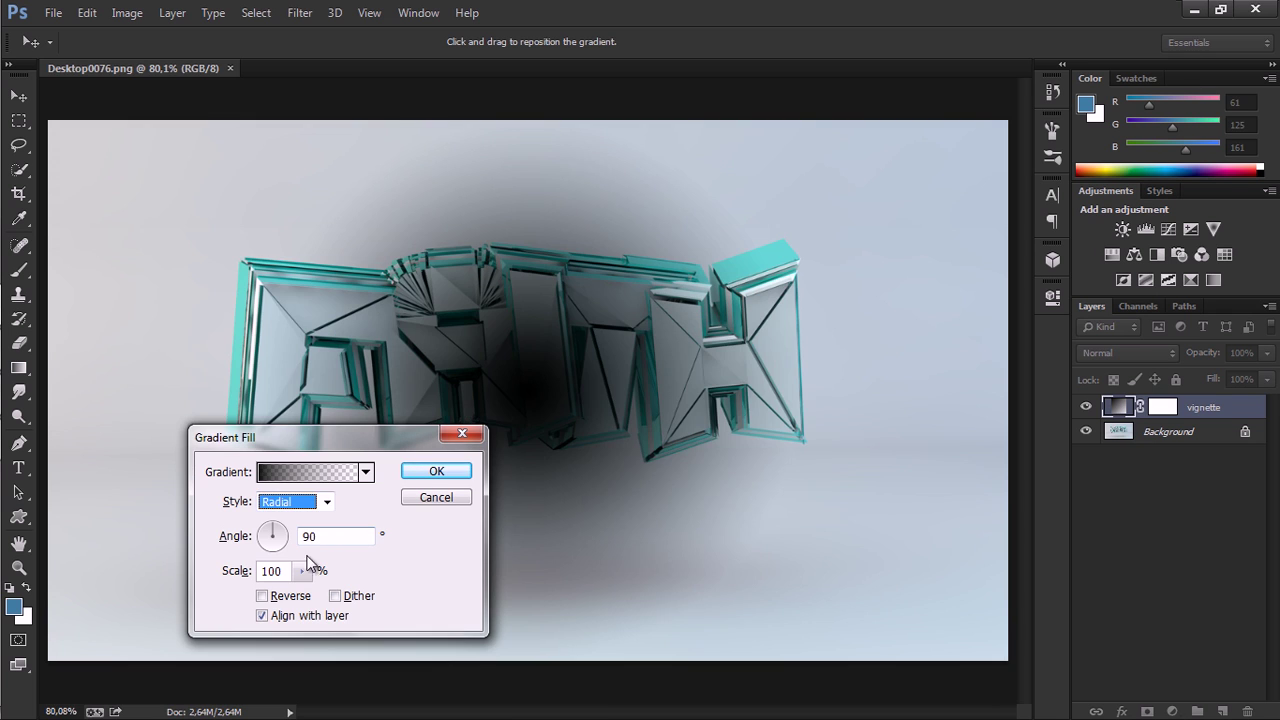
{"action": "left_click", "coordinate": [263, 597]}
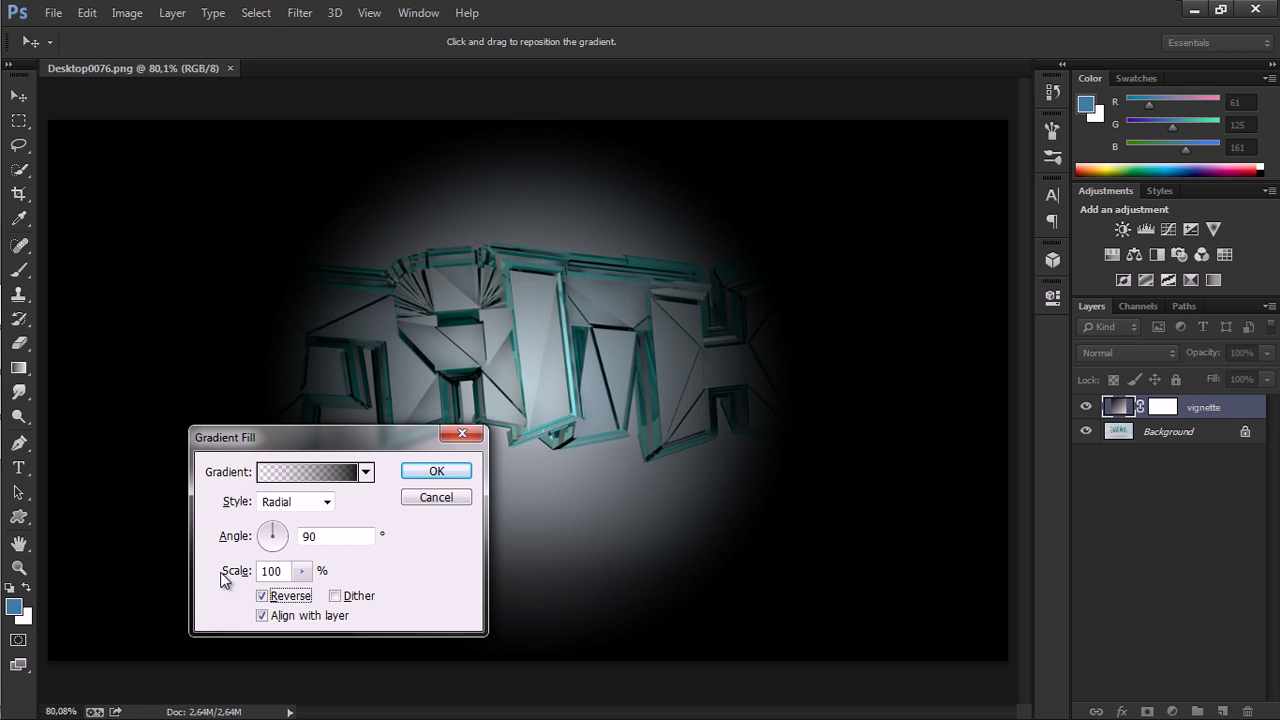
{"action": "left_click_drag", "start_coordinate": [232, 573], "coordinate": [318, 572]}
Move the gradient's transparent opacity stop inward to about 71% and accept the edited gradient.
{"action": "left_click", "coordinate": [330, 472]}
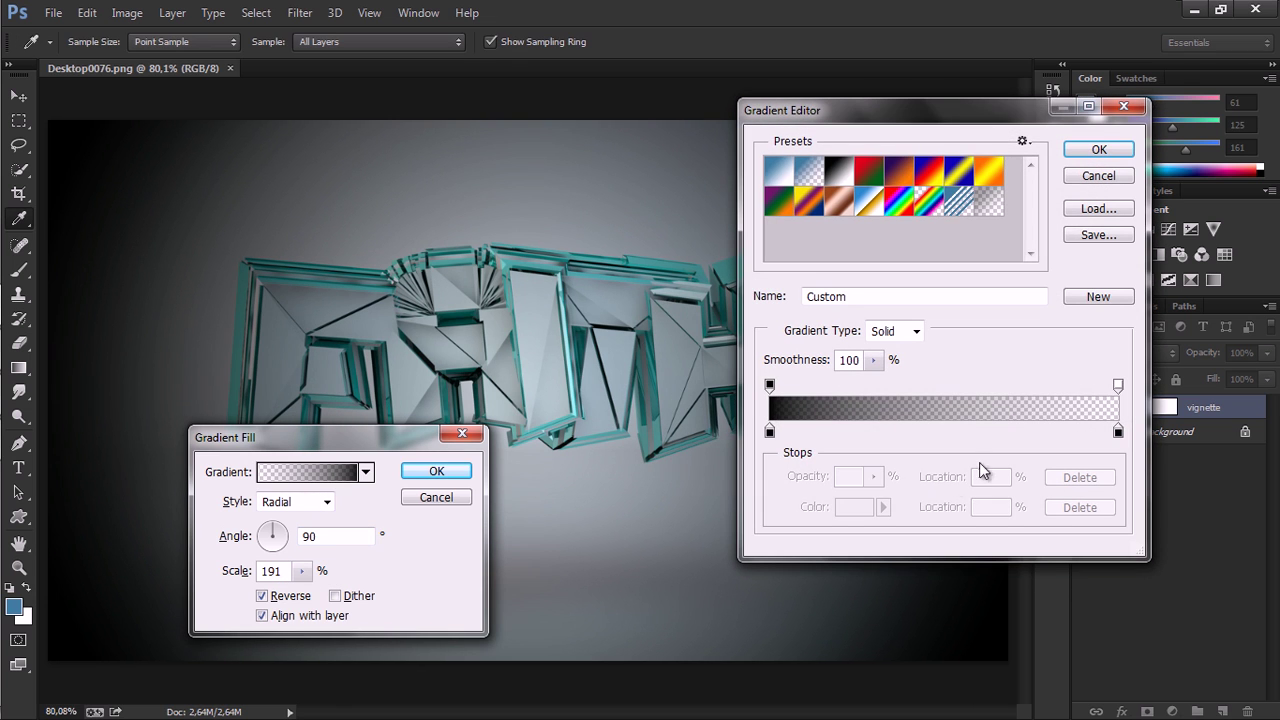
{"action": "left_click_drag", "start_coordinate": [1118, 386], "coordinate": [1021, 393]}
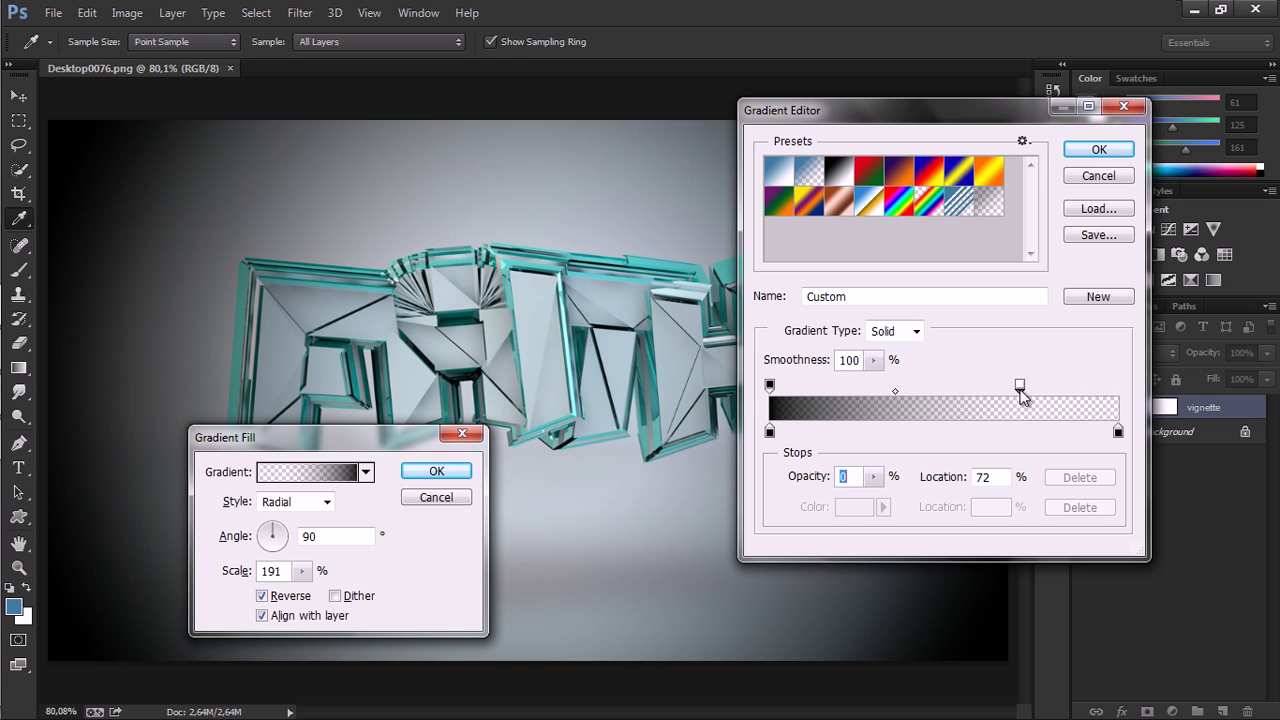
{"action": "left_click", "coordinate": [1098, 149]}
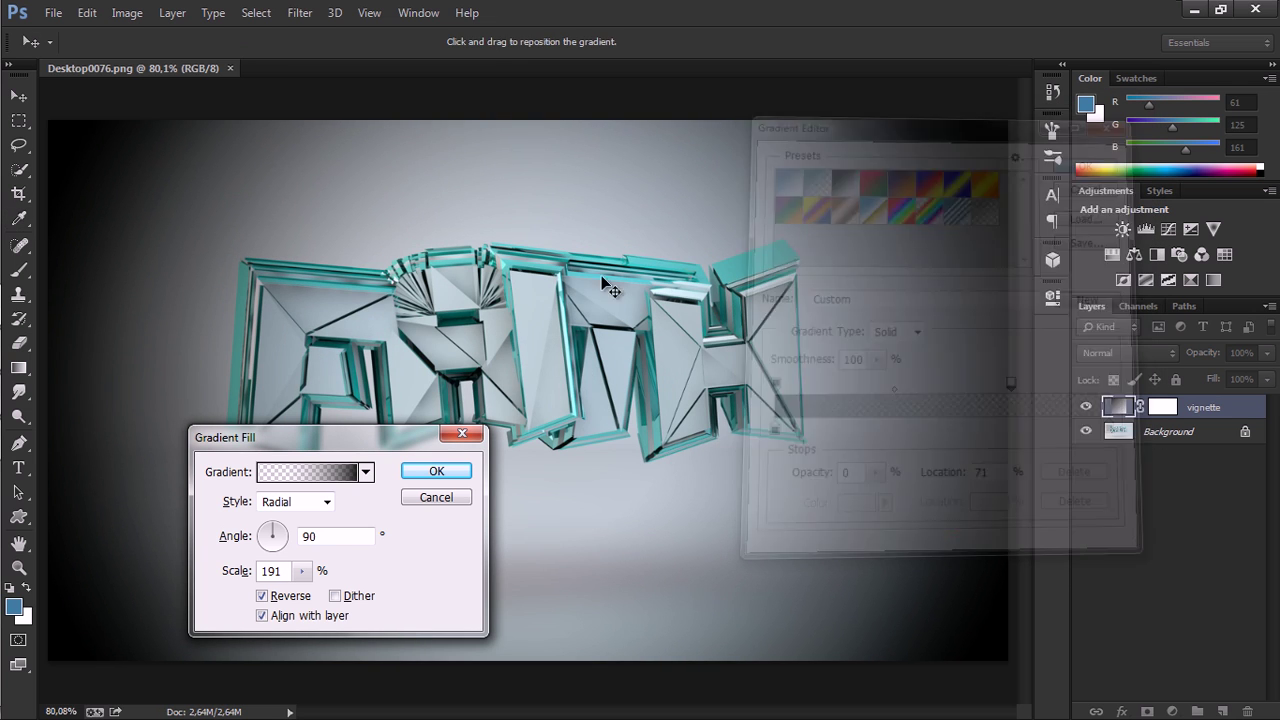
Accept the gradient fill and set the vignette layer's blend mode to Overlay.
{"action": "left_click", "coordinate": [437, 470]}
{"action": "left_click", "coordinate": [1093, 350]}
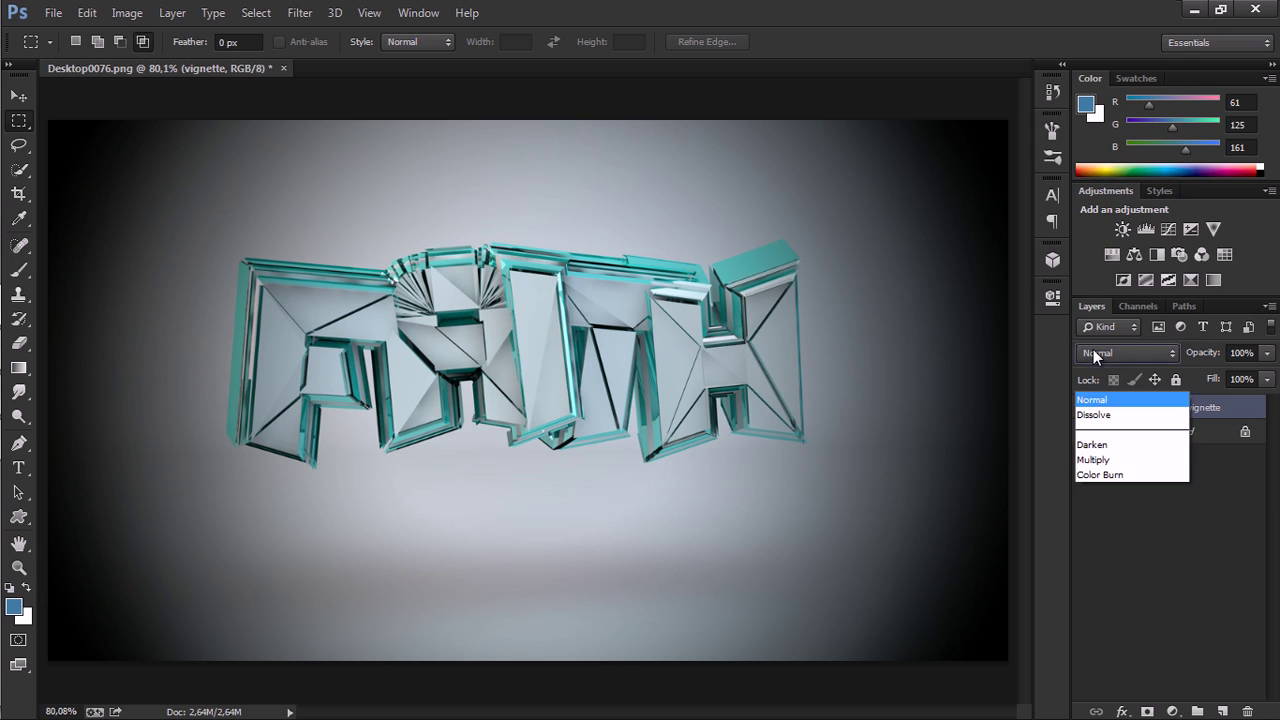
{"action": "left_click", "coordinate": [1100, 234]}
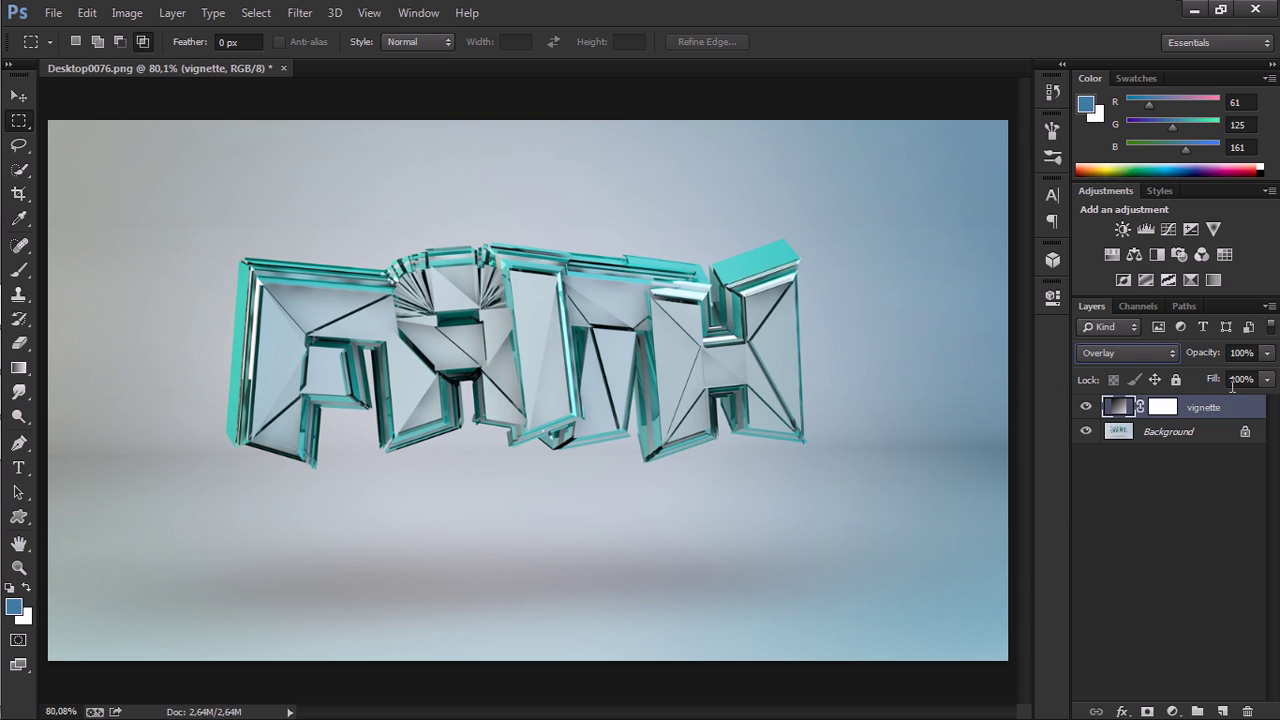
Add a Curves adjustment layer with a contrast-boosting S-curve, raising the highlights and lowering the shadows, and collapse its properties.
{"action": "left_click", "coordinate": [1170, 230]}
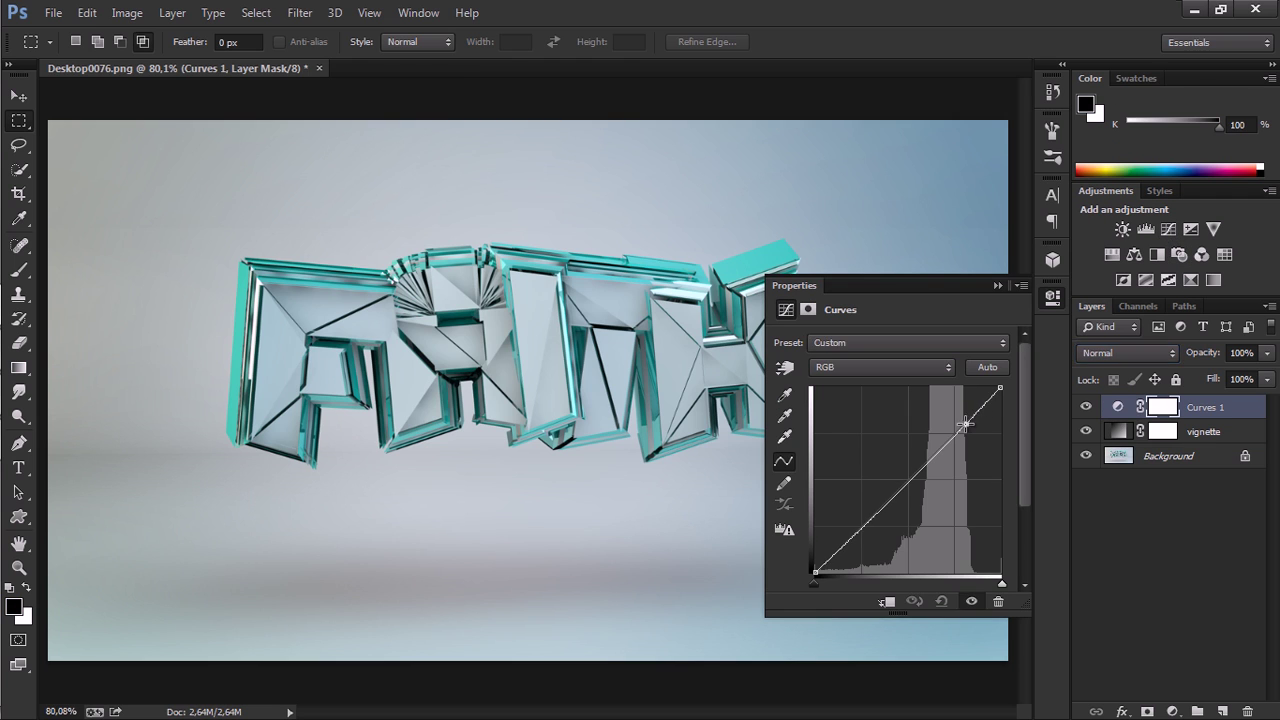
{"action": "left_click_drag", "start_coordinate": [965, 424], "coordinate": [956, 413]}
{"action": "left_click_drag", "start_coordinate": [883, 480], "coordinate": [895, 508]}
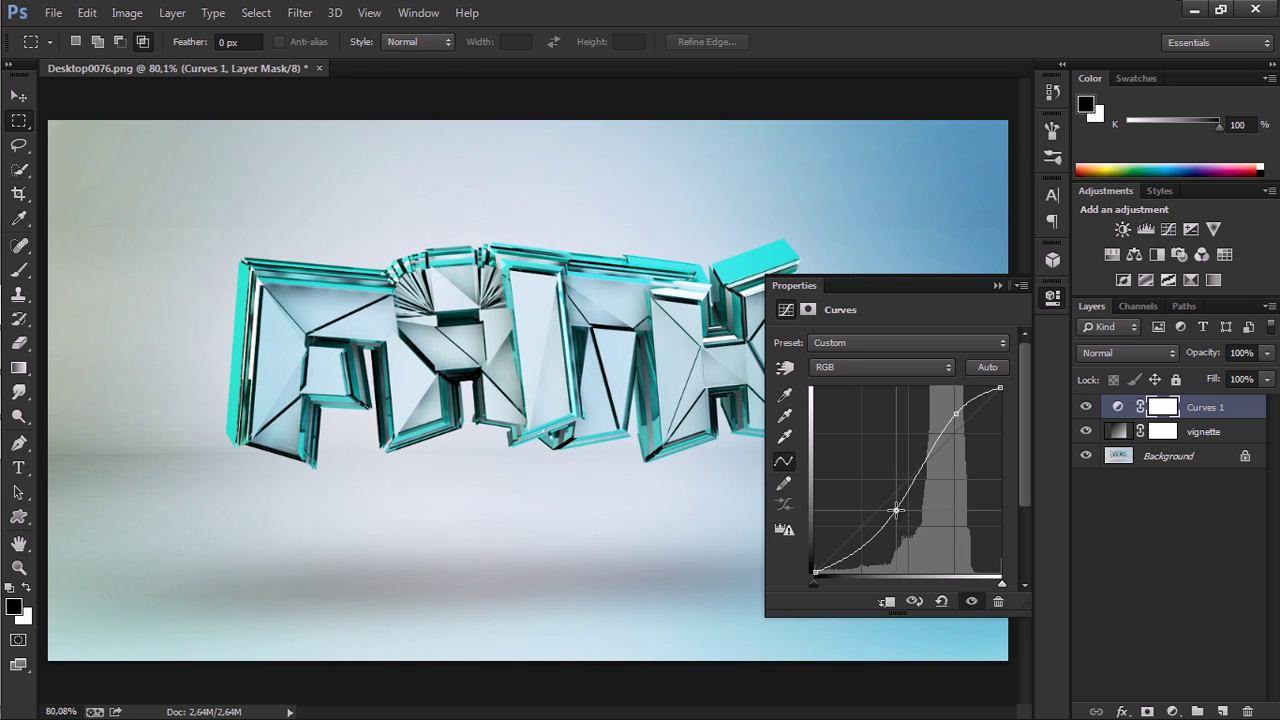
{"action": "left_click", "coordinate": [997, 285]}
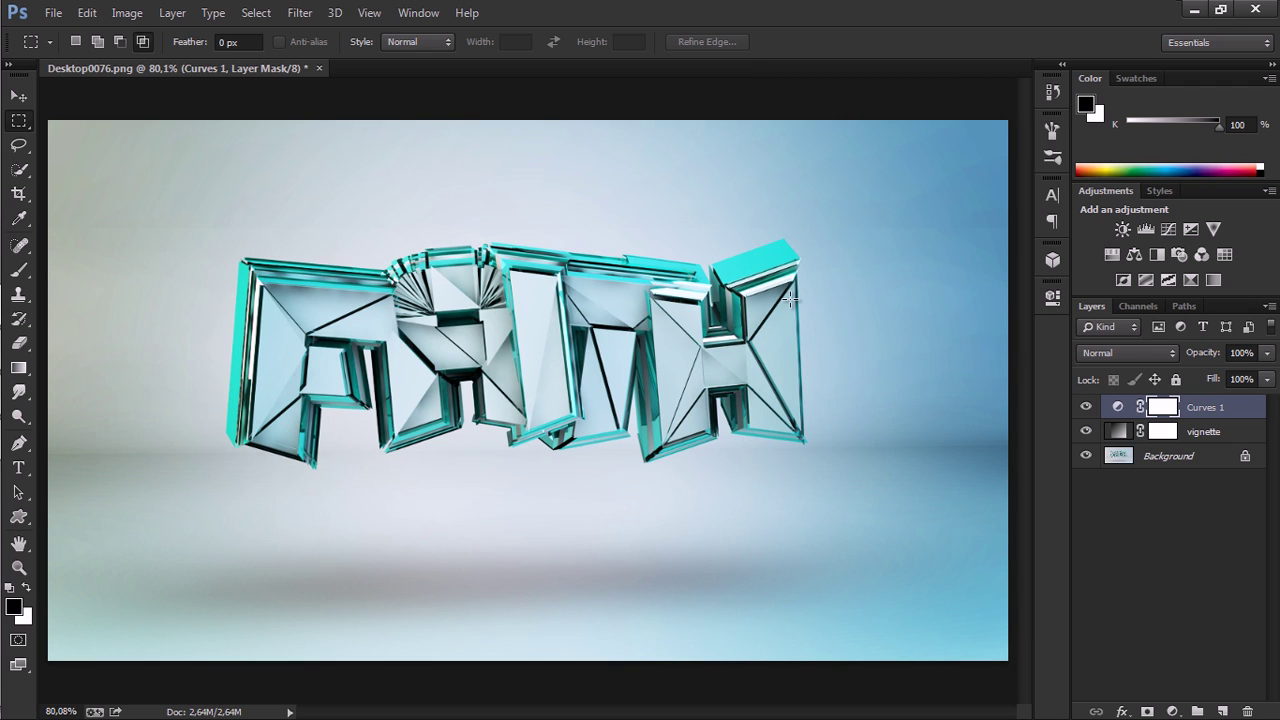
Deselect the layers and view the graded image in the other screen modes, ending in the standard mode.
{"action": "key", "text": "f"}
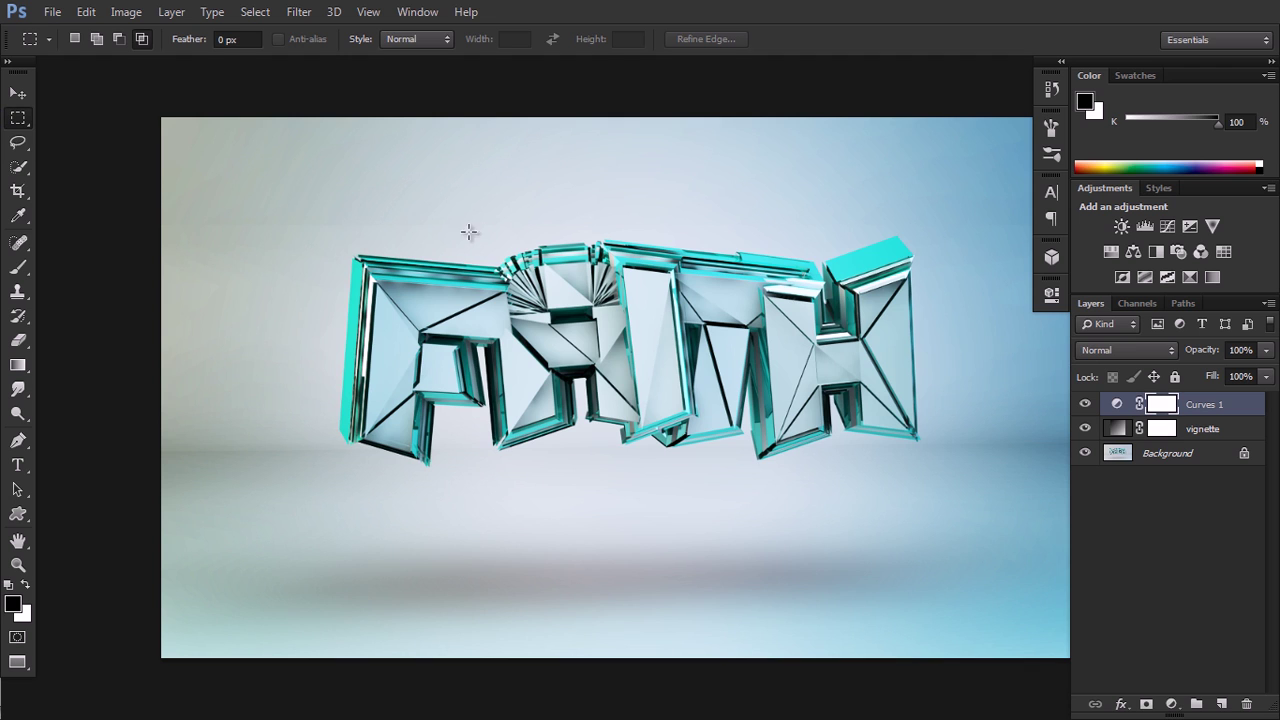
{"action": "left_click", "coordinate": [1184, 534]}
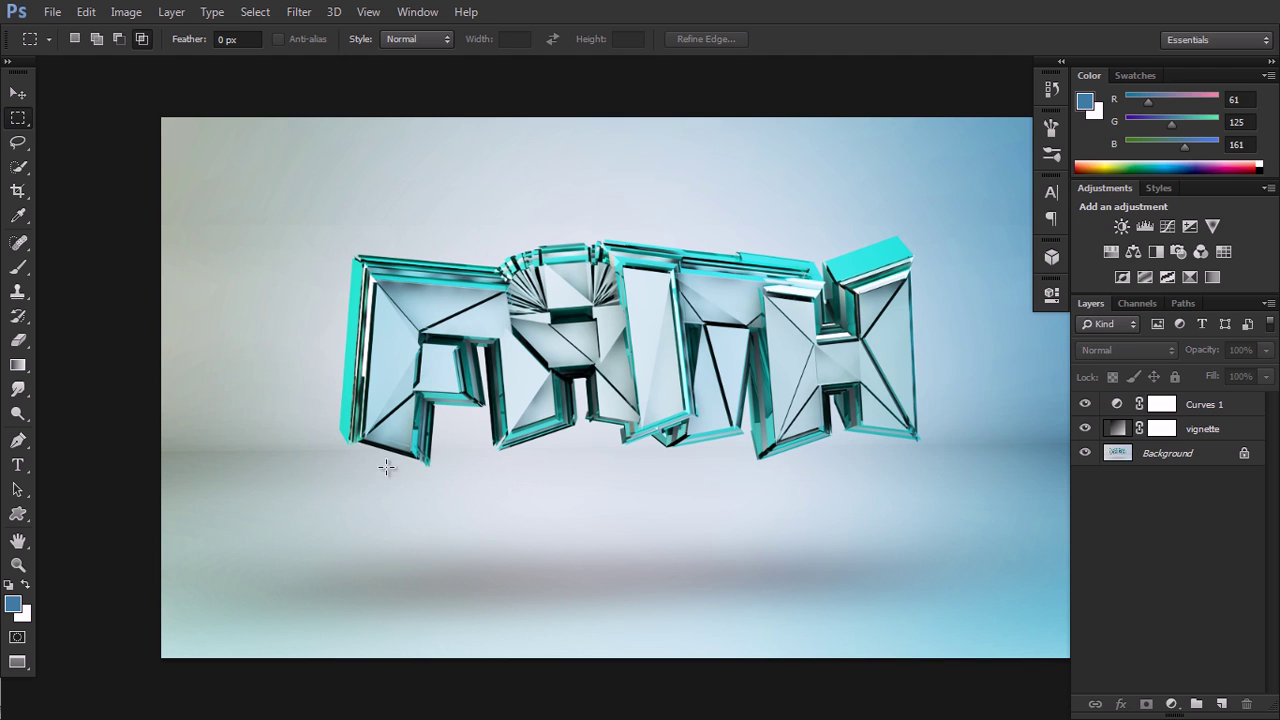
{"action": "key", "text": "f"}
{"action": "key", "text": "f"}
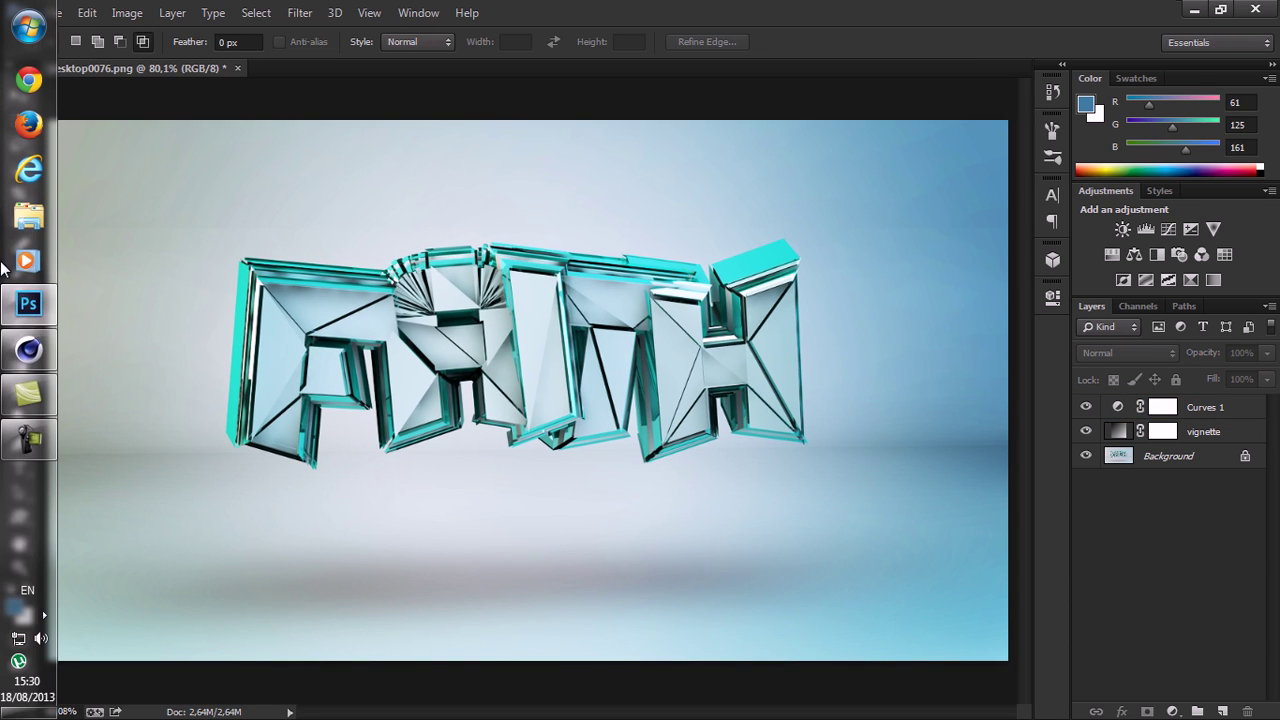
Switch to Cinema 4D, change the wording of all four MoText objects in the project file to "text", and return to Photoshop.
{"action": "left_click", "coordinate": [20, 350]}
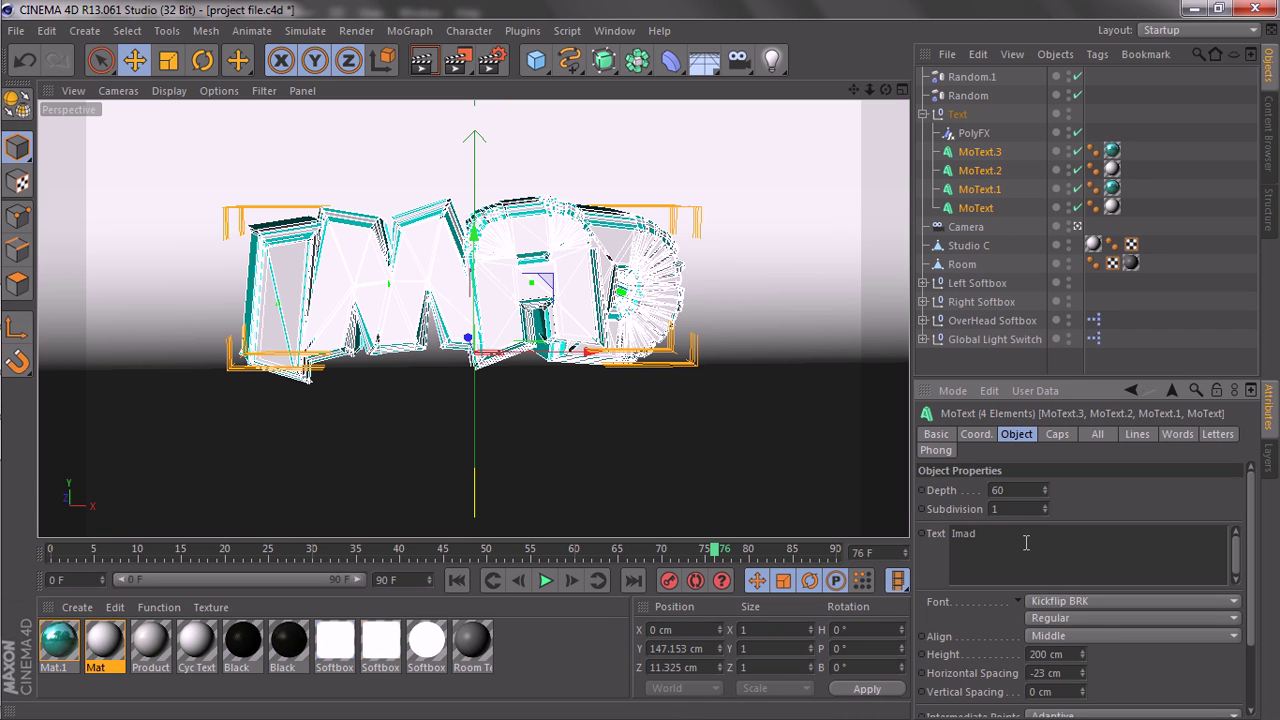
{"action": "left_click_drag", "start_coordinate": [1183, 143], "coordinate": [975, 212]}
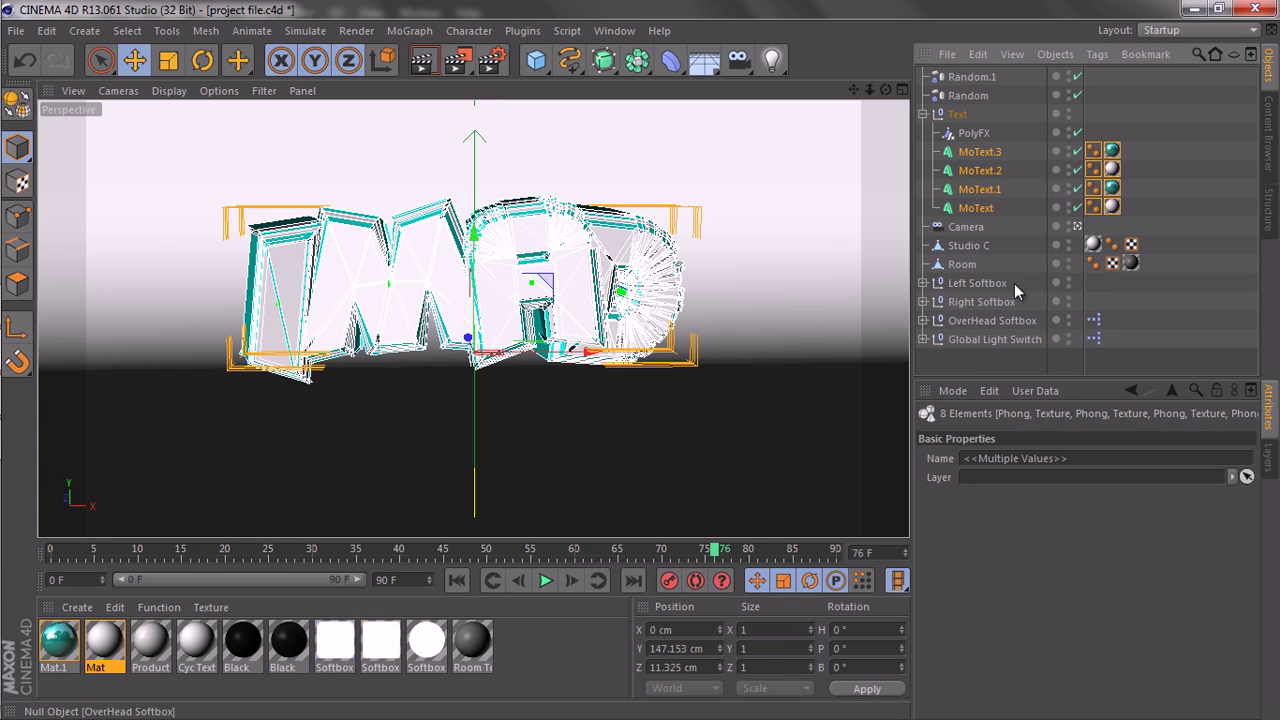
{"action": "left_click", "coordinate": [984, 201]}
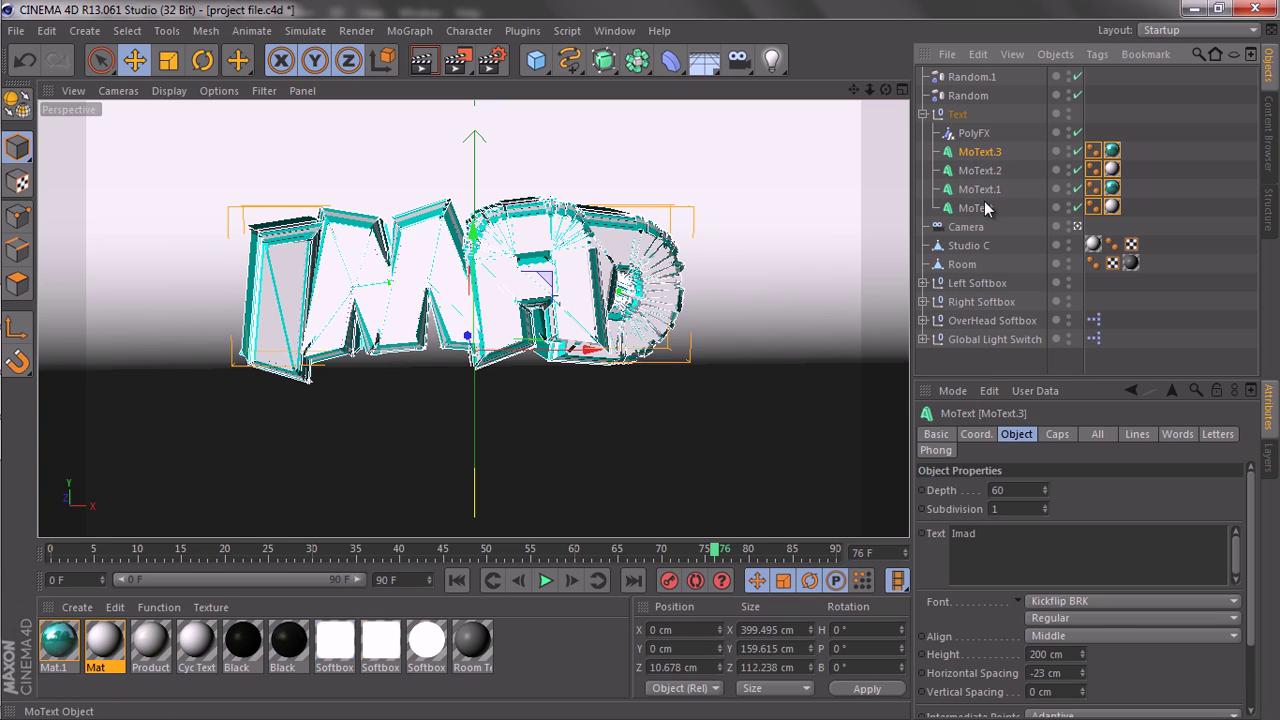
{"action": "left_click", "coordinate": [1018, 433]}
{"action": "double_click", "coordinate": [963, 533]}
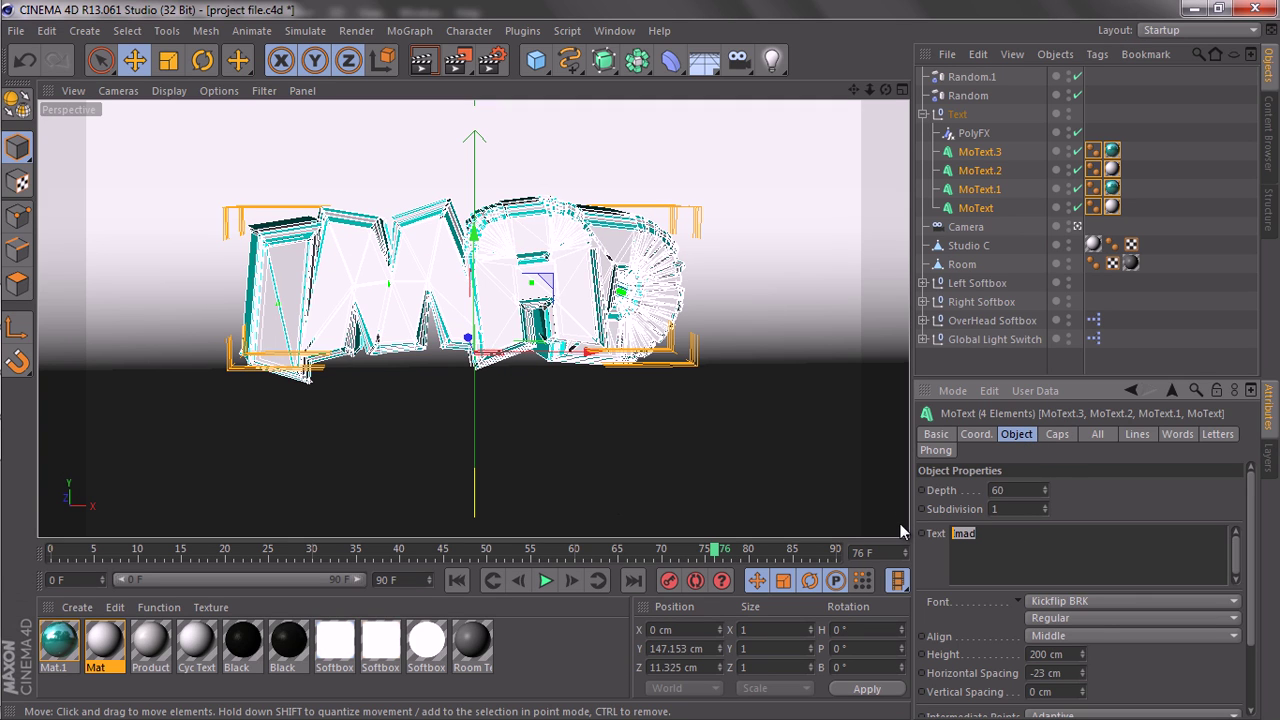
{"action": "type", "text": "text"}
{"action": "key", "text": "Return"}
{"action": "left_click", "coordinate": [1174, 498]}
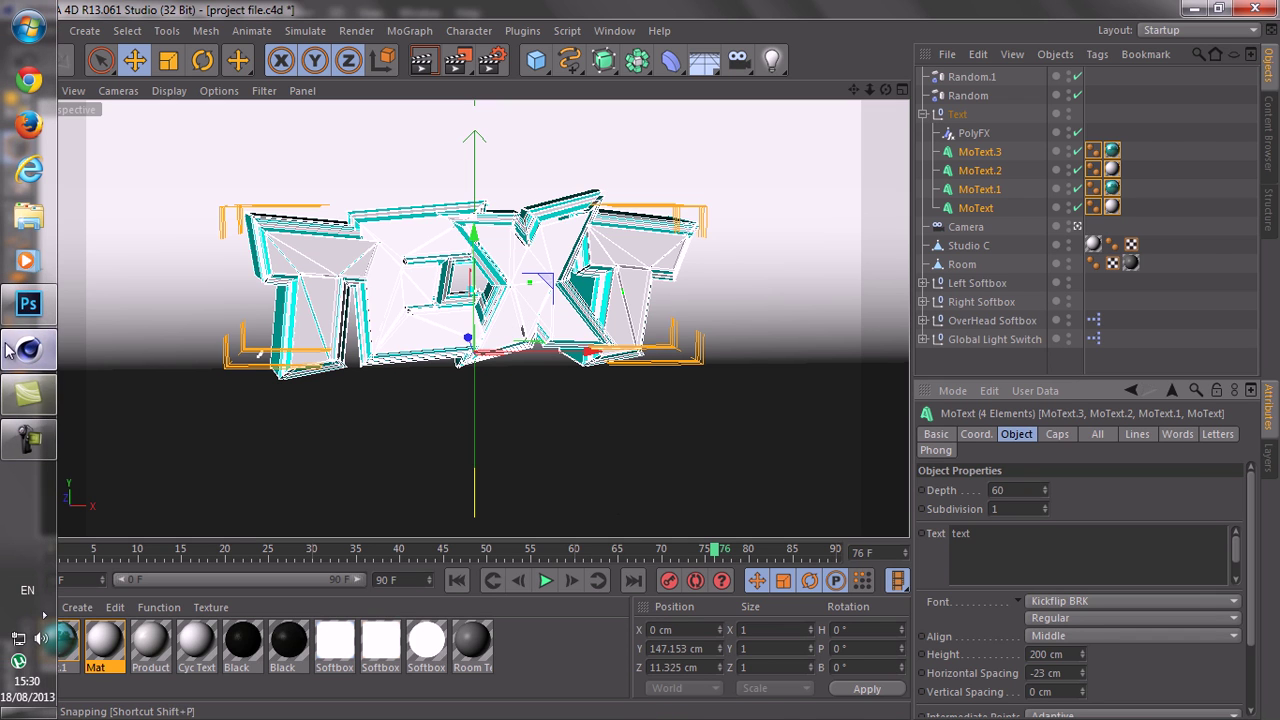
{"action": "left_click", "coordinate": [28, 303]}
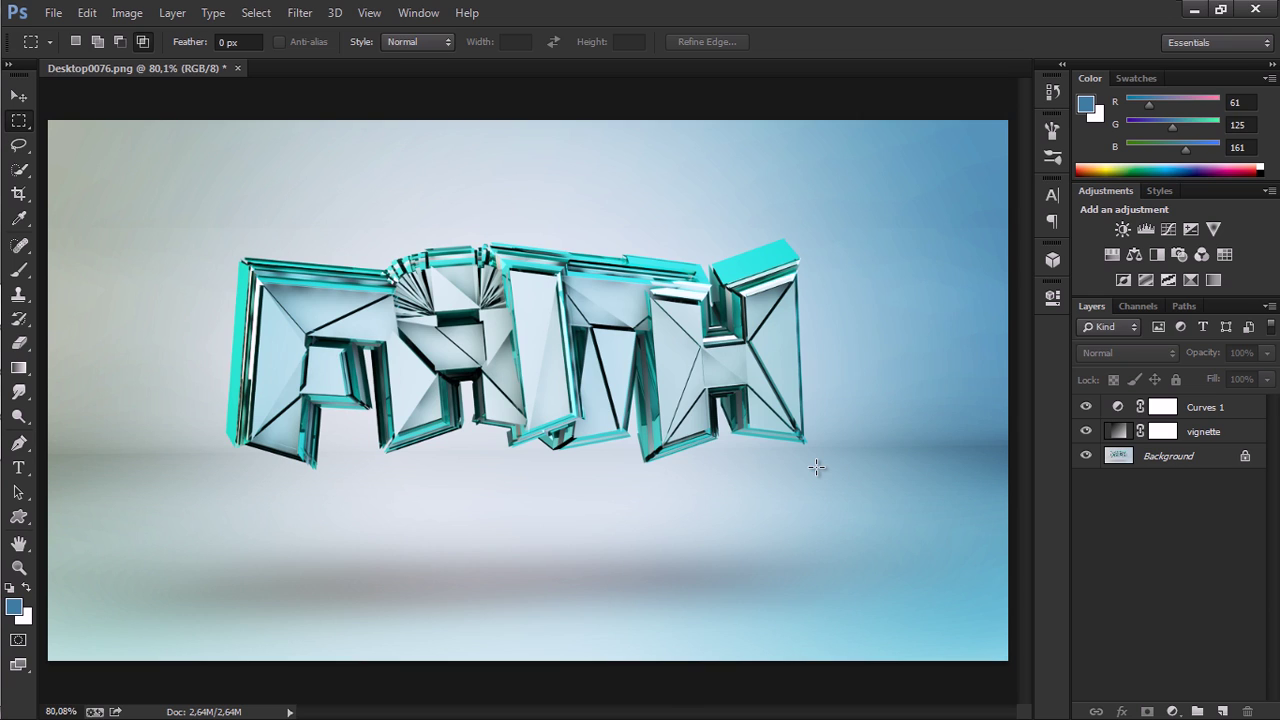